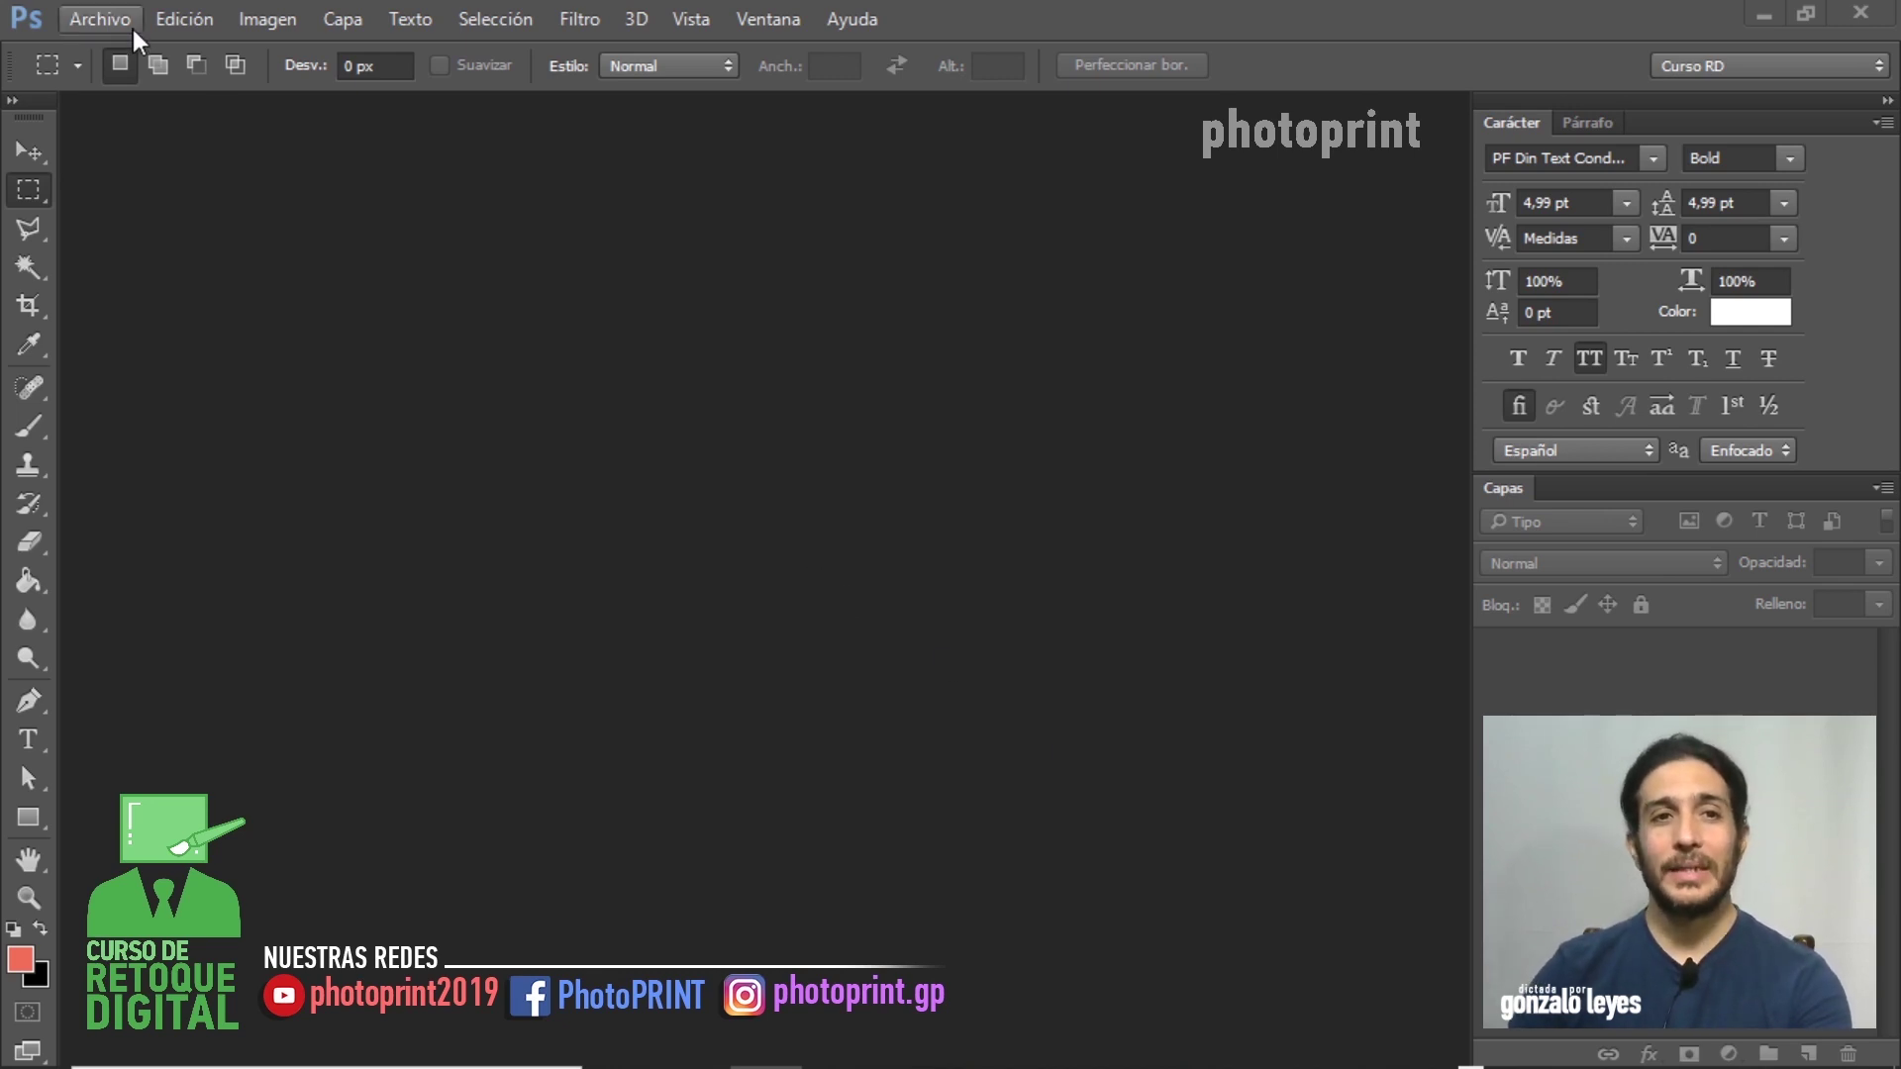
- Open the Archivo menu and dismiss it without choosing a command
{"action": "left_click", "coordinate": [105, 18]}
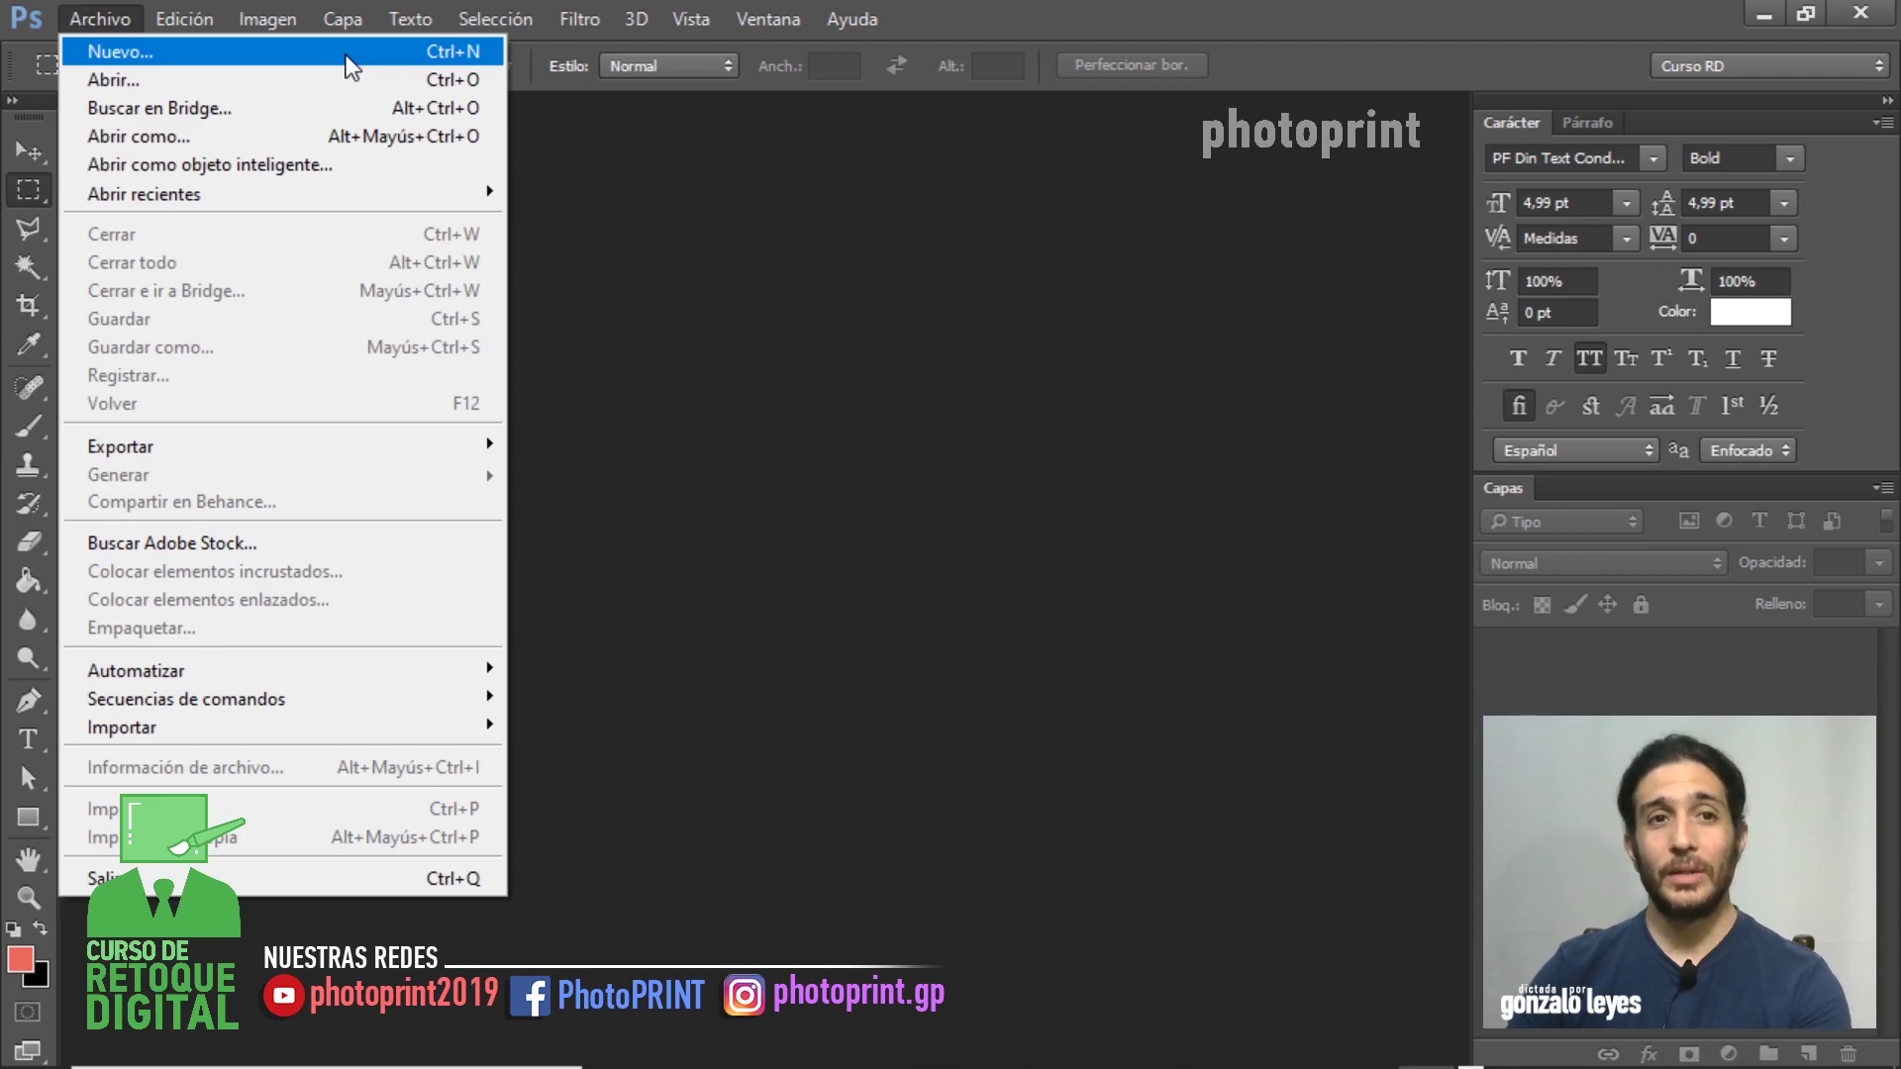
{"action": "key", "text": "Escape"}
{"action": "left_click", "coordinate": [92, 20]}
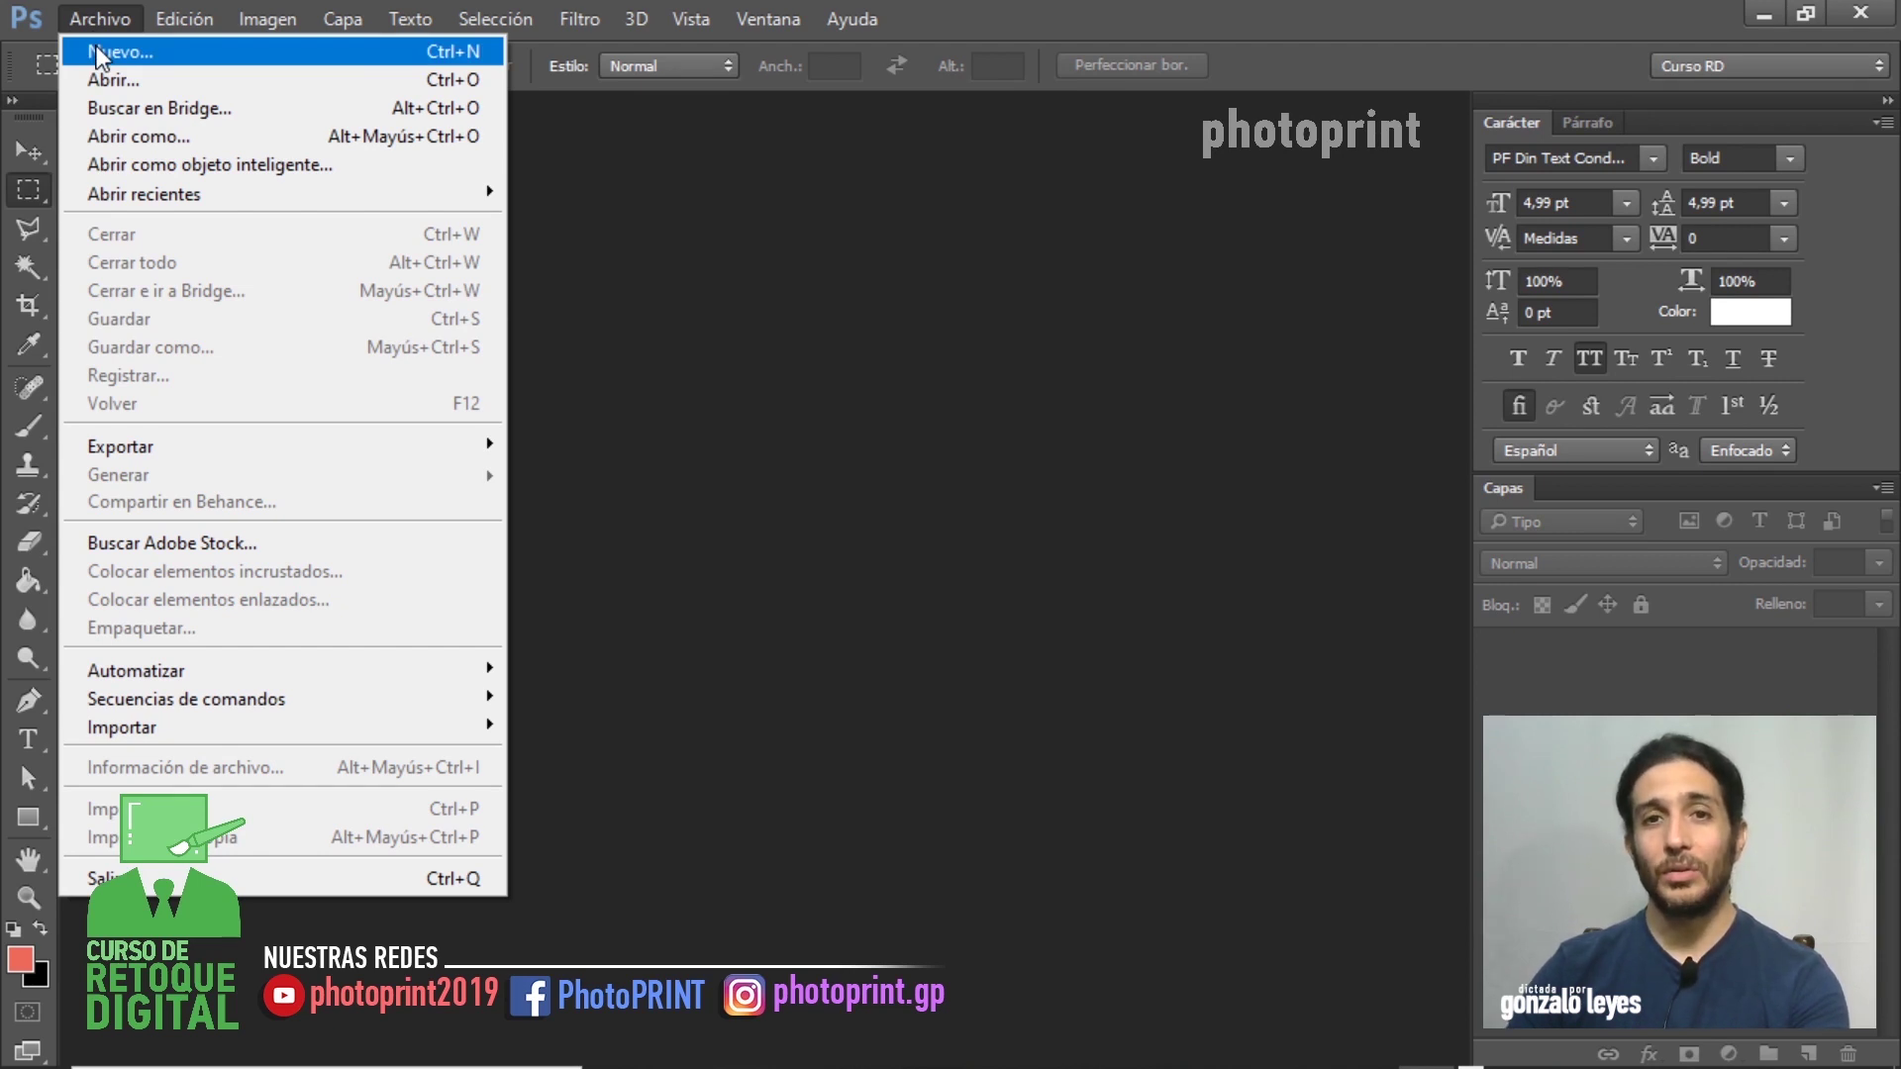
{"action": "left_click", "coordinate": [660, 287]}
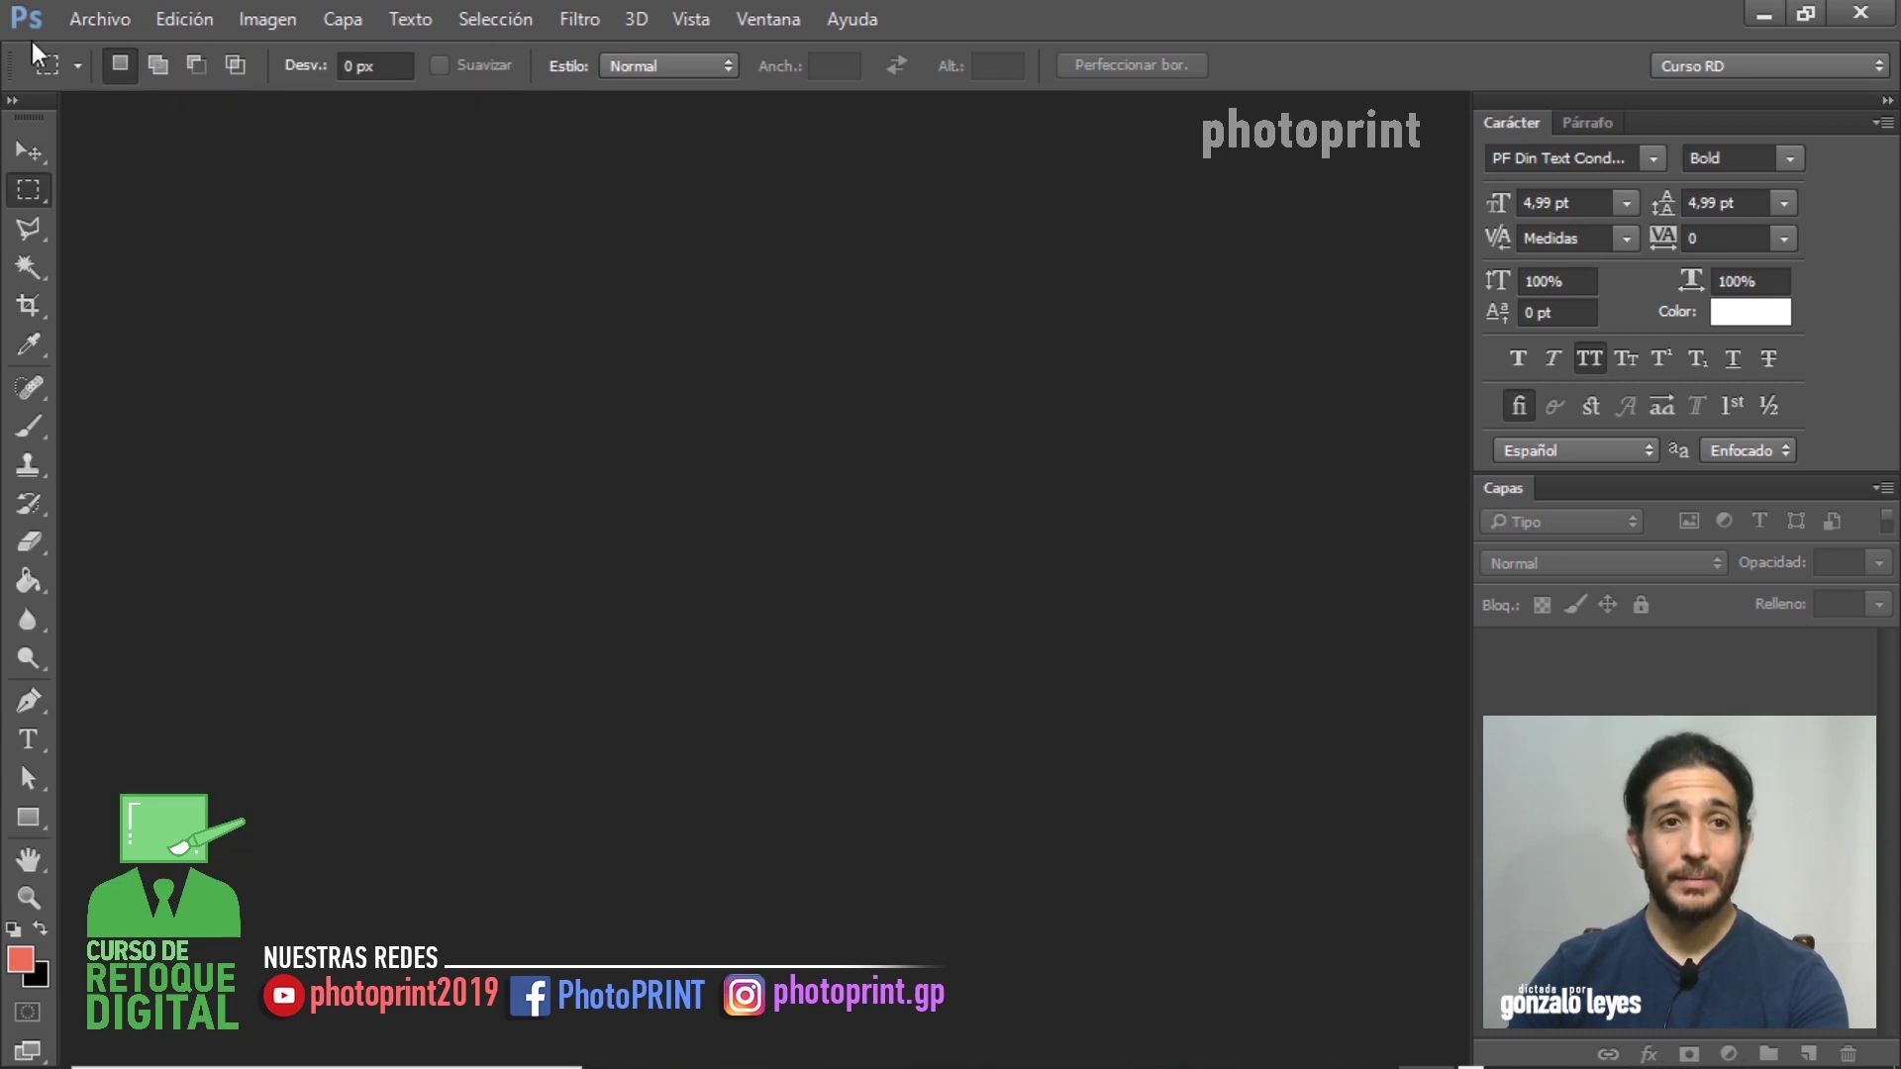
- Open the Nuevo document dialog, close it, and reopen it with Ctrl+N
{"action": "left_click", "coordinate": [91, 12]}
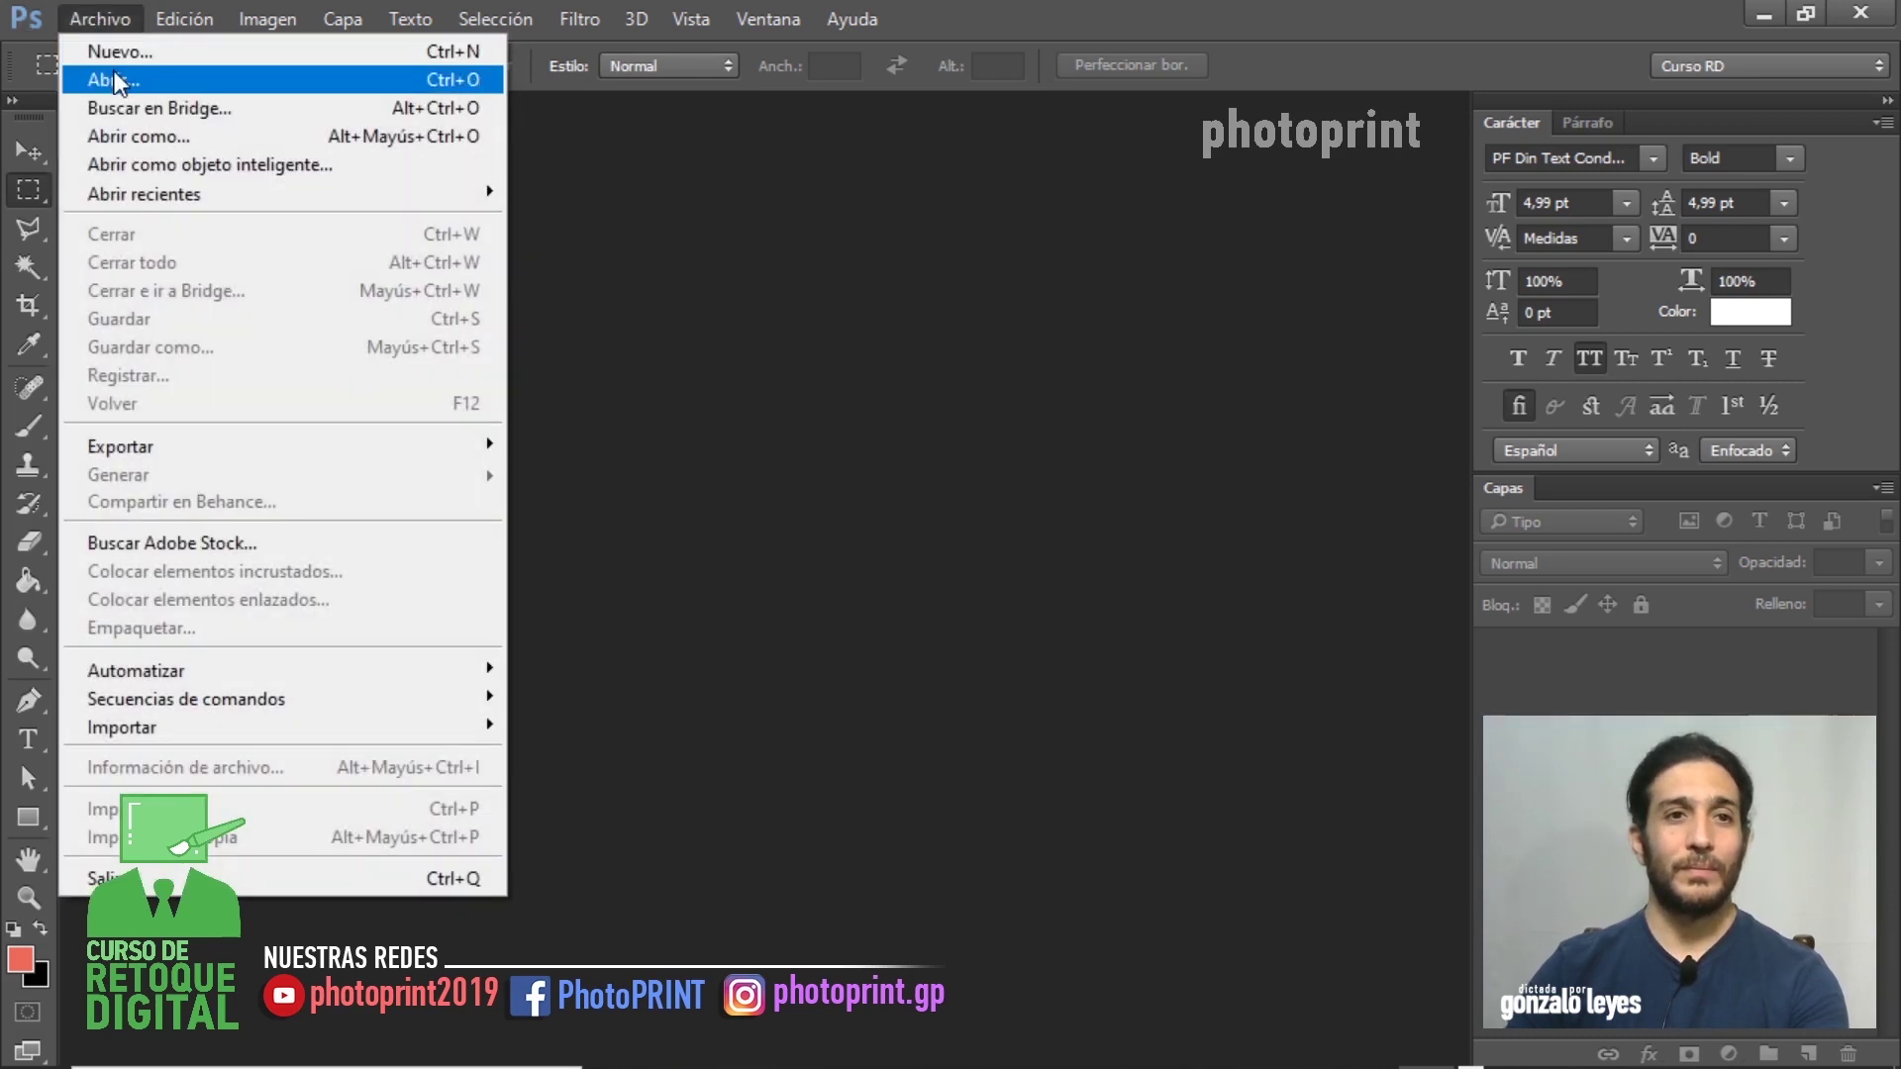
{"action": "left_click", "coordinate": [121, 46]}
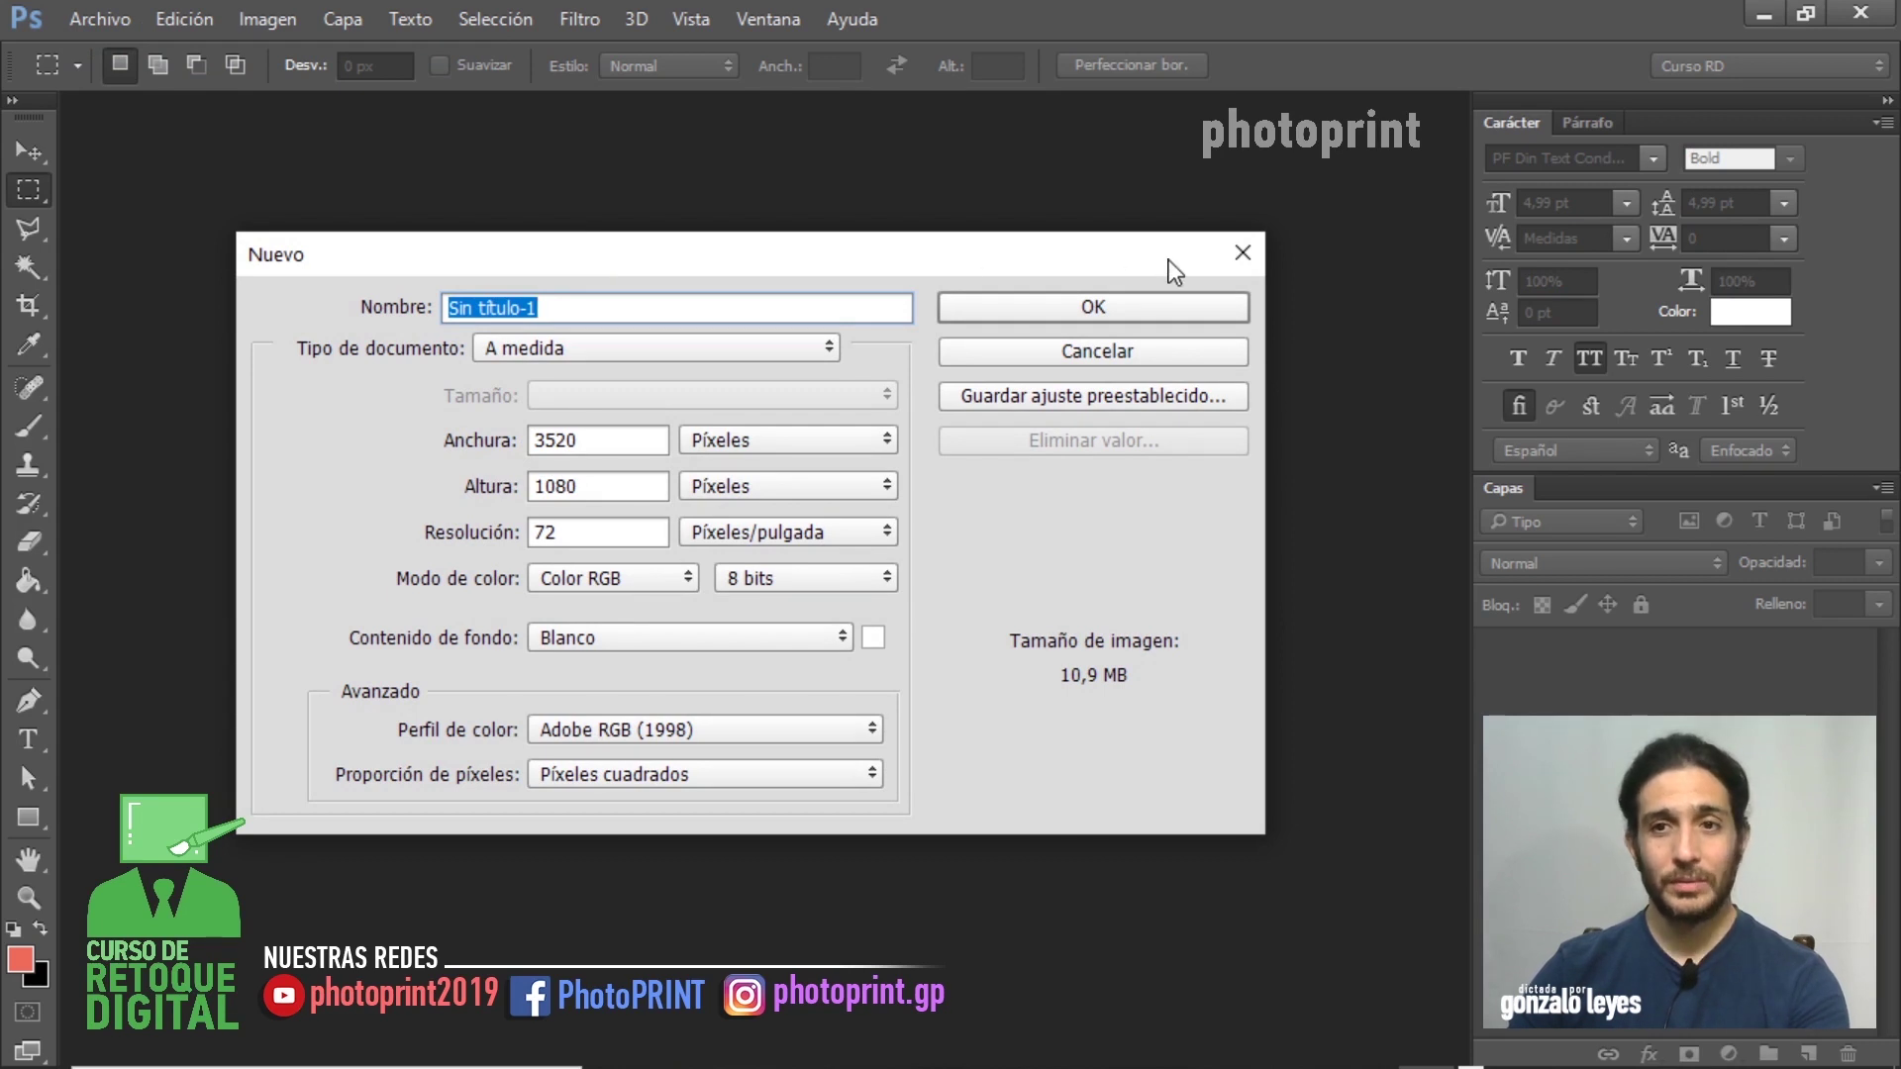
{"action": "left_click", "coordinate": [1243, 253]}
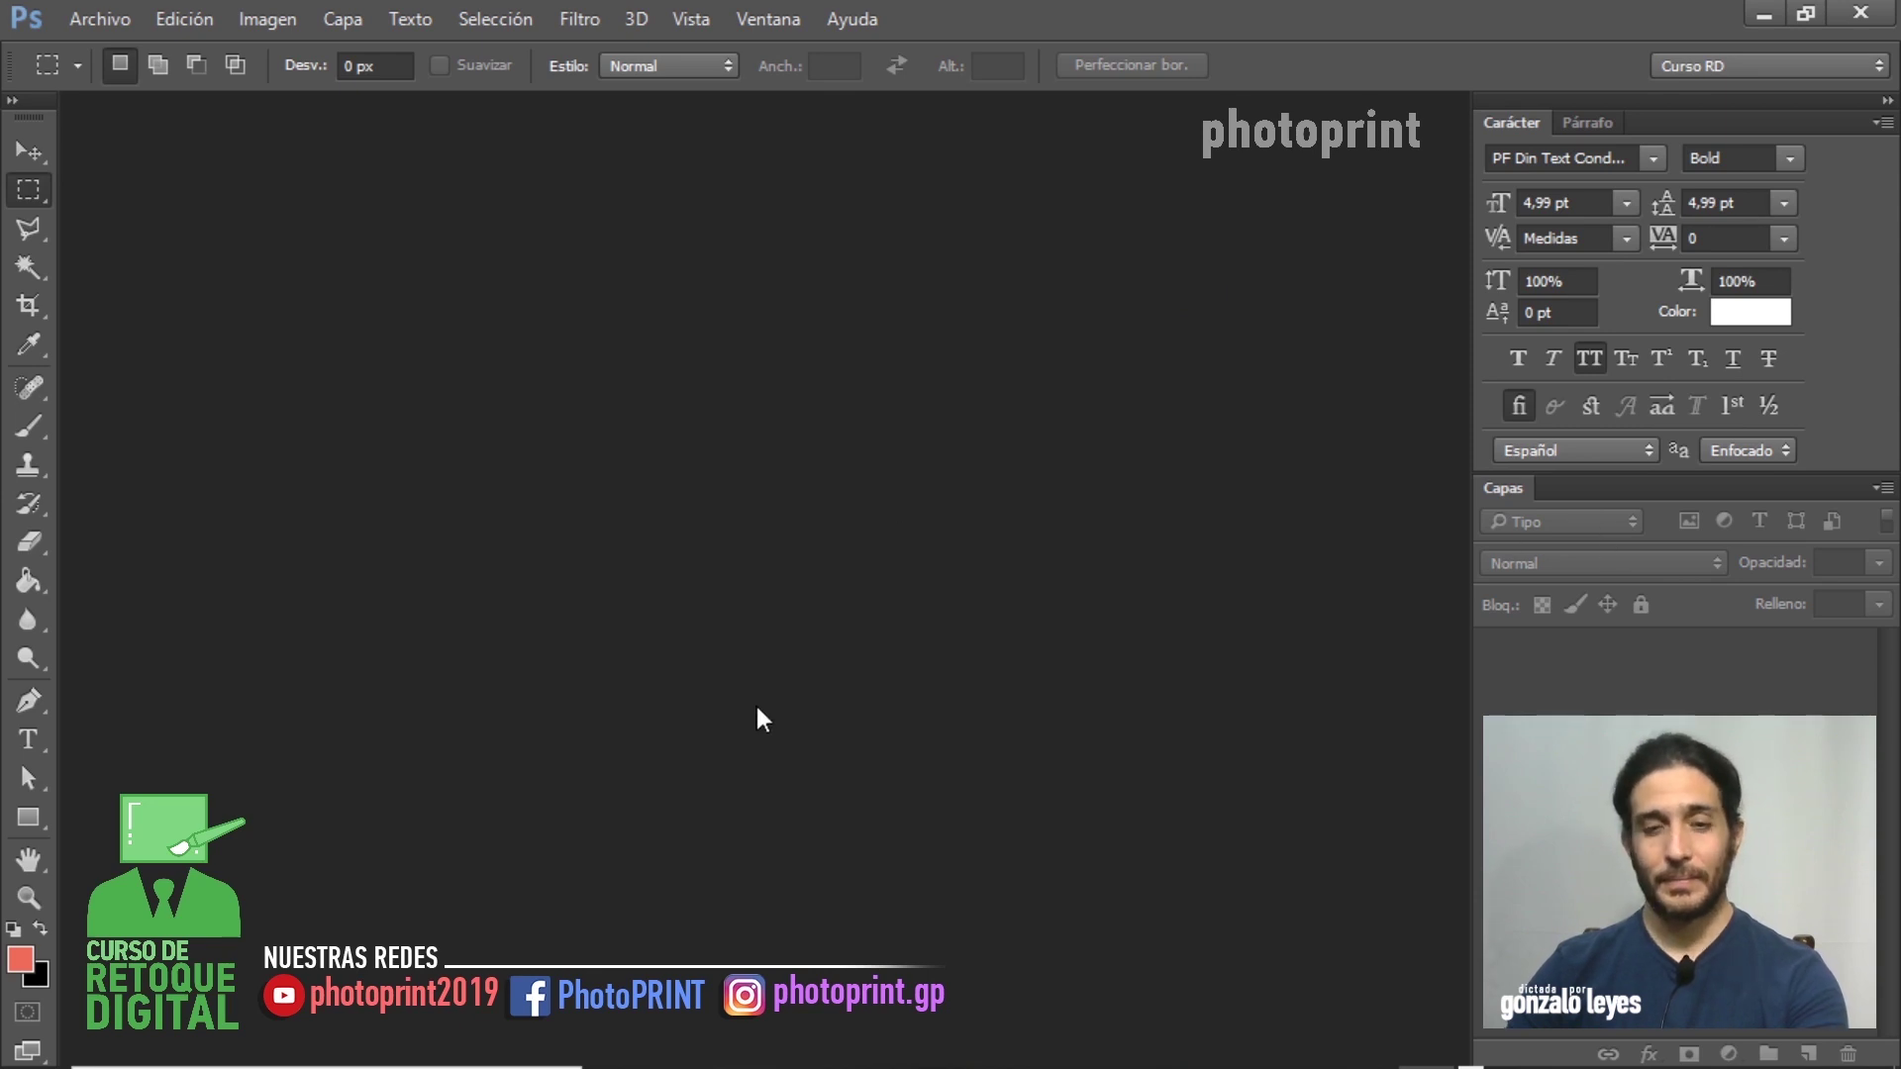
{"action": "key", "text": "ctrl+n"}
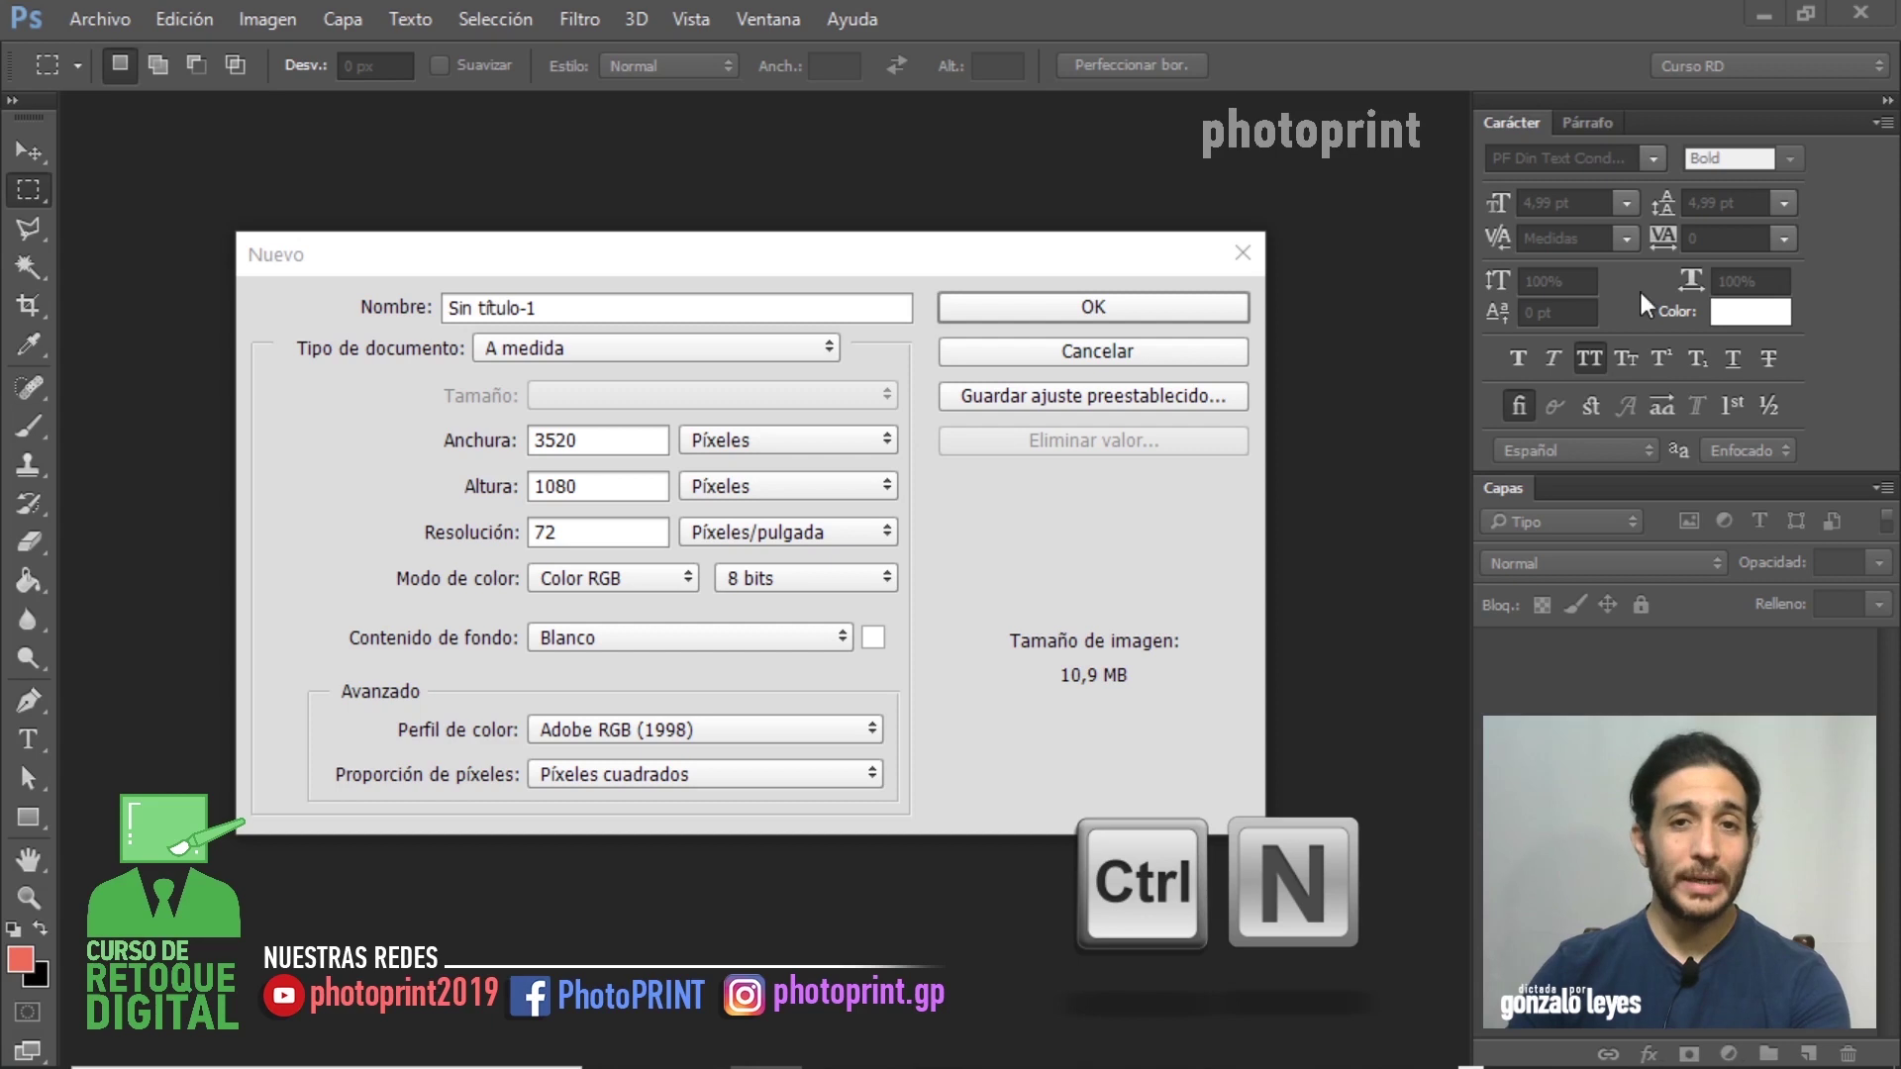
- Set width and height to 1080 pixels at 72 ppi, keeping units in pixels
{"action": "left_click_drag", "start_coordinate": [661, 259], "coordinate": [663, 229]}
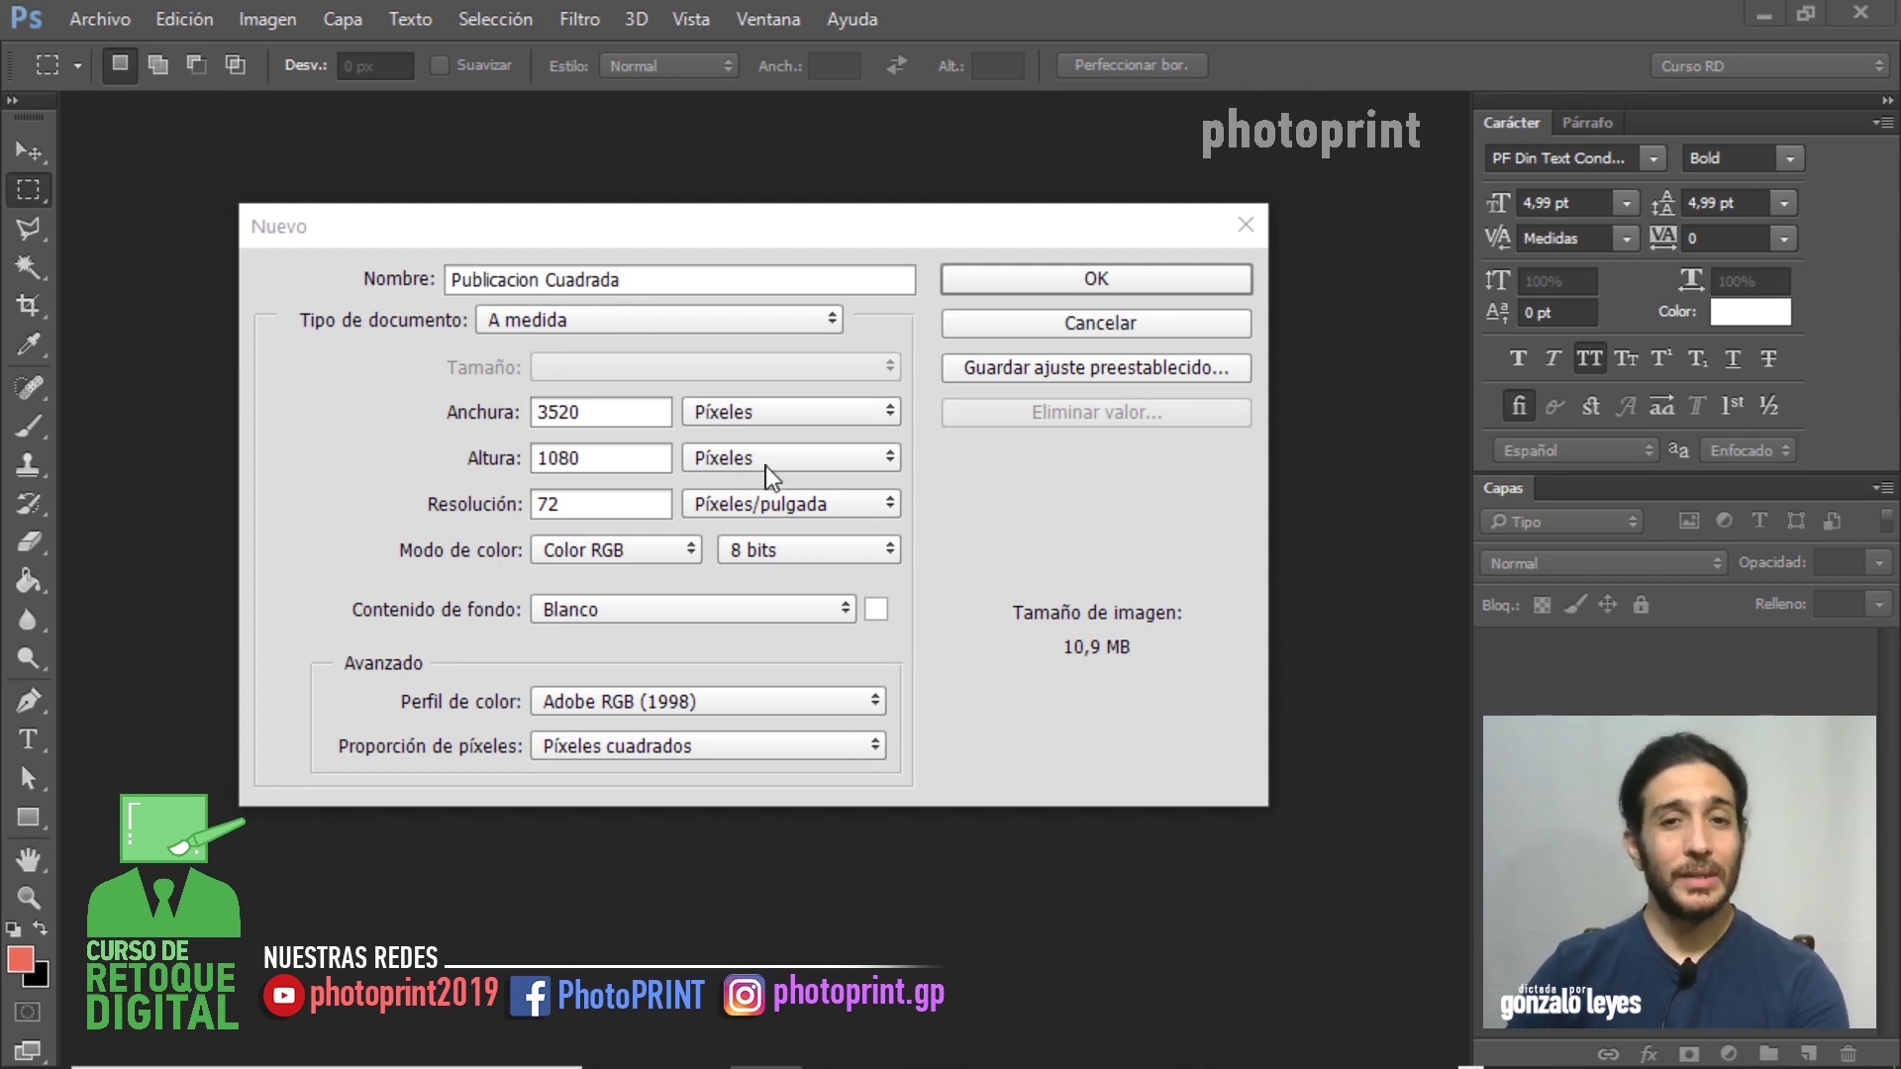
{"action": "left_click", "coordinate": [599, 413]}
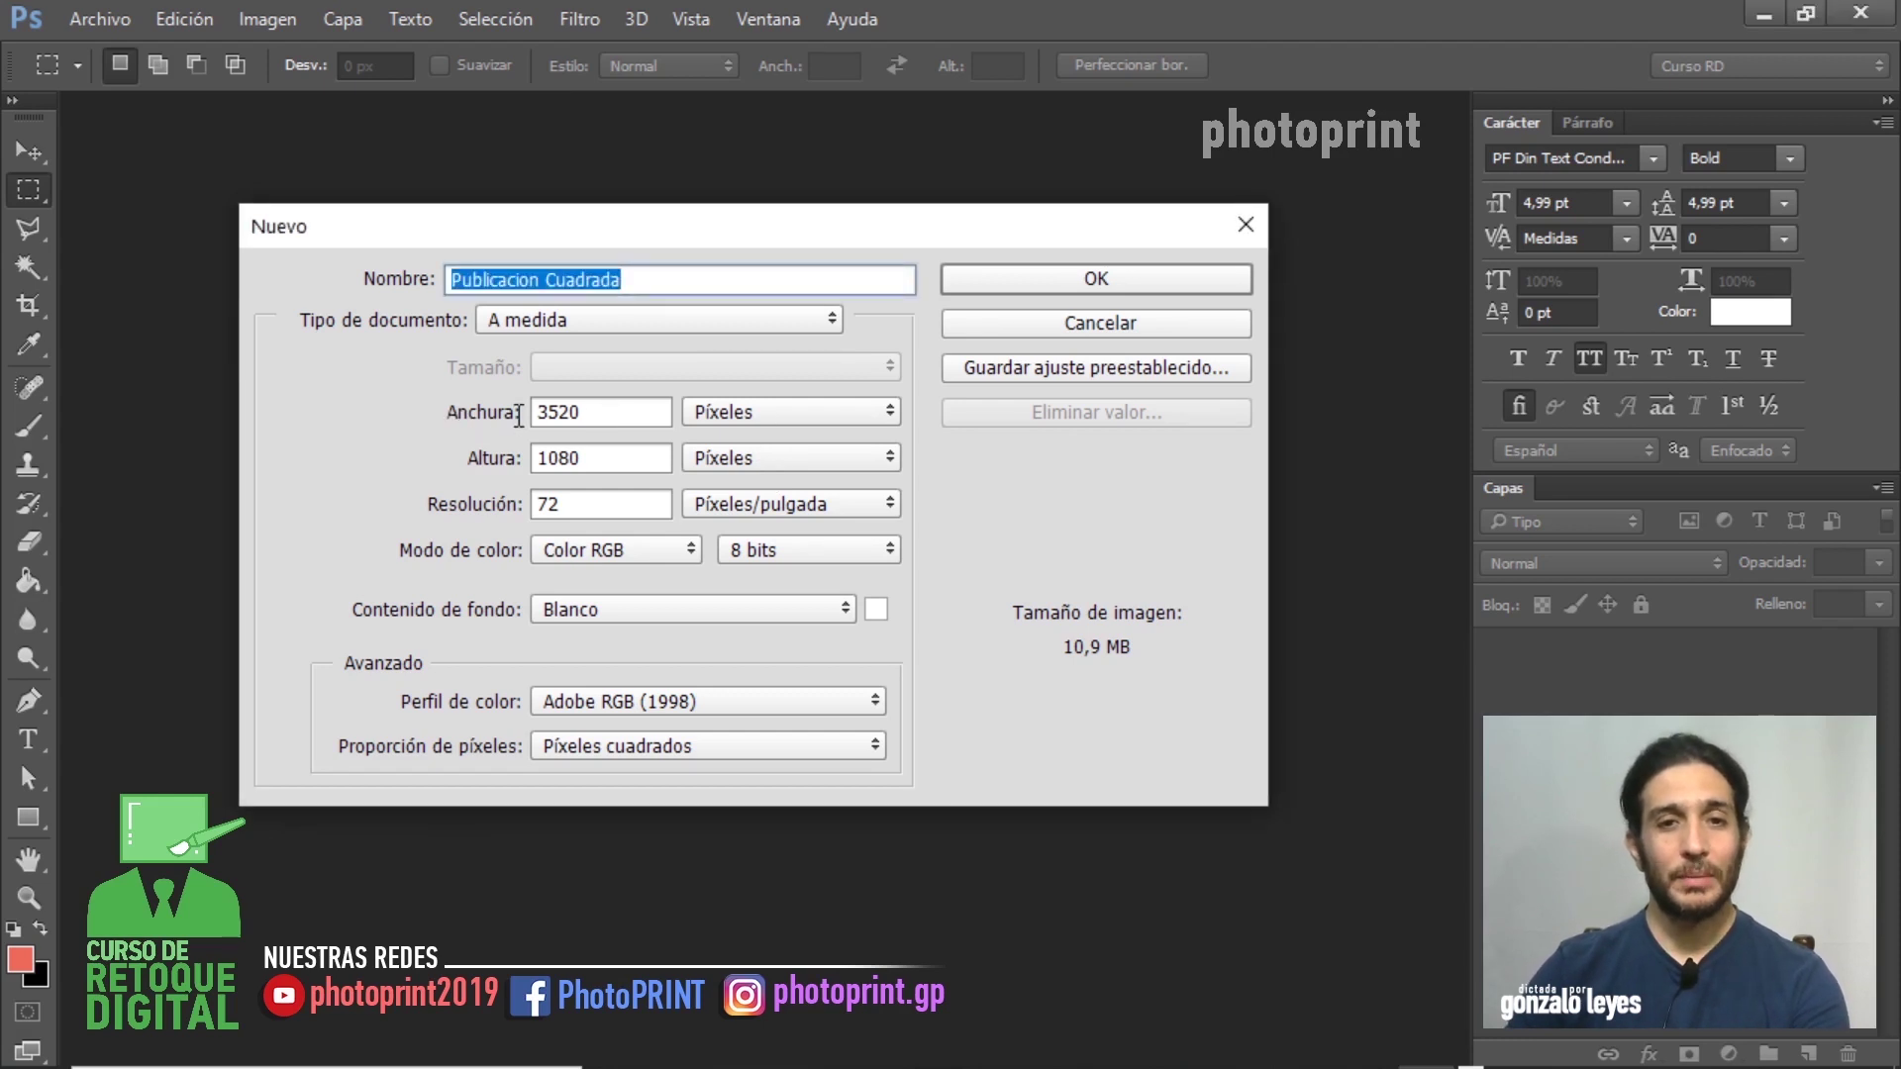
{"action": "double_click", "coordinate": [581, 418]}
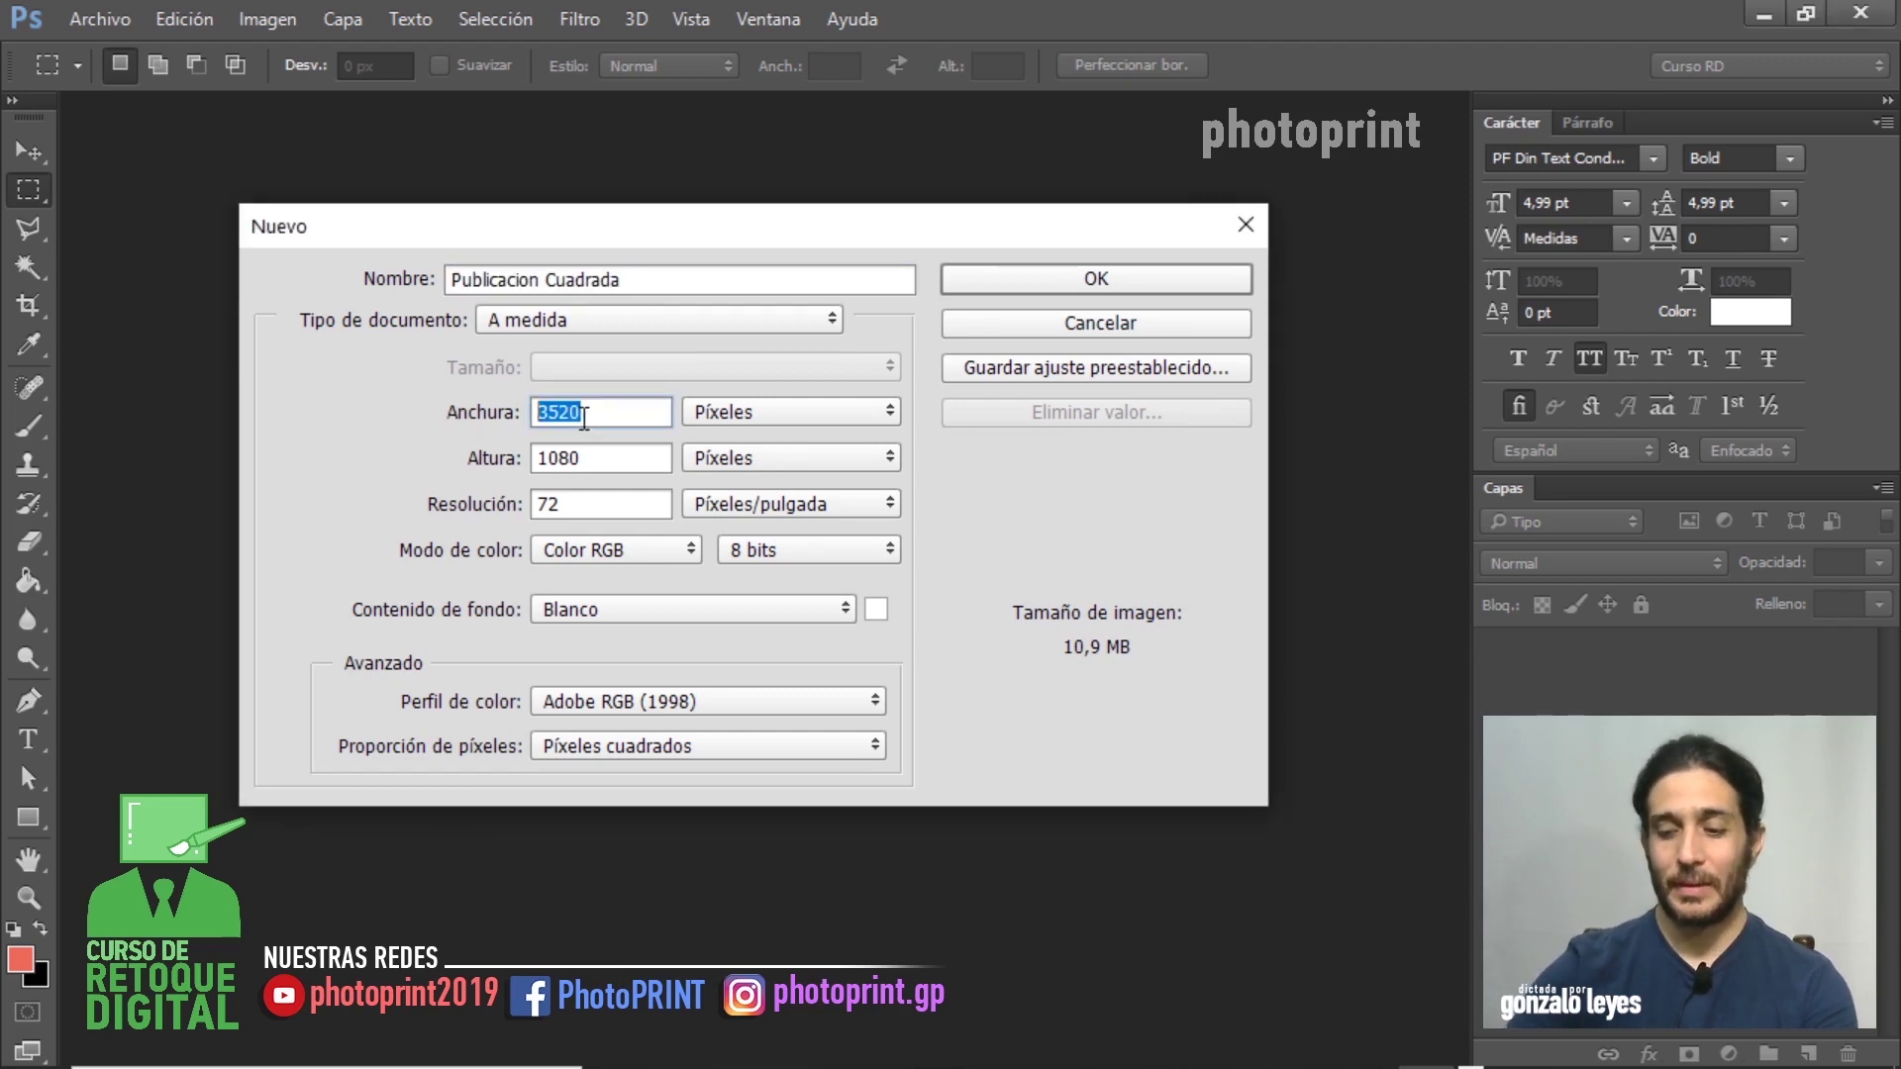
{"action": "type", "text": "1080"}
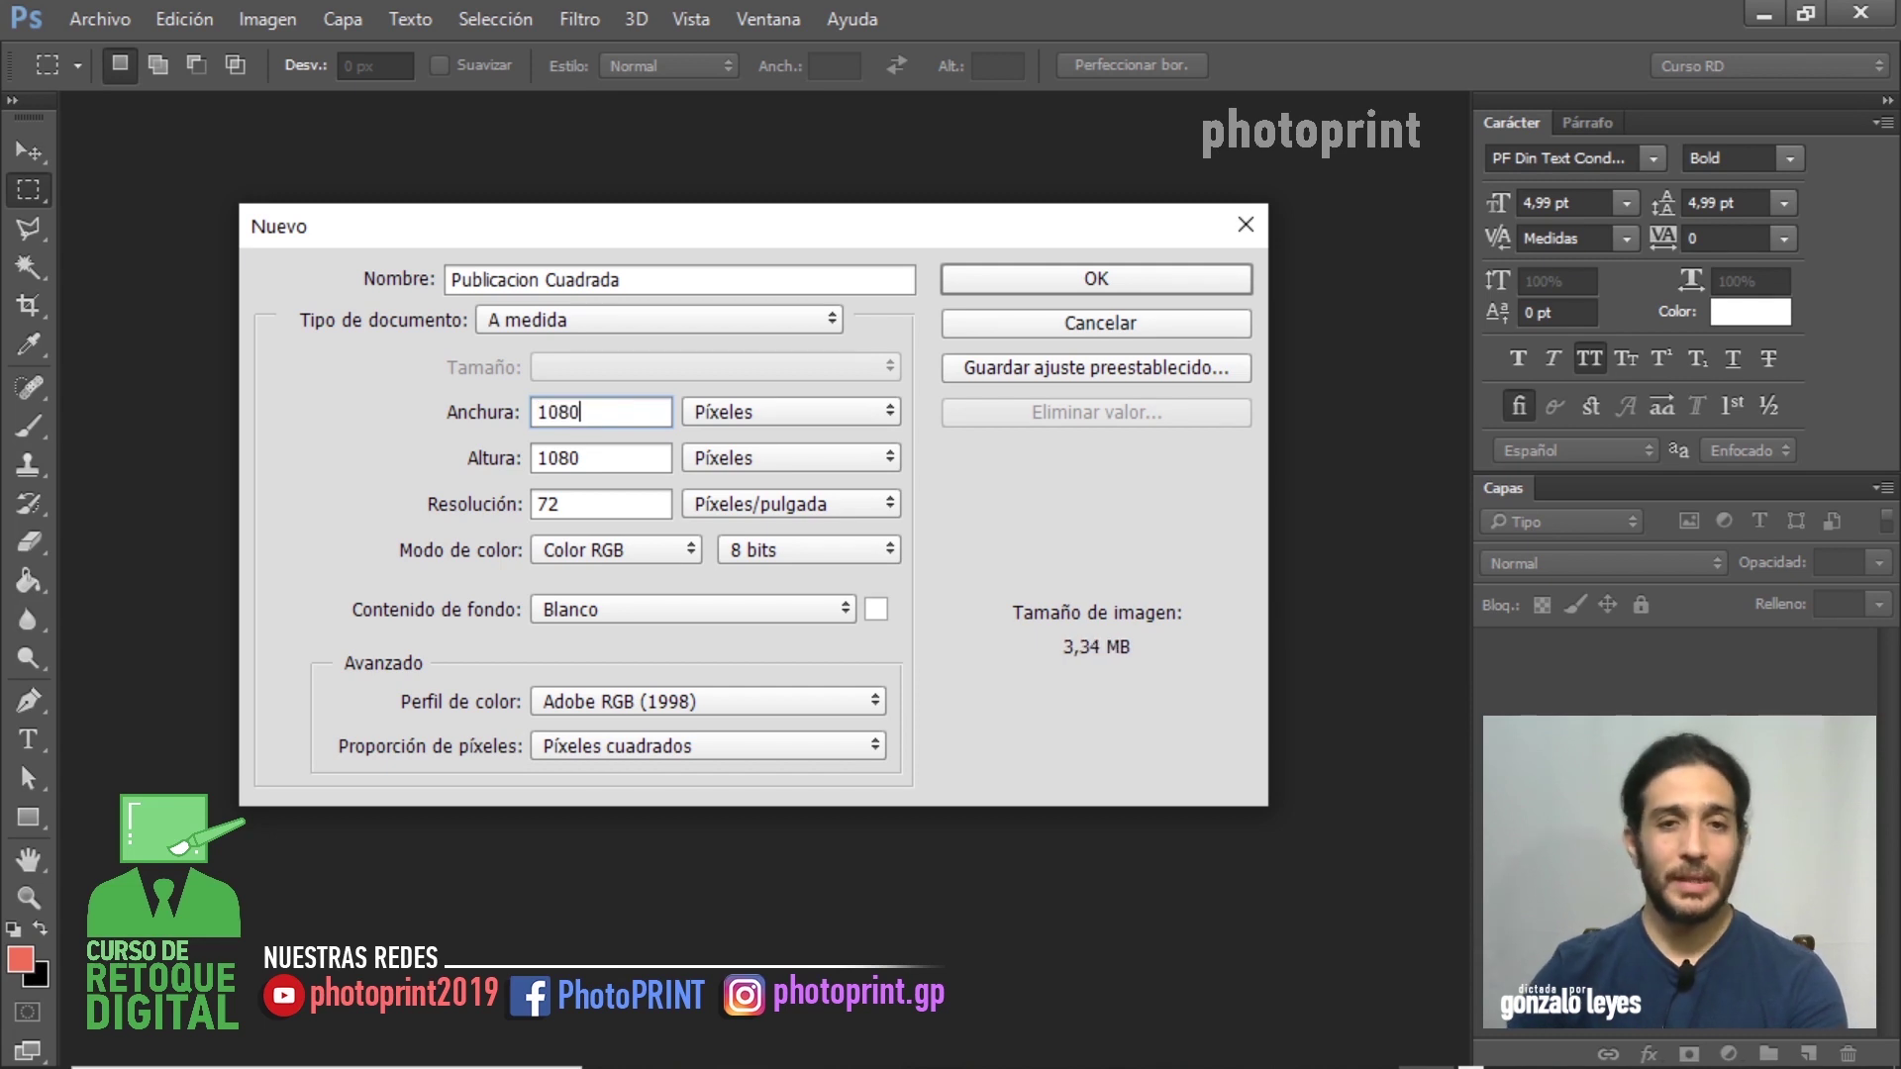
{"action": "left_click", "coordinate": [620, 462]}
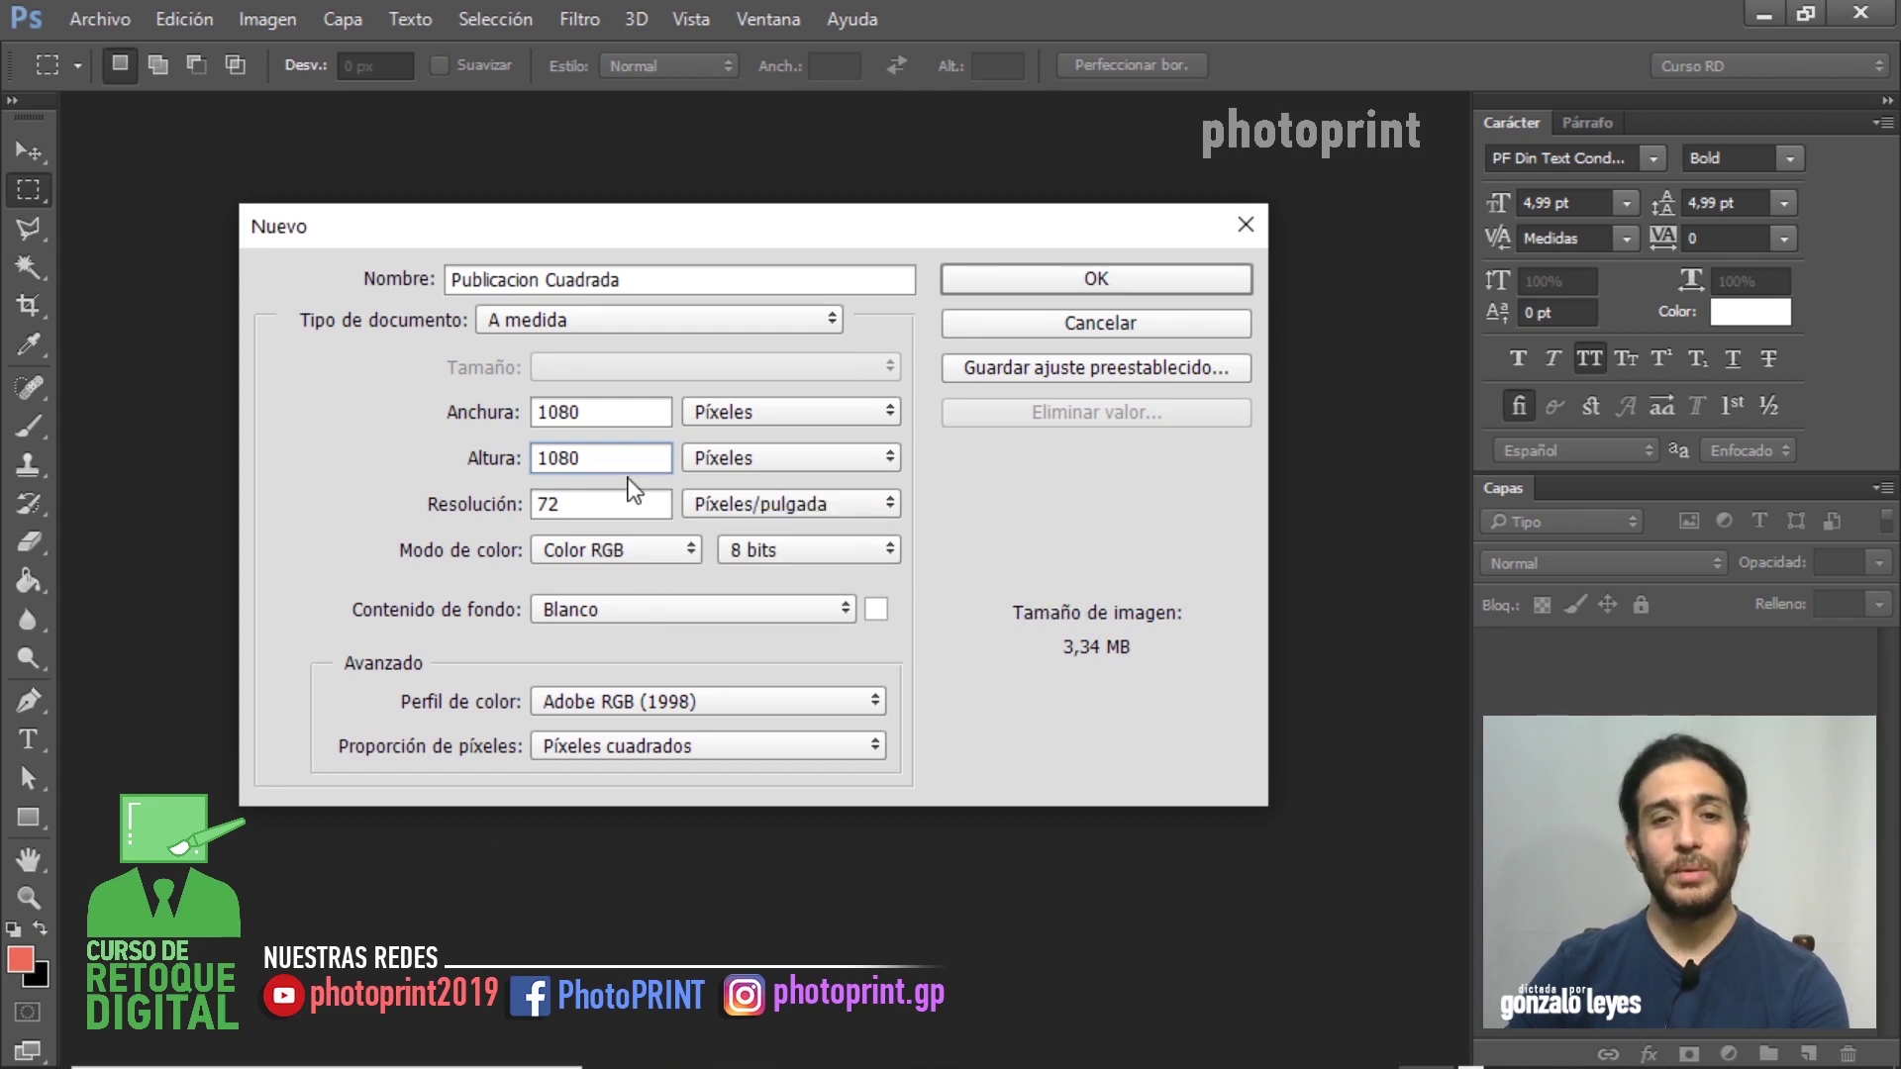
{"action": "left_click", "coordinate": [607, 502]}
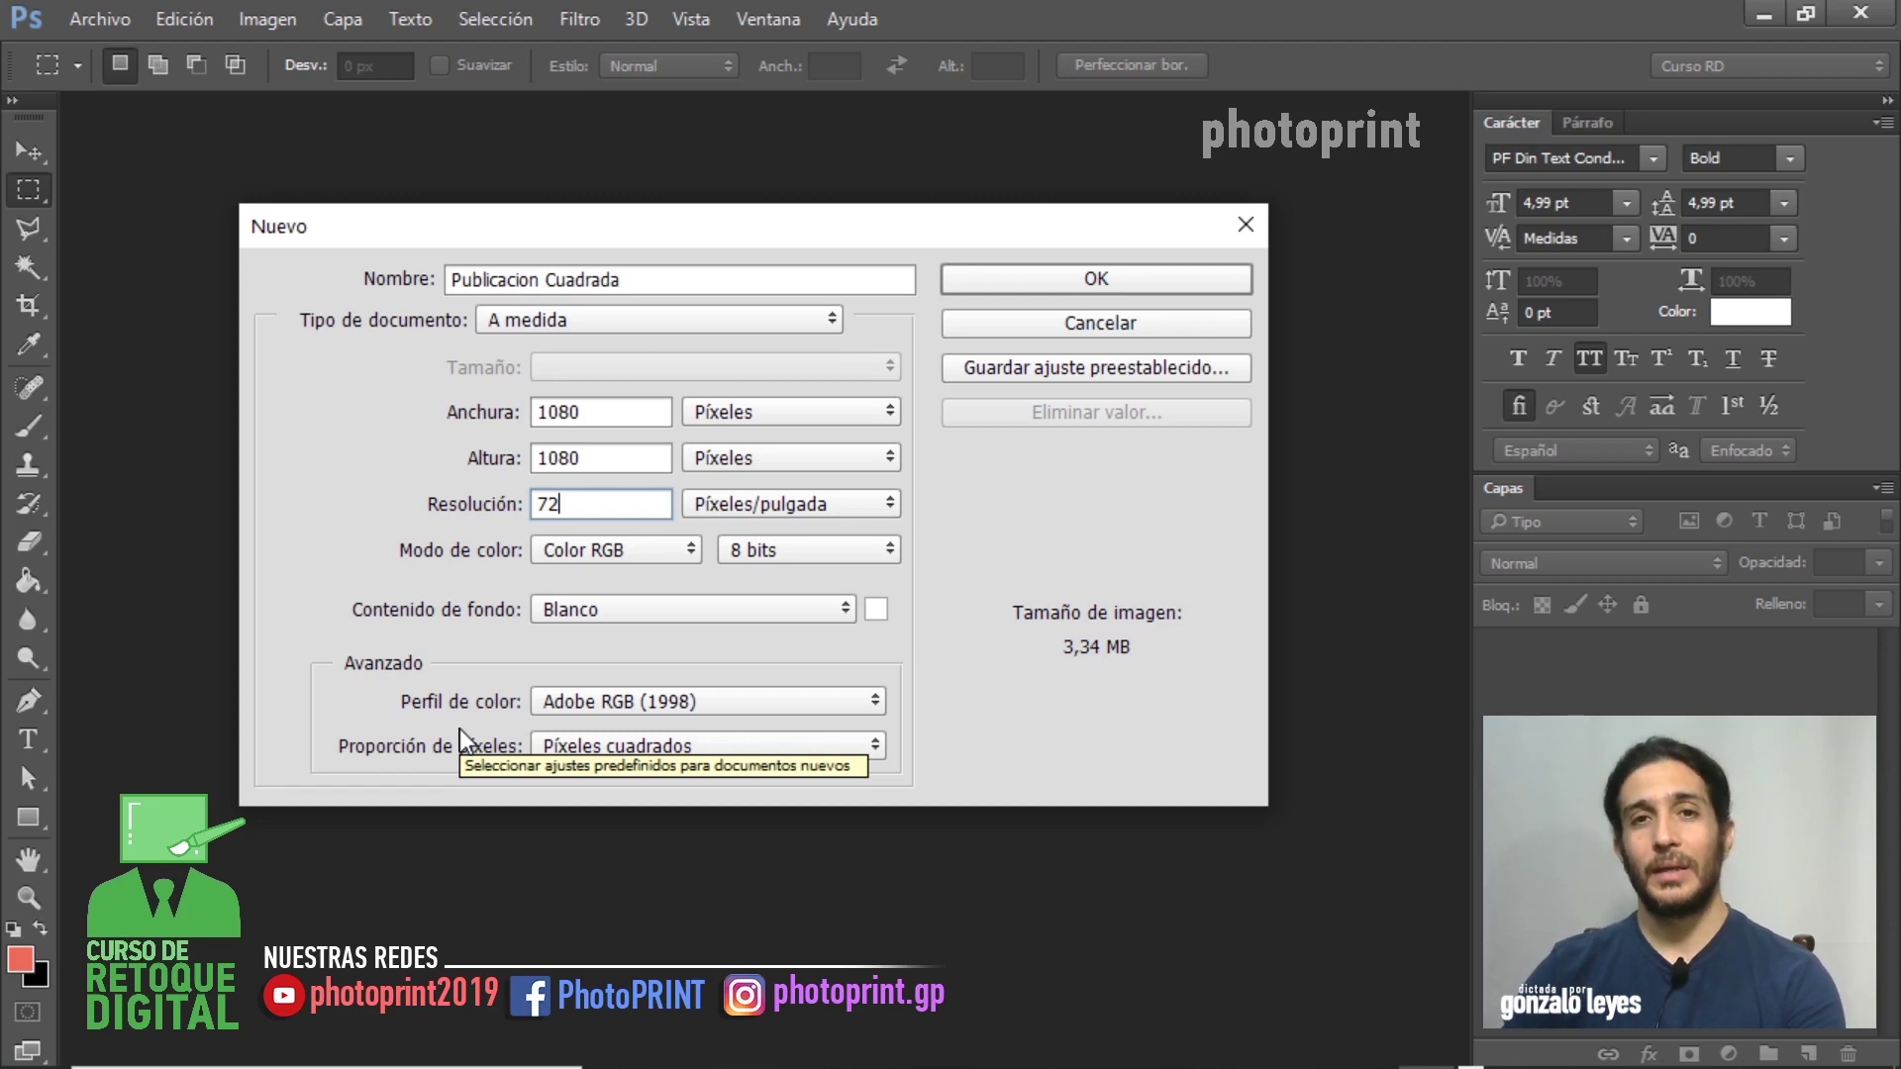
{"action": "left_click", "coordinate": [758, 410]}
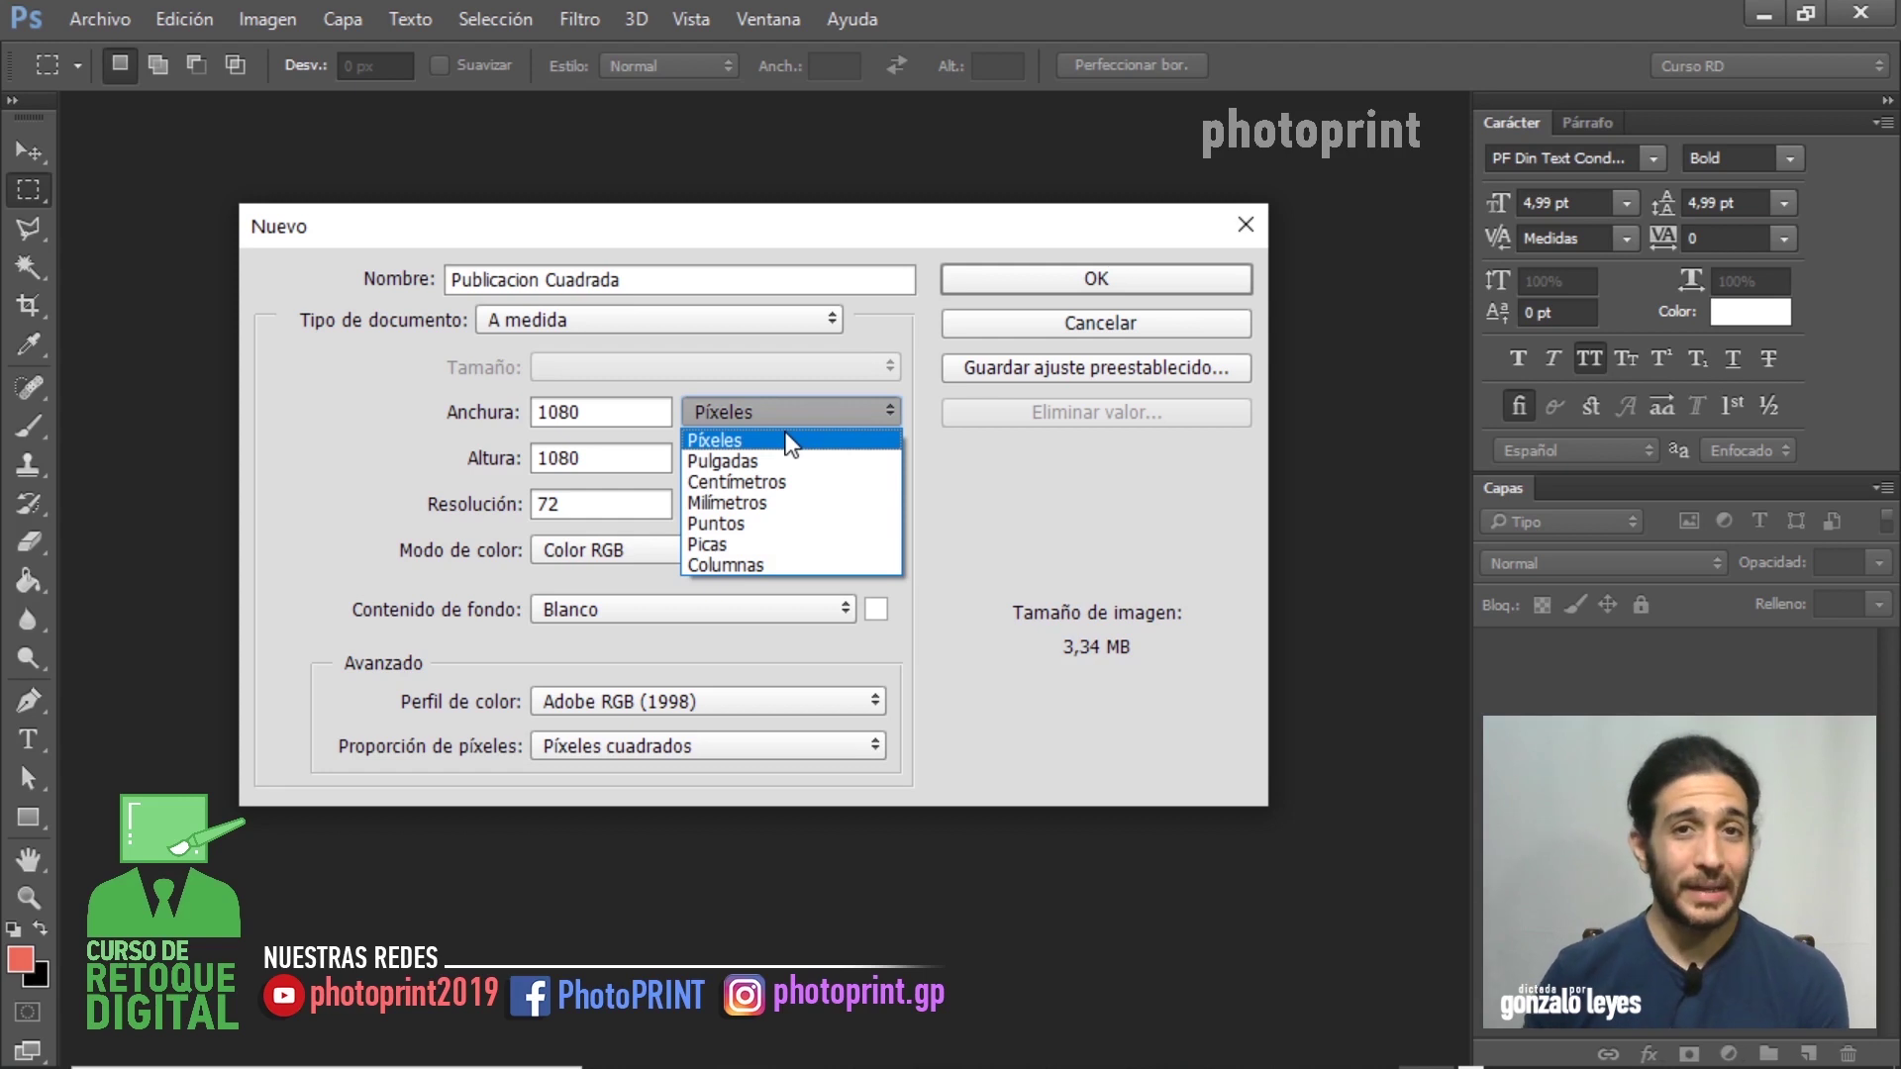
{"action": "left_click", "coordinate": [789, 443]}
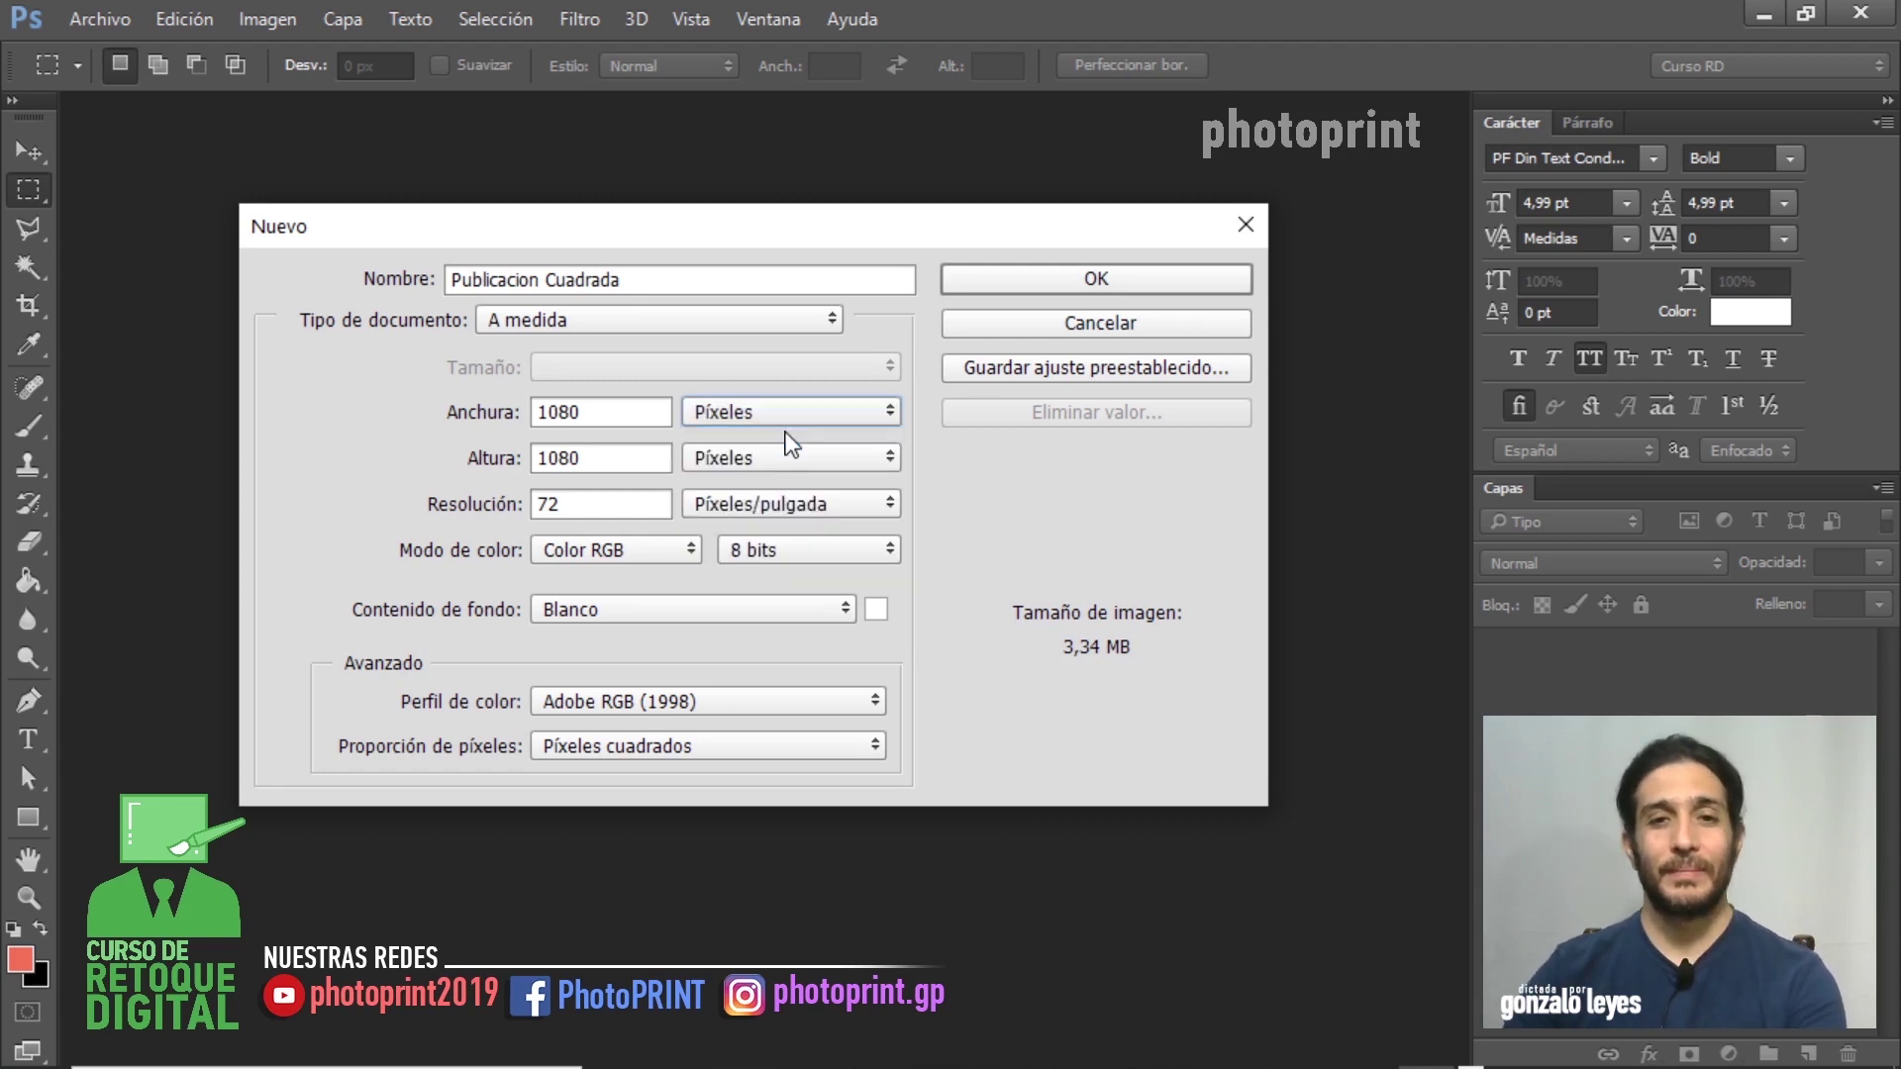
- Confirm the Nuevo dialog to create the blank 1080×1080 'Publicacion Cuadrada' canvas
{"action": "left_click", "coordinate": [1131, 269]}
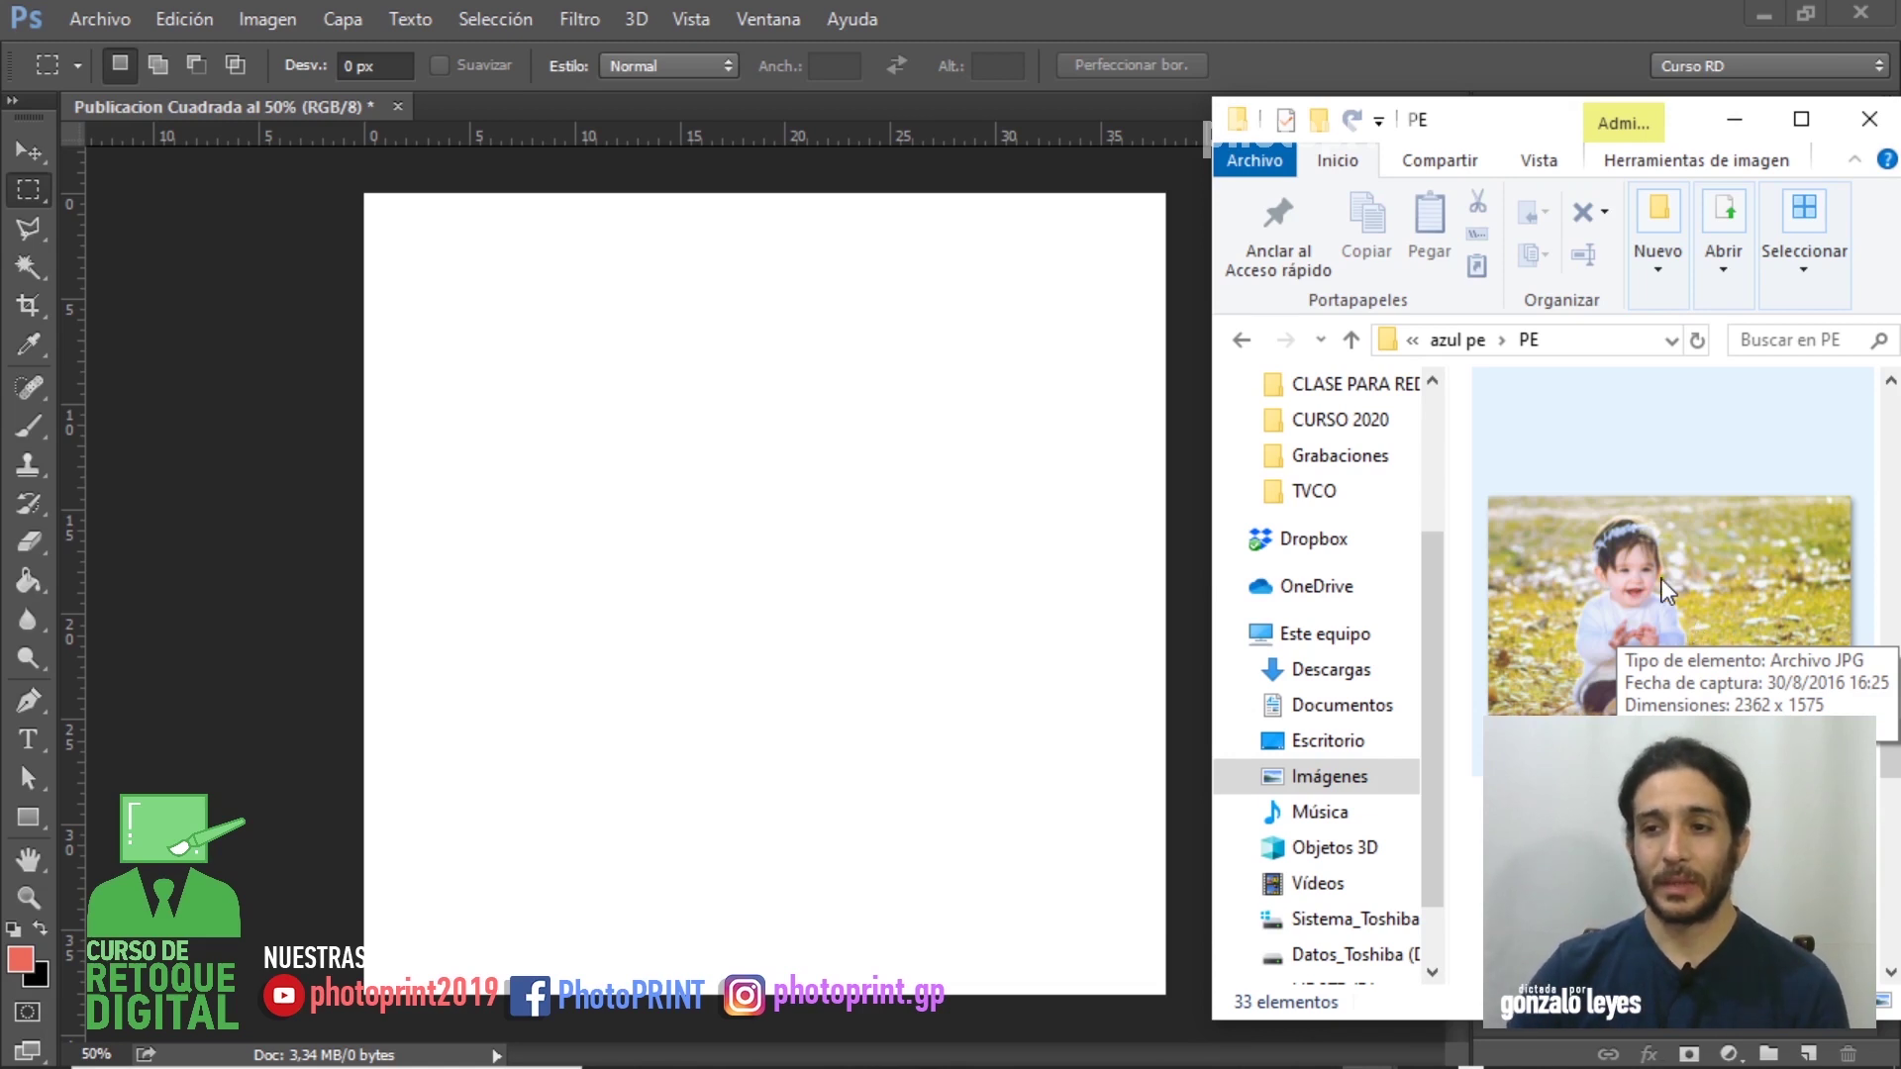
- Drag the baby photo JPG from Explorer onto the square canvas as a placed layer
{"action": "left_click", "coordinate": [1666, 592]}
{"action": "left_click_drag", "start_coordinate": [1666, 592], "coordinate": [897, 592]}
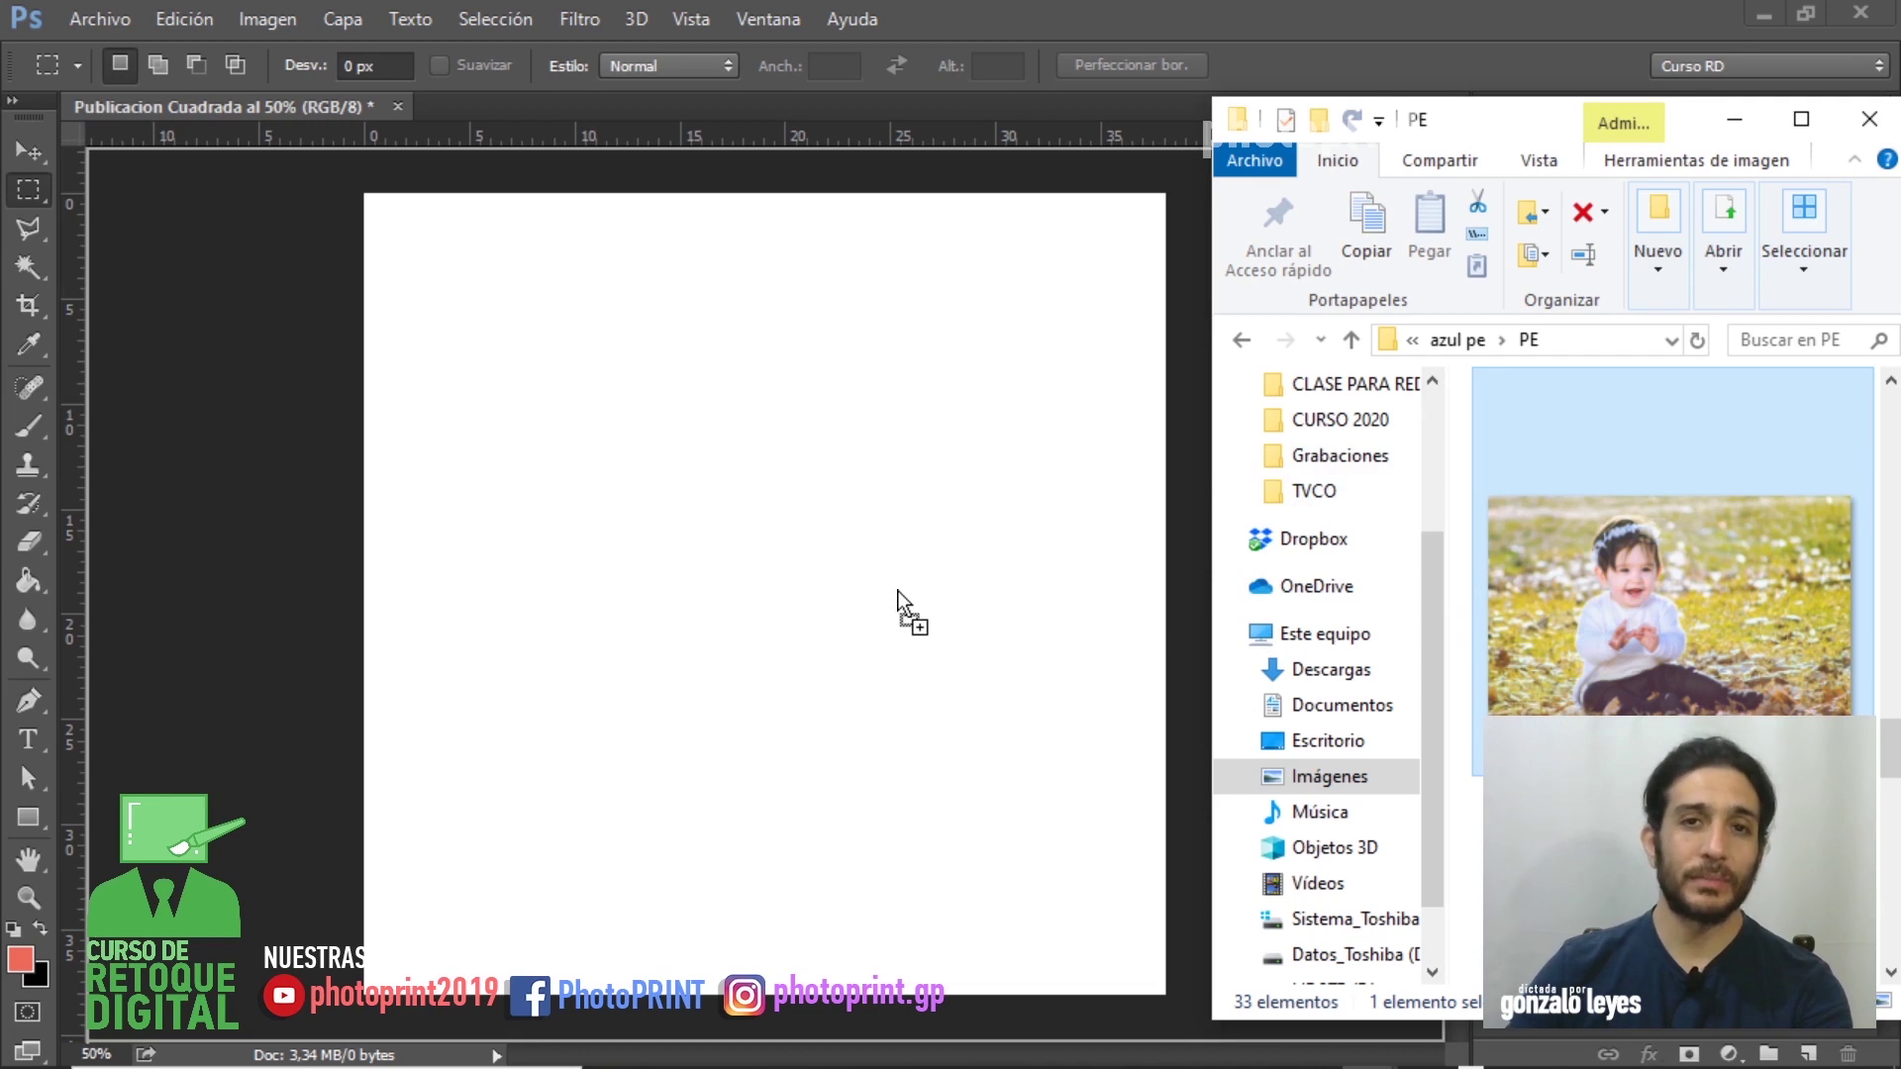
{"action": "left_click_drag", "start_coordinate": [897, 592], "coordinate": [898, 594]}
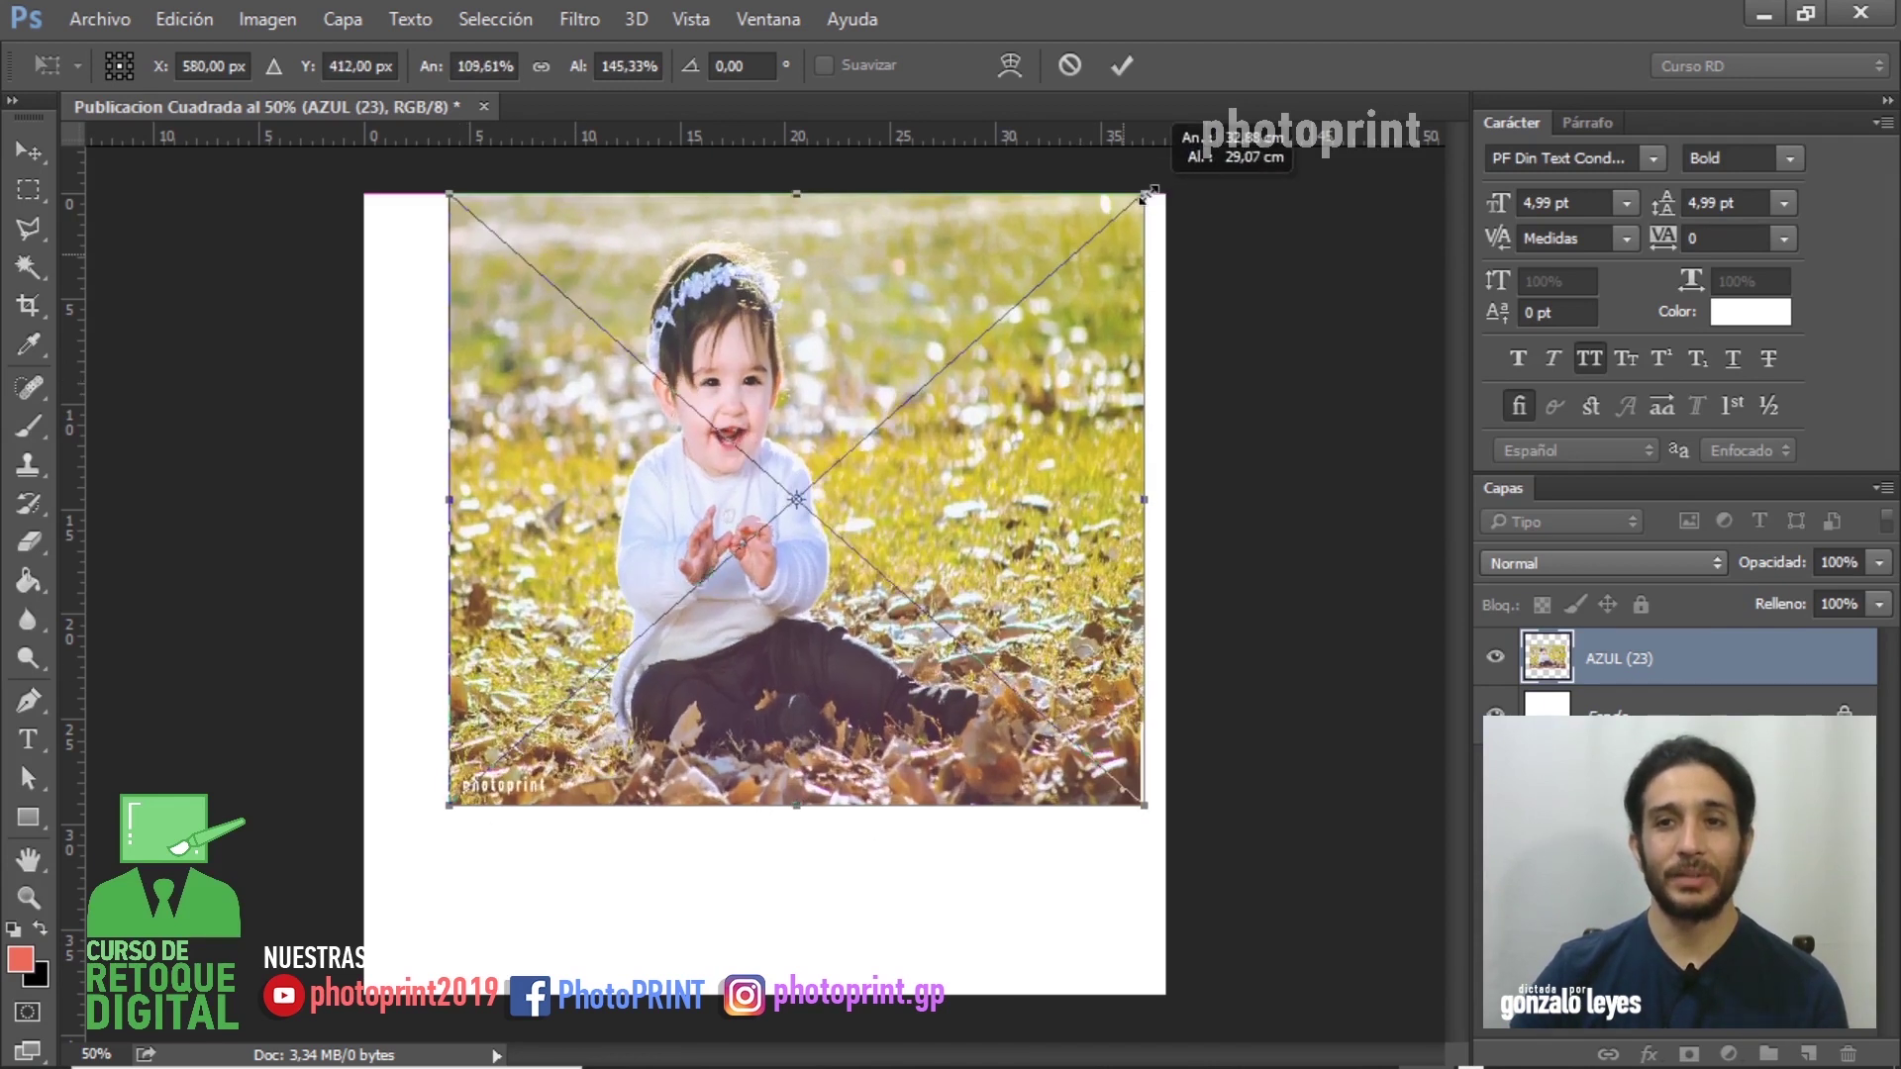
- Stretch the placed photo toward the canvas corners, then cancel the placement
{"action": "left_click_drag", "start_coordinate": [1089, 374], "coordinate": [1166, 194]}
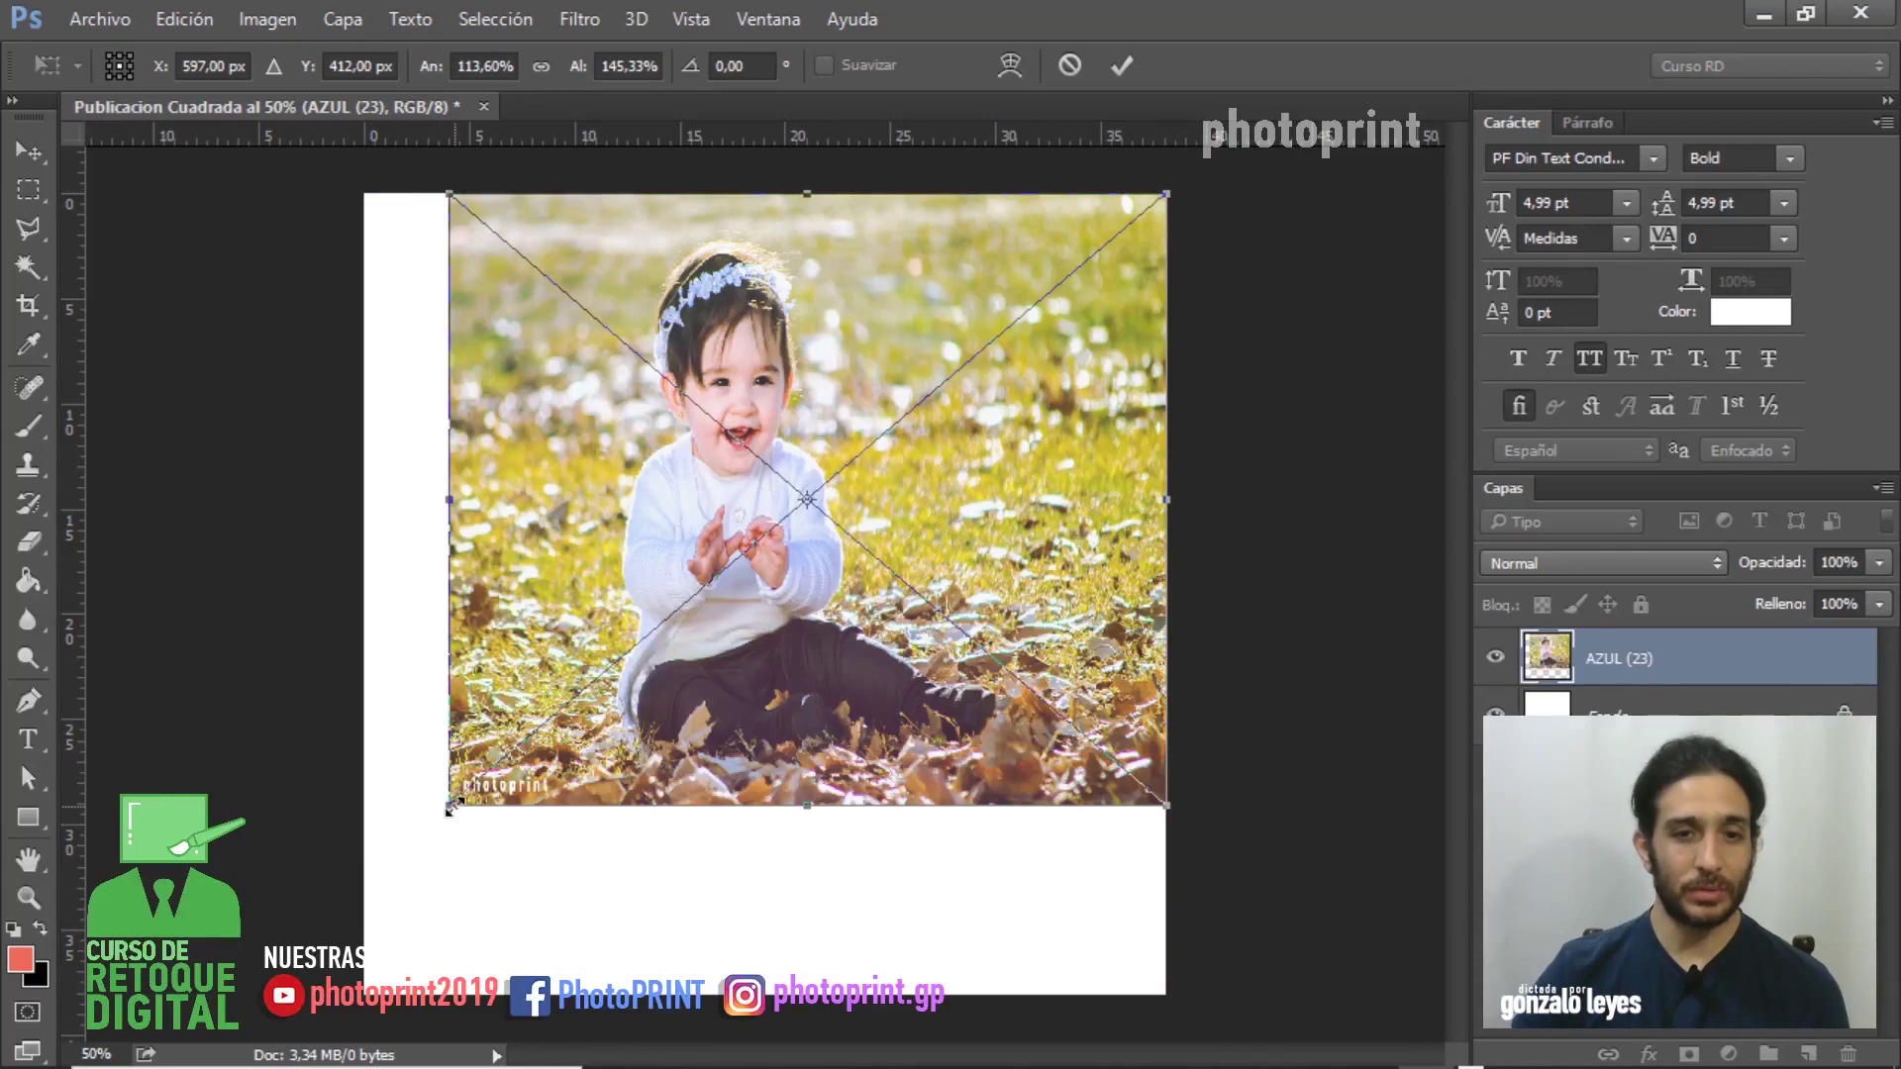
{"action": "left_click_drag", "start_coordinate": [449, 804], "coordinate": [364, 994]}
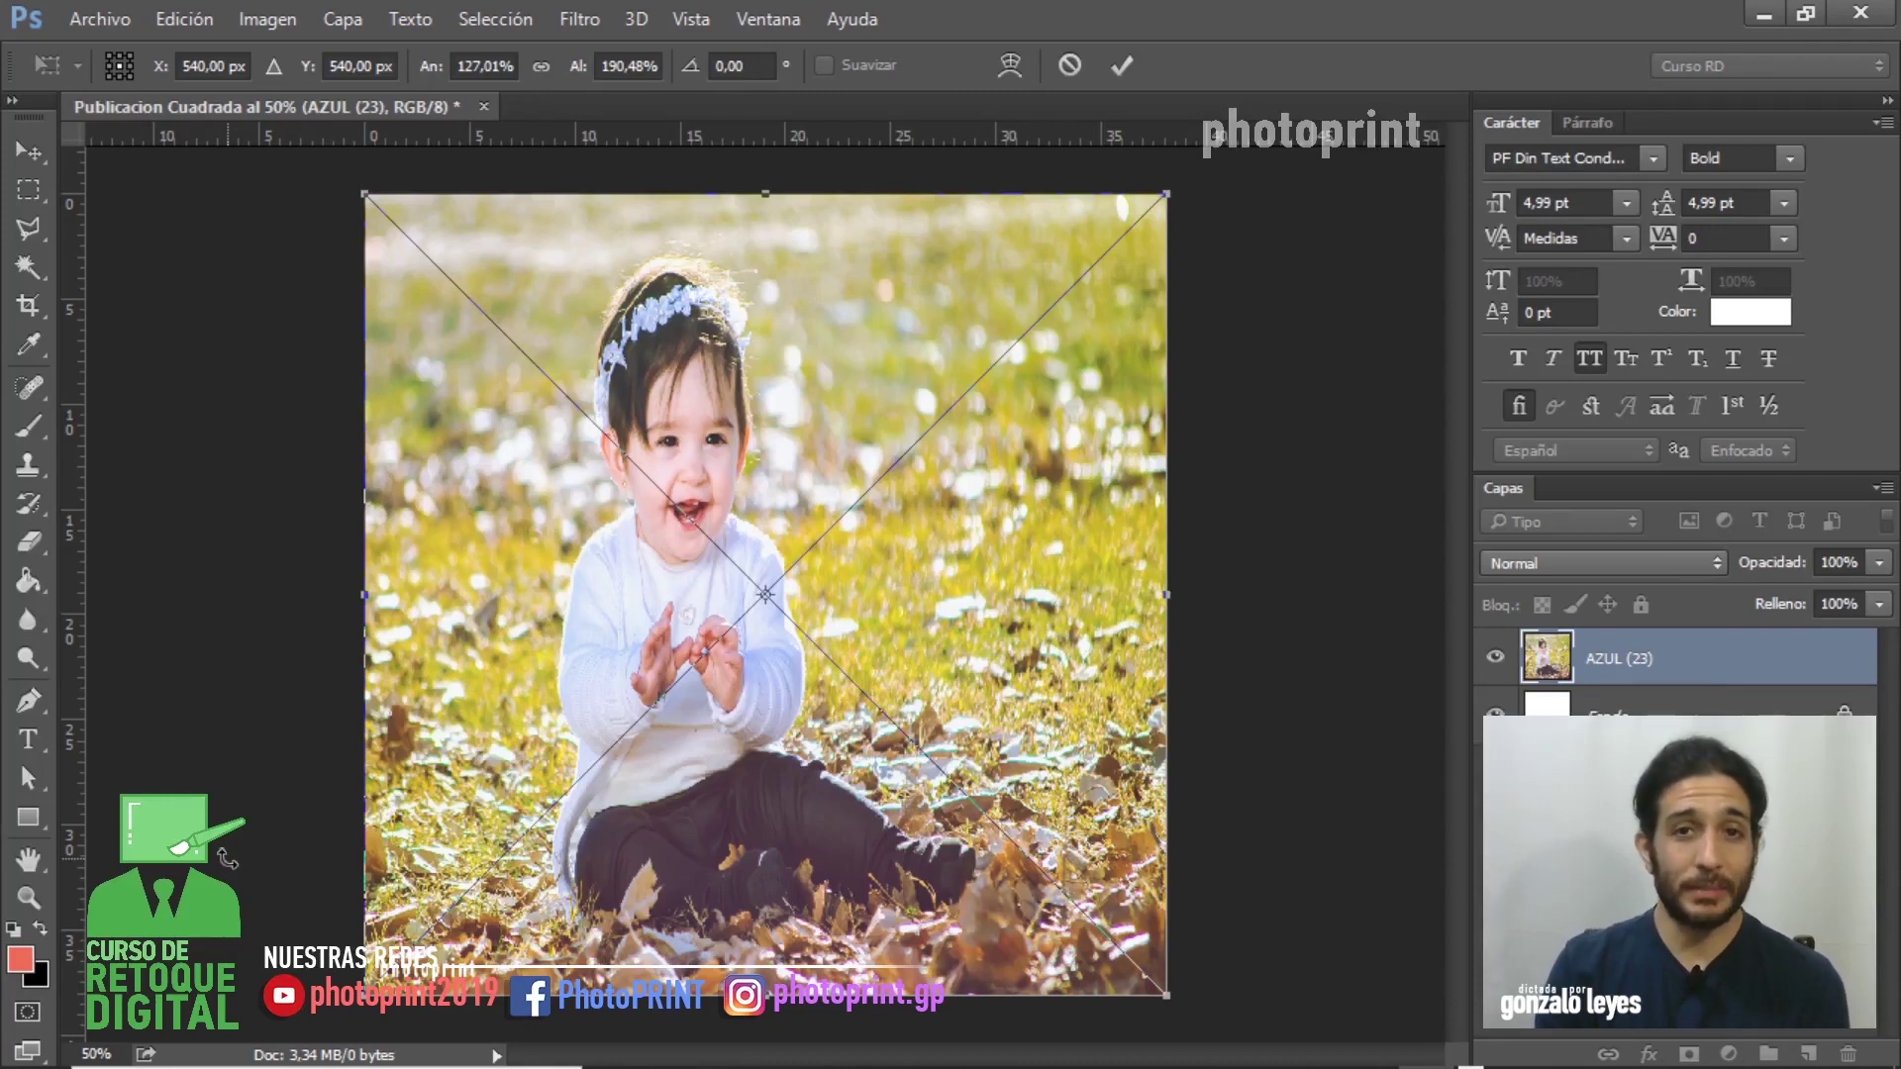
{"action": "key", "text": "Escape"}
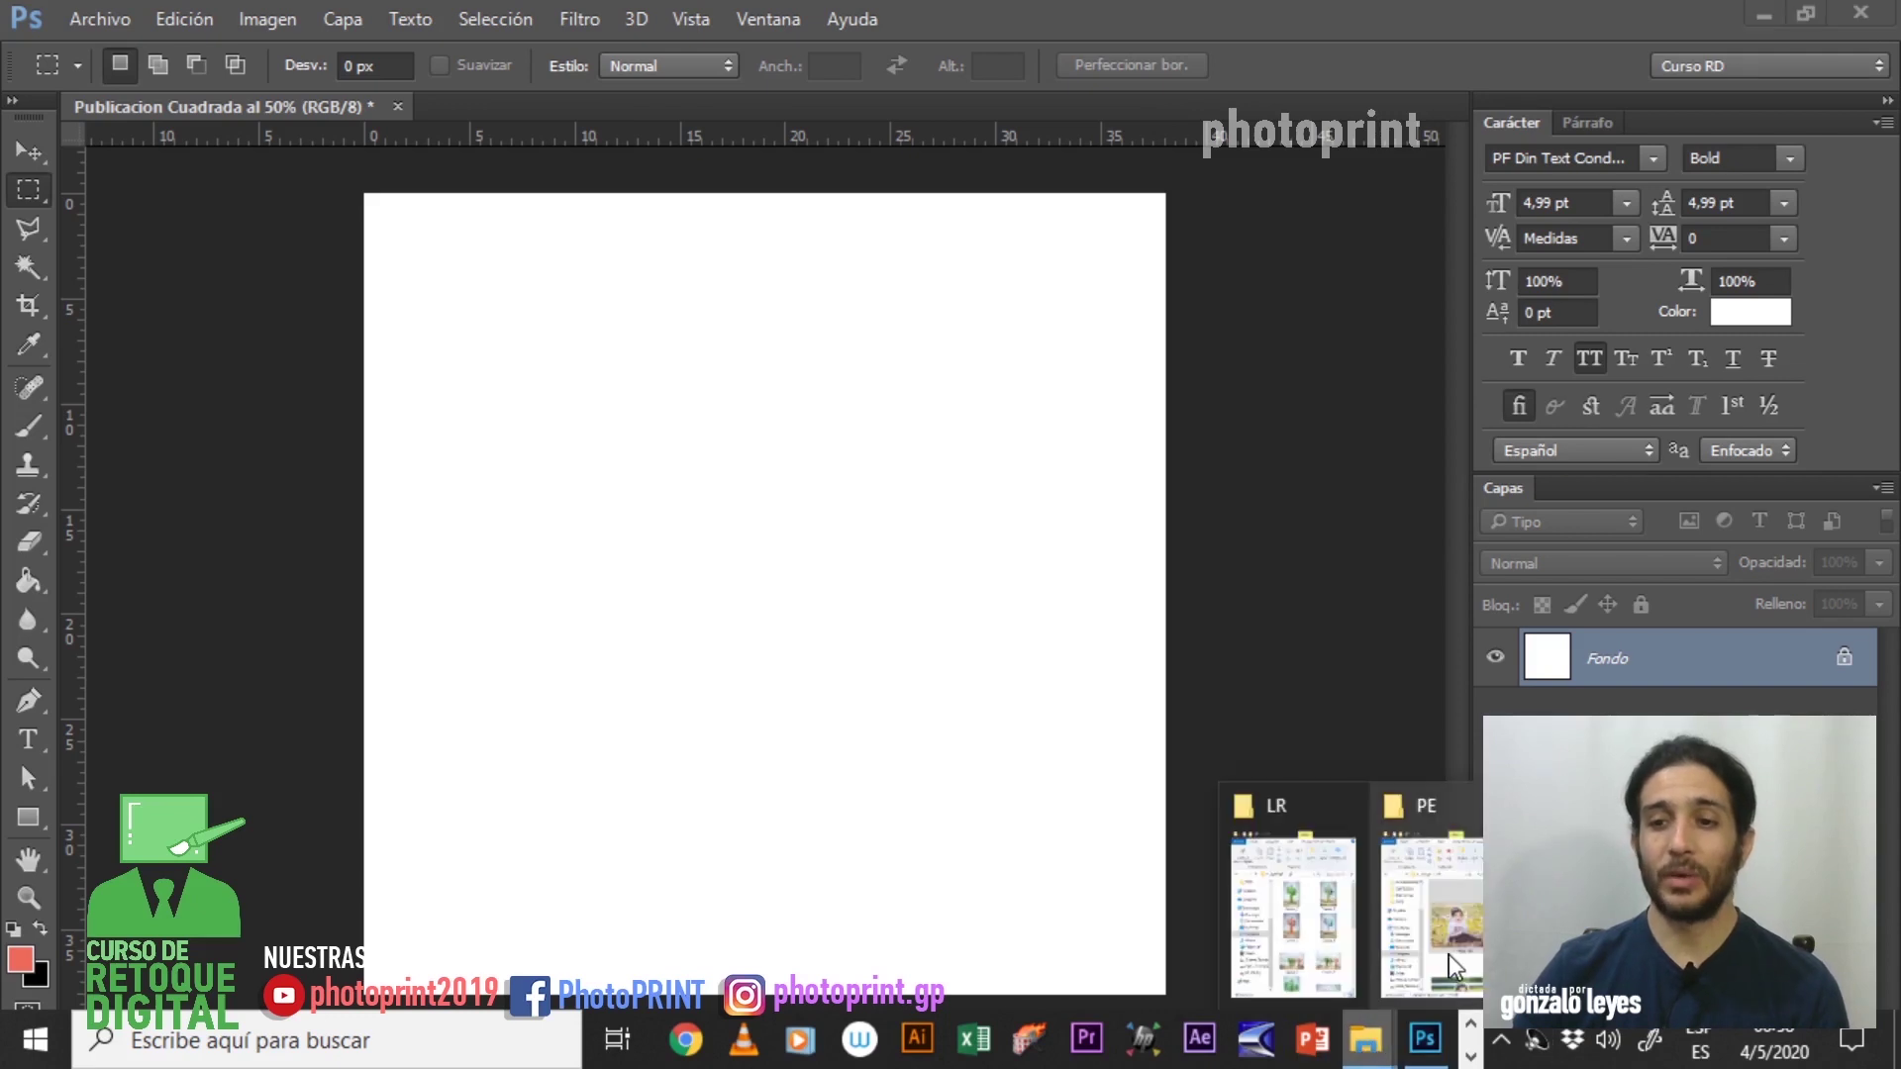
- Place the baby photo again, scale it proportionally to about 190% to cover the canvas, and commit
{"action": "mouse_move", "coordinate": [1364, 1039]}
{"action": "left_click", "coordinate": [1447, 954]}
{"action": "left_click_drag", "start_coordinate": [1720, 628], "coordinate": [789, 648]}
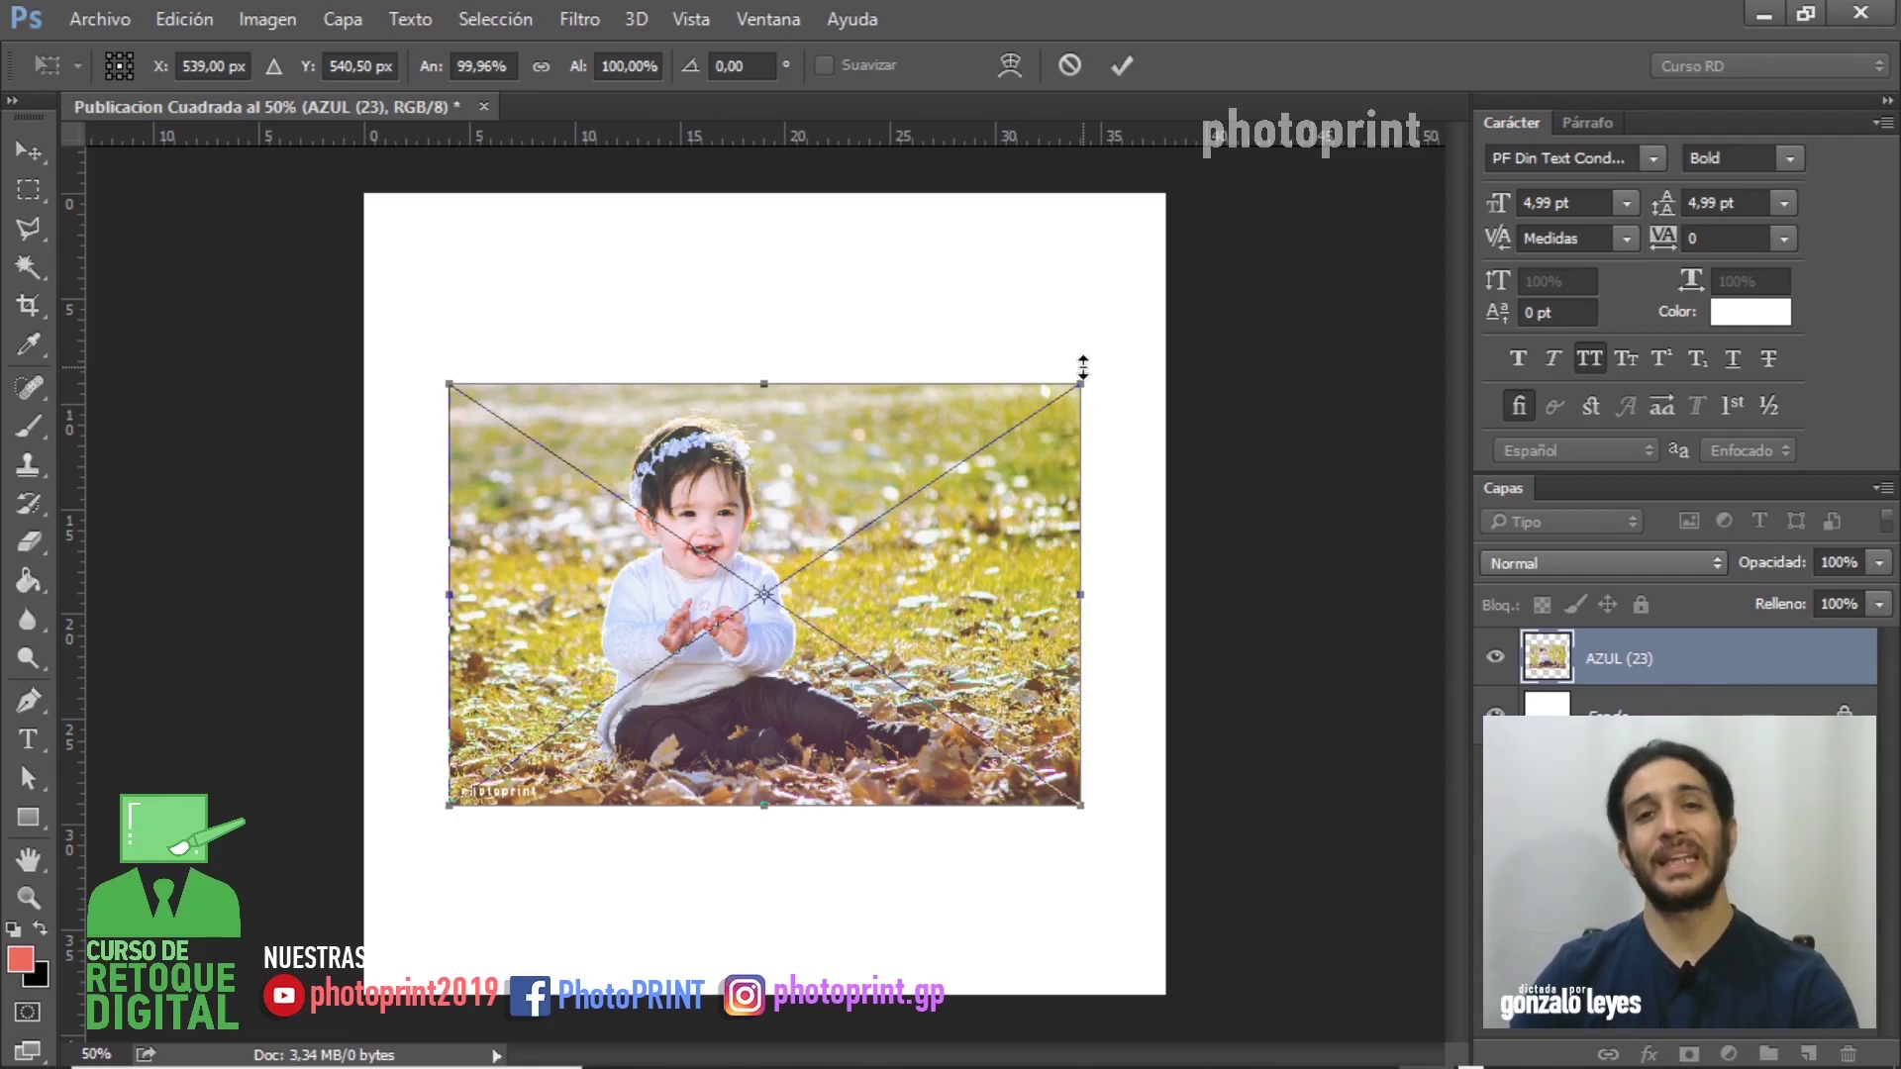
{"action": "key", "text": "shift"}
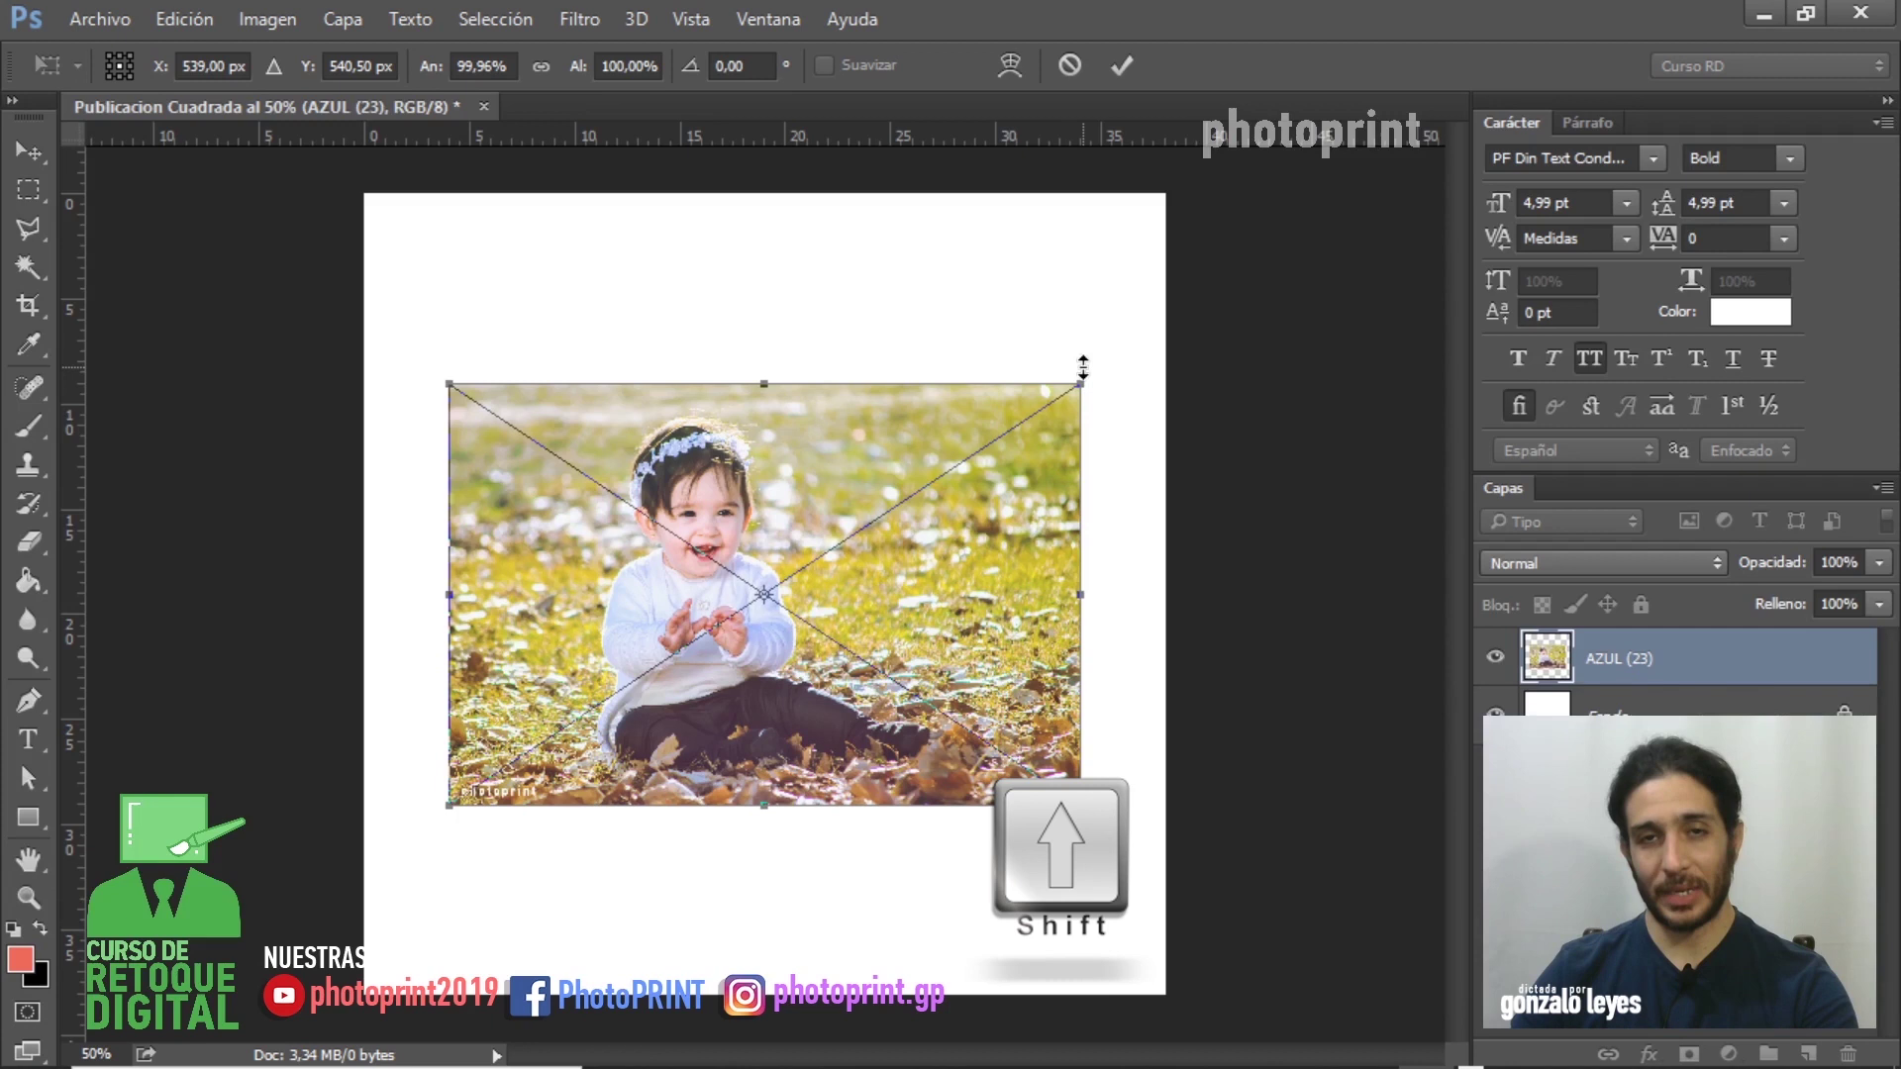
{"action": "mouse_move", "coordinate": [1071, 397]}
{"action": "left_mouse_down"}
{"action": "mouse_move", "coordinate": [1309, 163]}
{"action": "mouse_move", "coordinate": [959, 463]}
{"action": "left_mouse_up"}
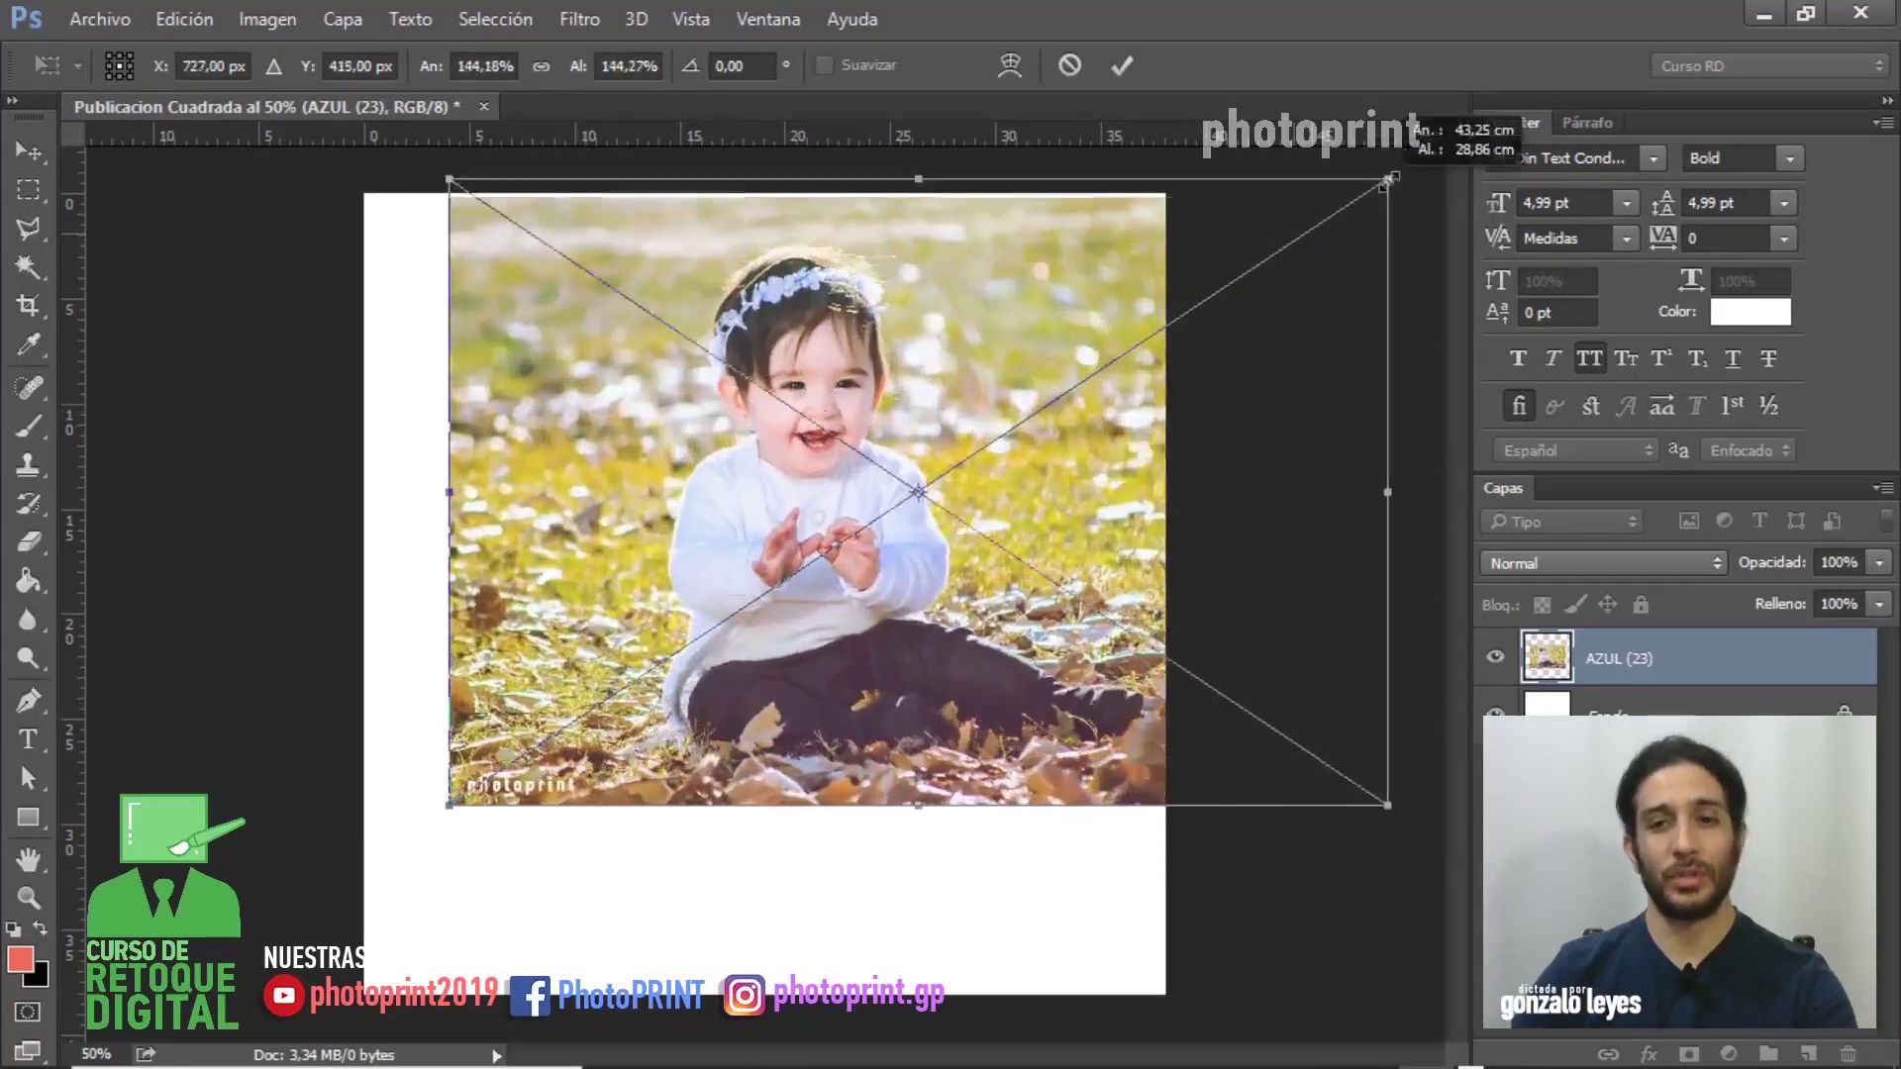
{"action": "mouse_move", "coordinate": [959, 463]}
{"action": "left_mouse_down"}
{"action": "mouse_move", "coordinate": [881, 504]}
{"action": "mouse_move", "coordinate": [1356, 190]}
{"action": "left_mouse_up"}
{"action": "mouse_move", "coordinate": [446, 812]}
{"action": "left_mouse_down"}
{"action": "mouse_move", "coordinate": [210, 1051]}
{"action": "mouse_move", "coordinate": [223, 1035]}
{"action": "left_mouse_up"}
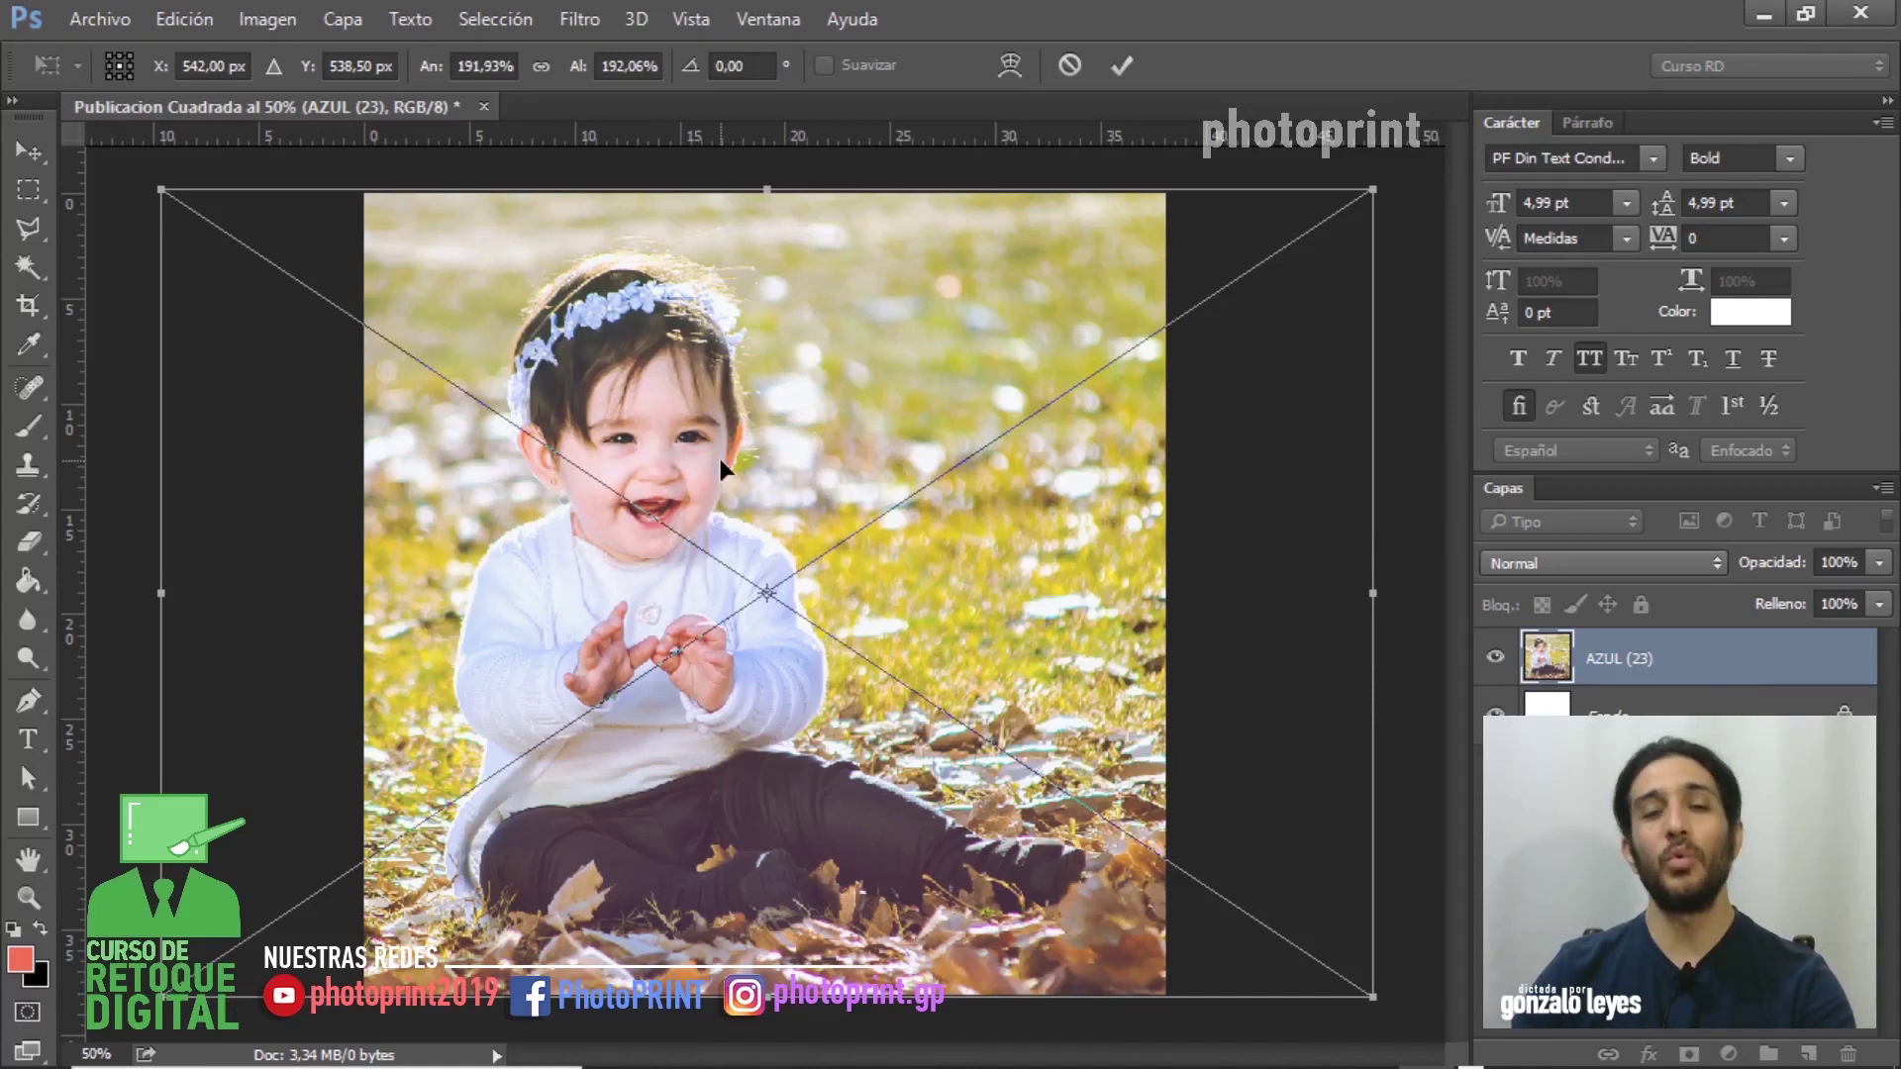
{"action": "mouse_move", "coordinate": [727, 453]}
{"action": "left_mouse_down"}
{"action": "mouse_move", "coordinate": [818, 450]}
{"action": "mouse_move", "coordinate": [768, 461]}
{"action": "left_mouse_up"}
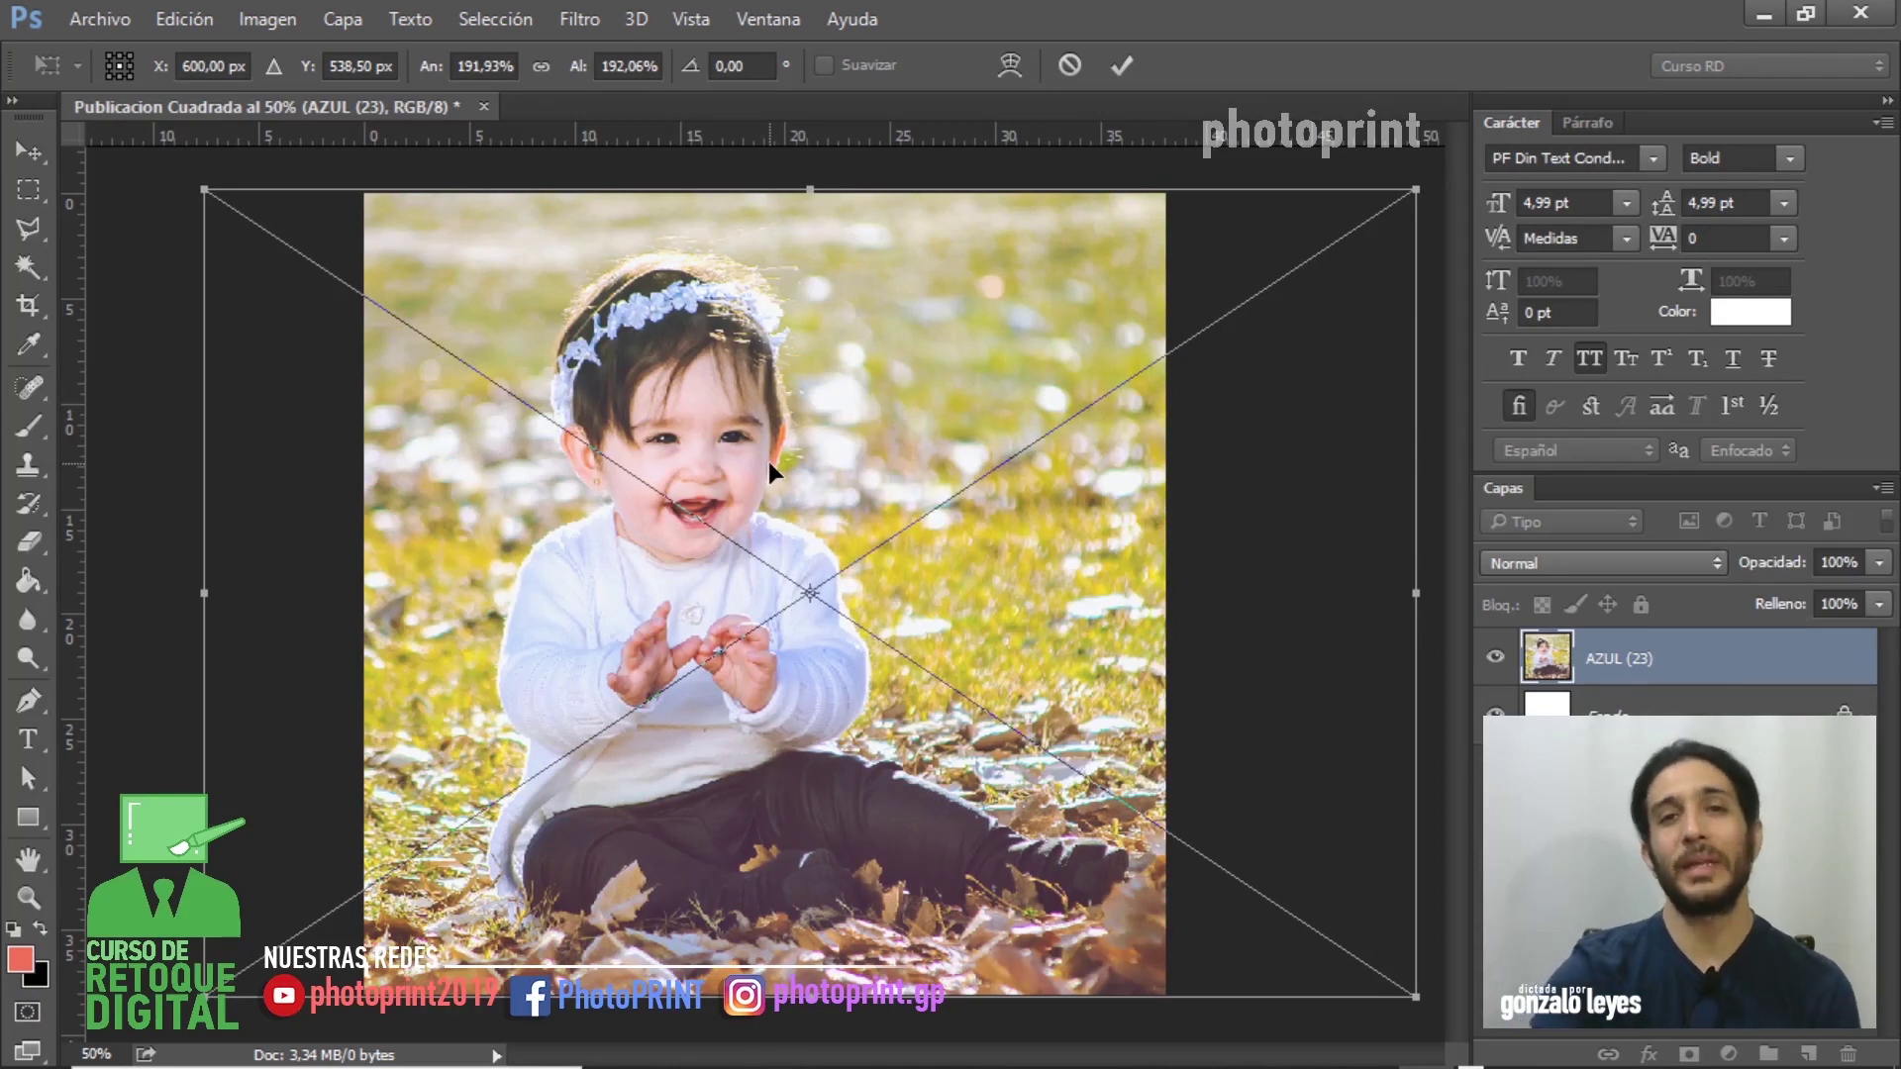
{"action": "key", "text": "Return"}
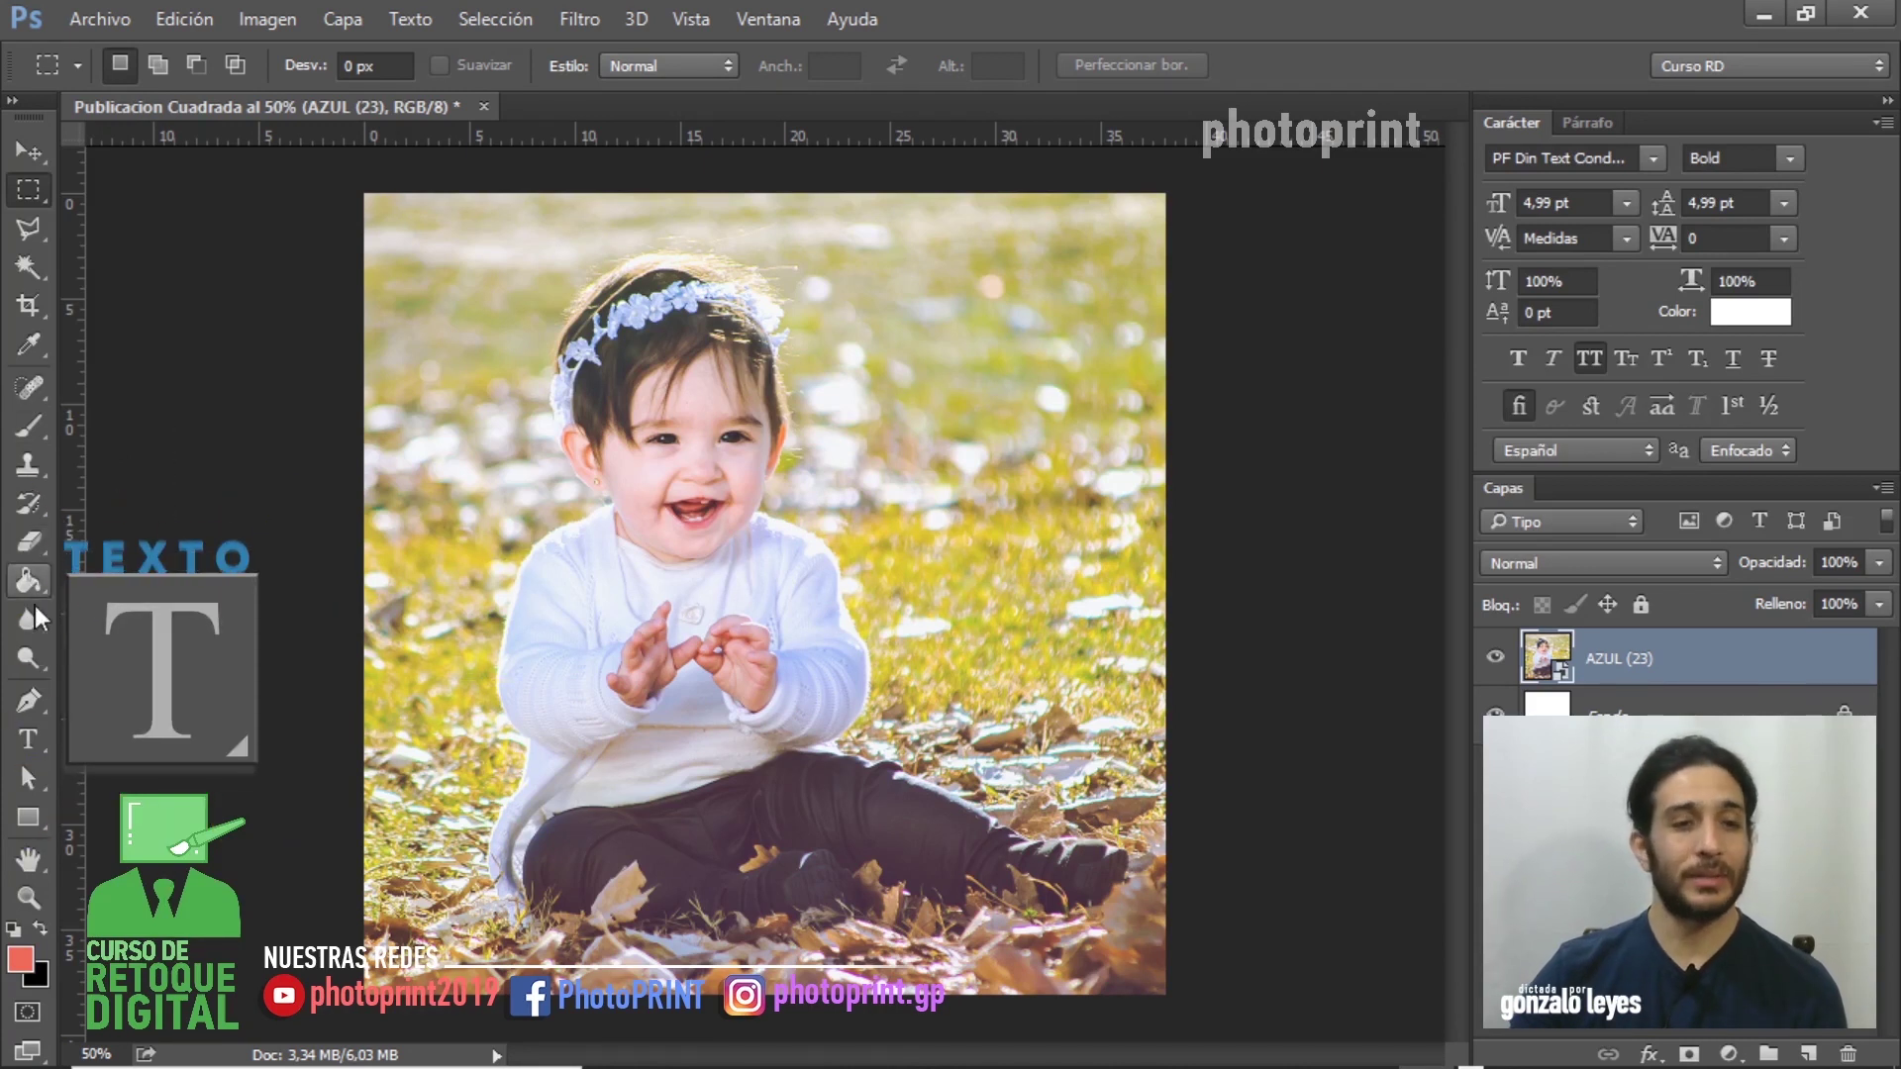
- Add a horizontal text layer reading 'Azul' on the photo and commit it
{"action": "left_click", "coordinate": [31, 735]}
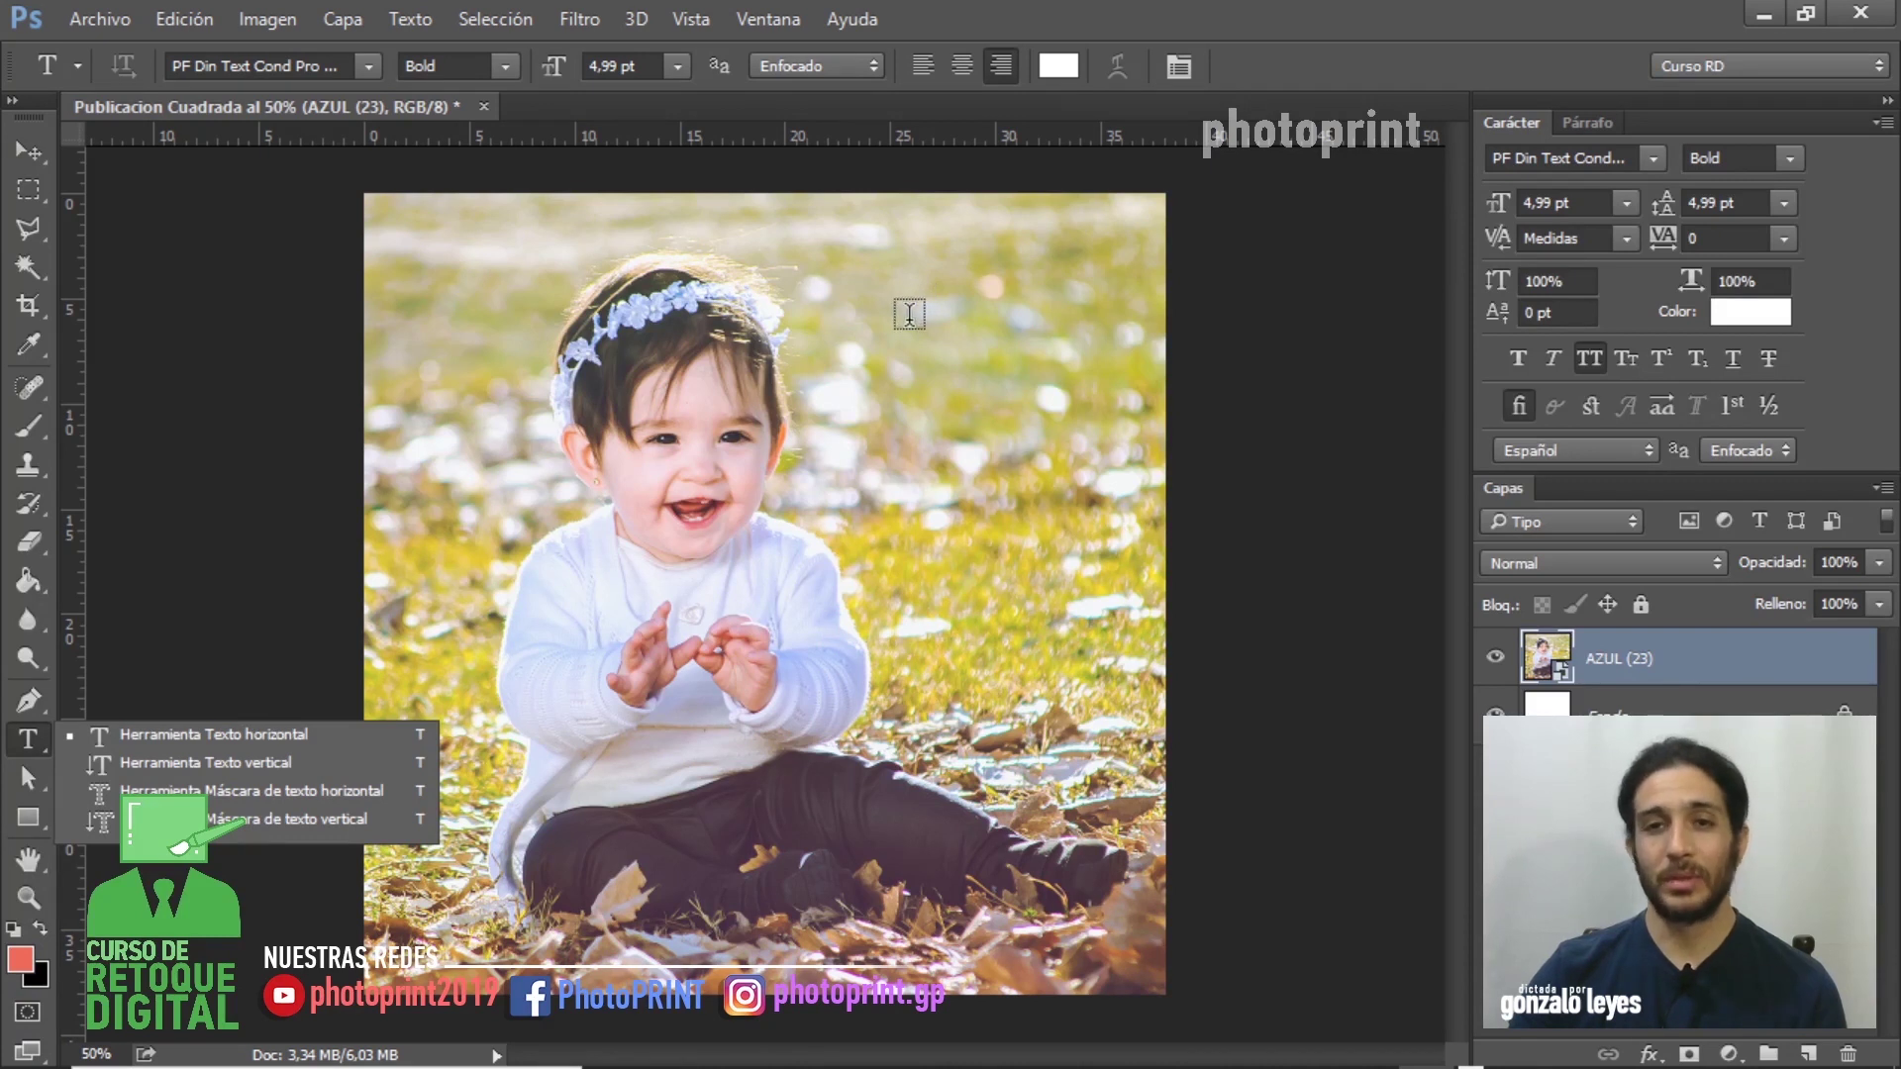
{"action": "left_click", "coordinate": [902, 314]}
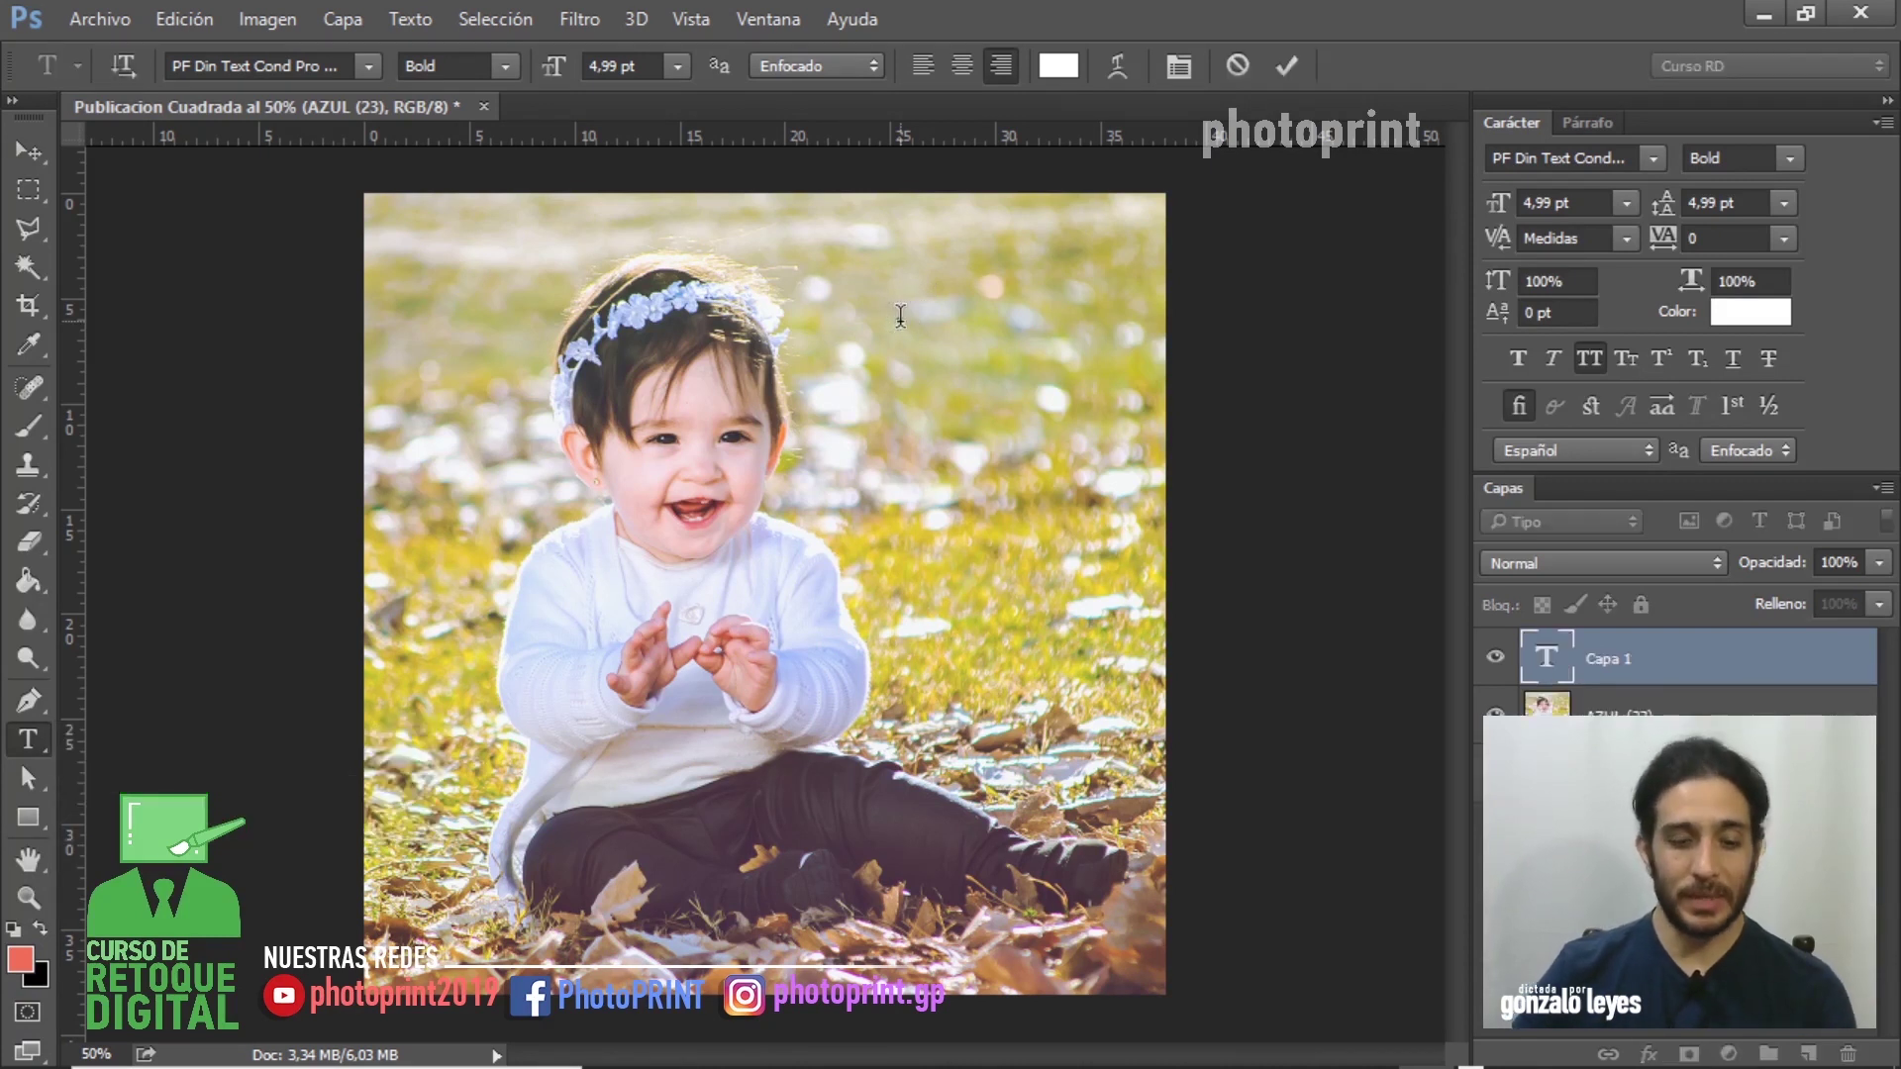
{"action": "left_click", "coordinate": [30, 151]}
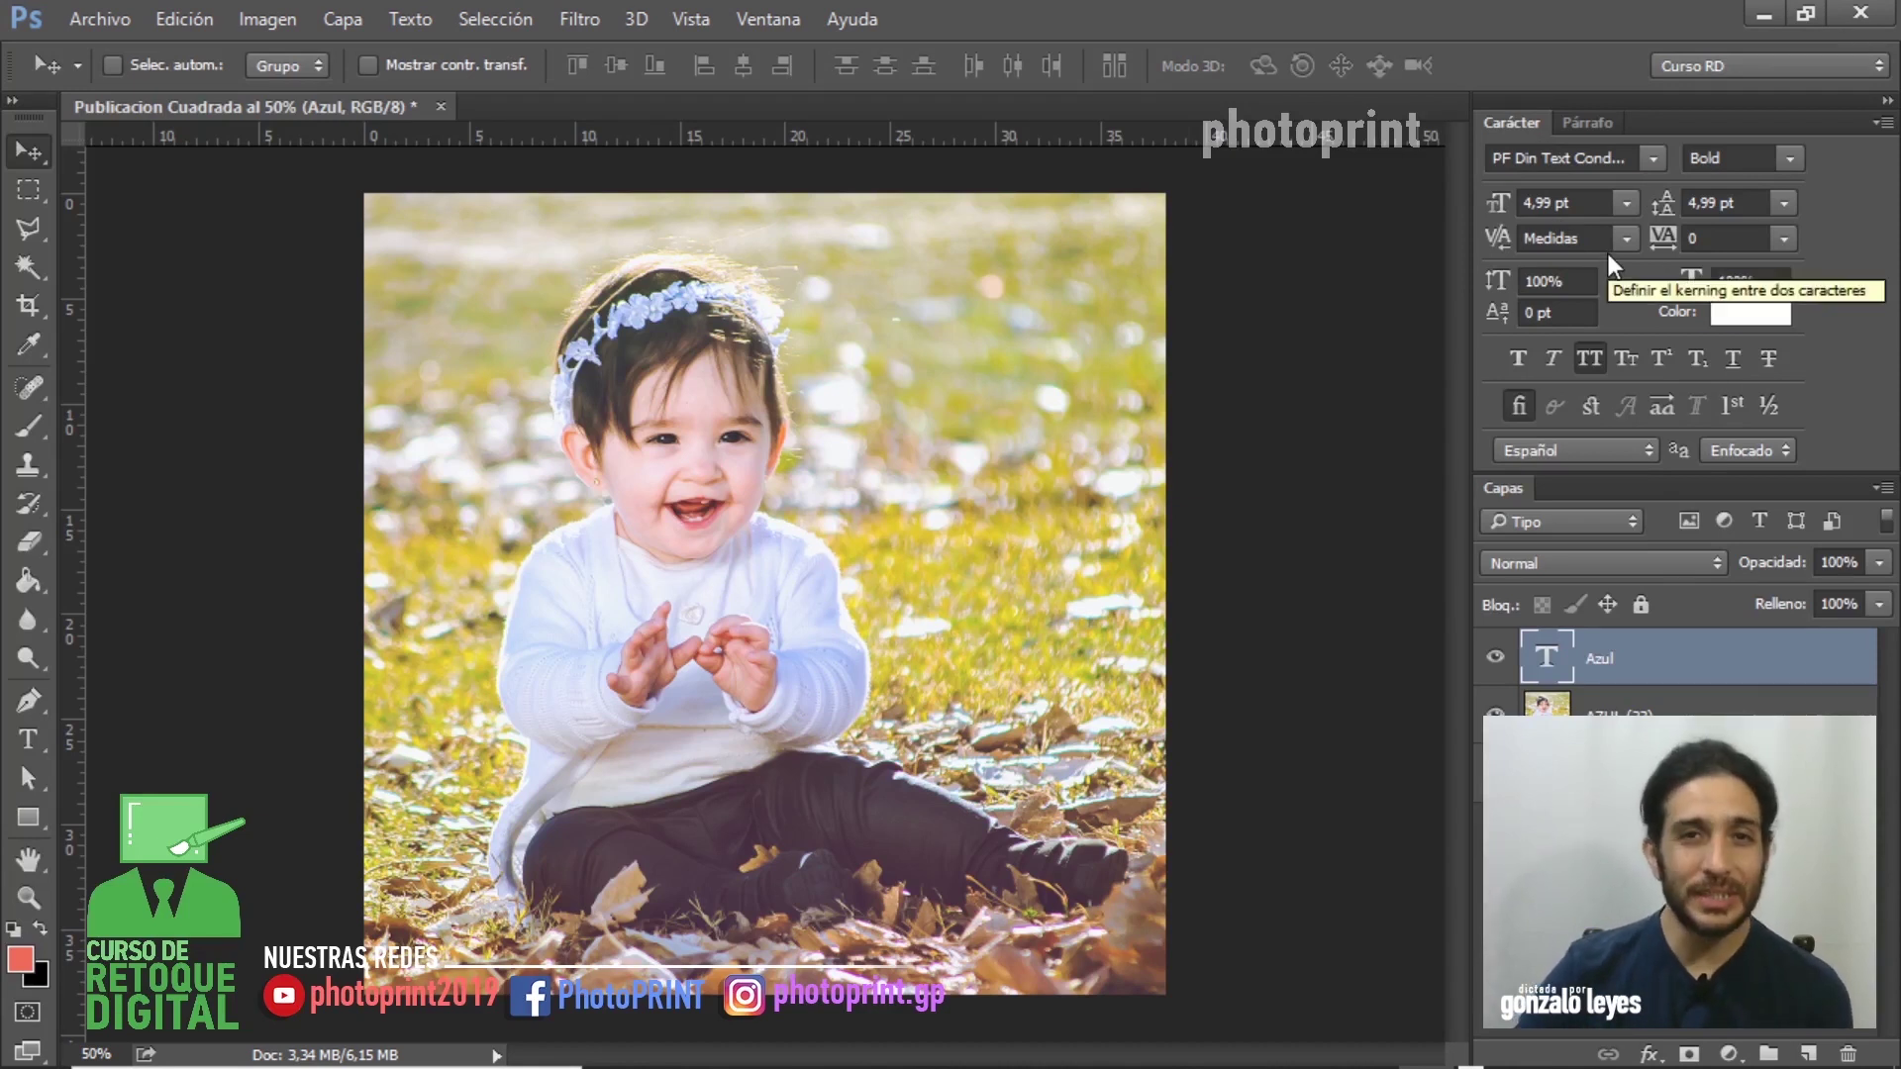
- Enlarge the Azul text to 50 then 100 pt and shift it right
{"action": "left_click", "coordinate": [1587, 202]}
{"action": "left_click_drag", "start_coordinate": [1582, 202], "coordinate": [1525, 202]}
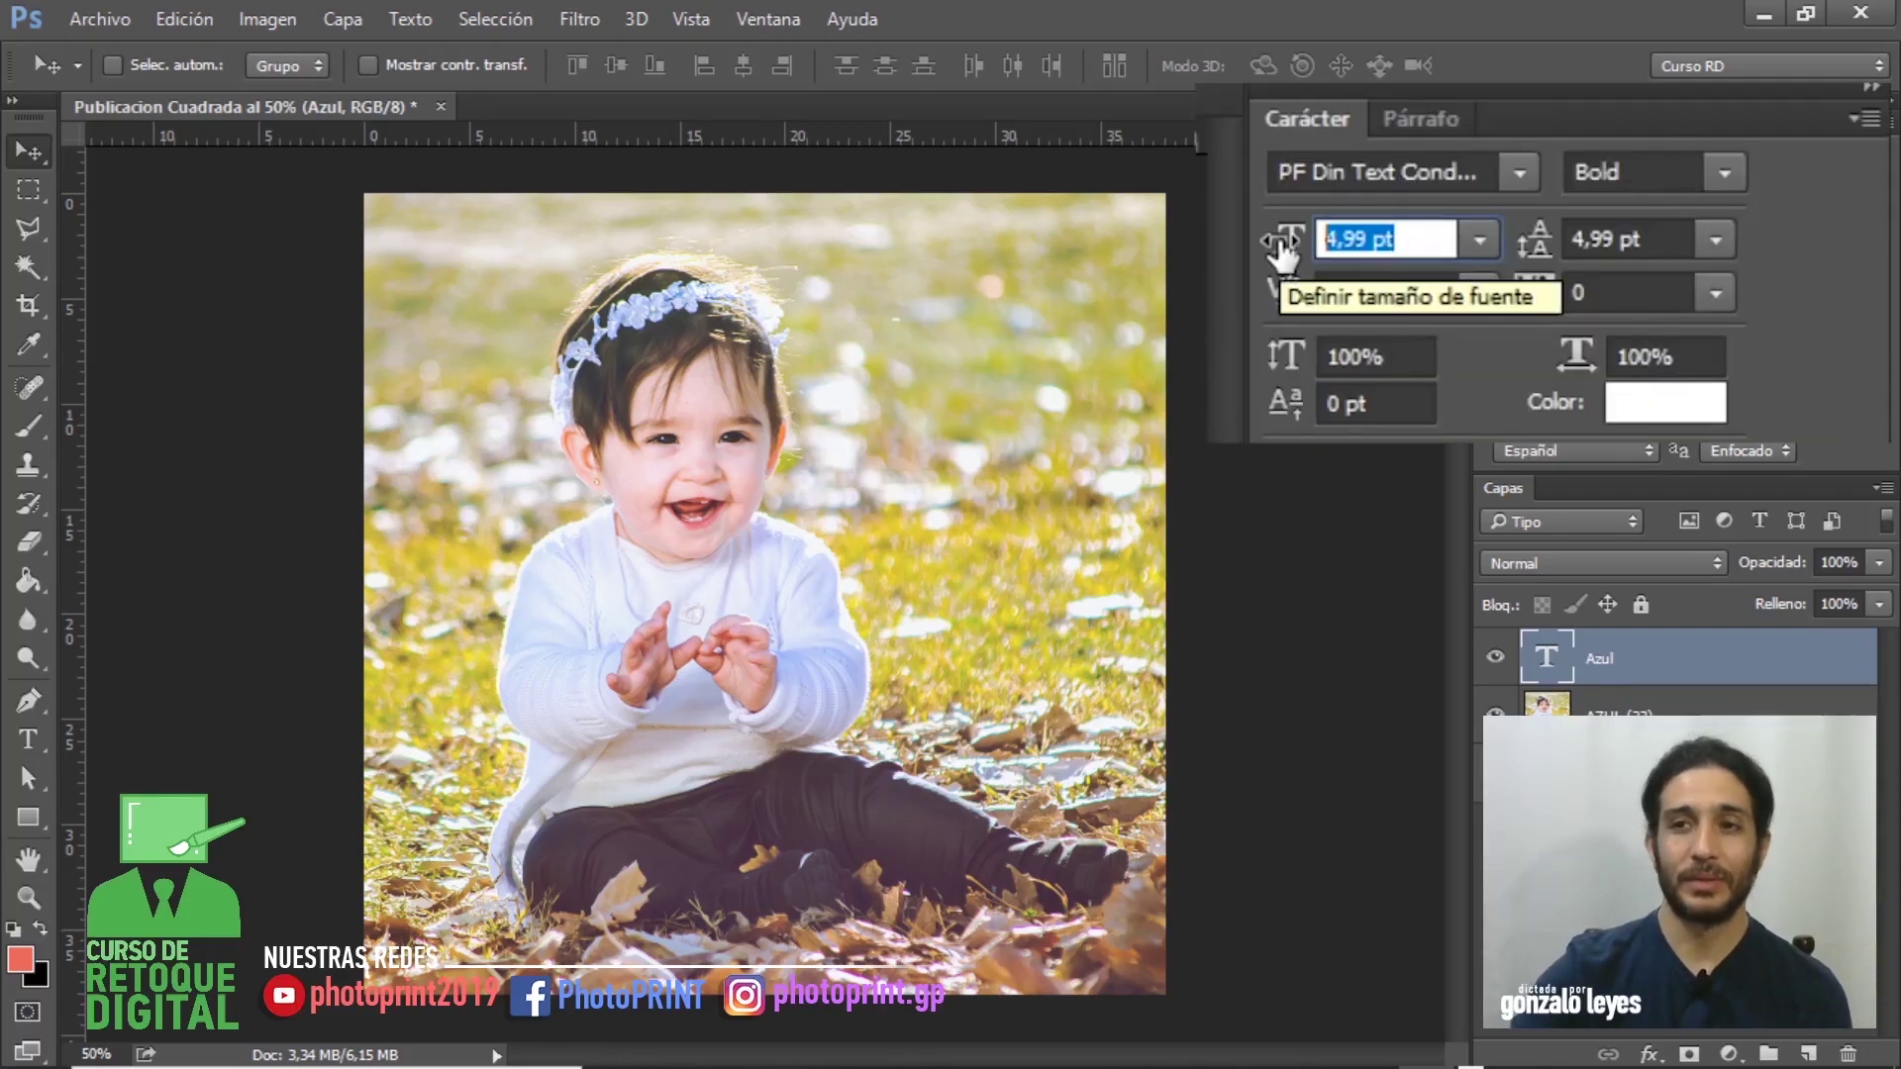
{"action": "type", "text": "50"}
{"action": "key", "text": "Return"}
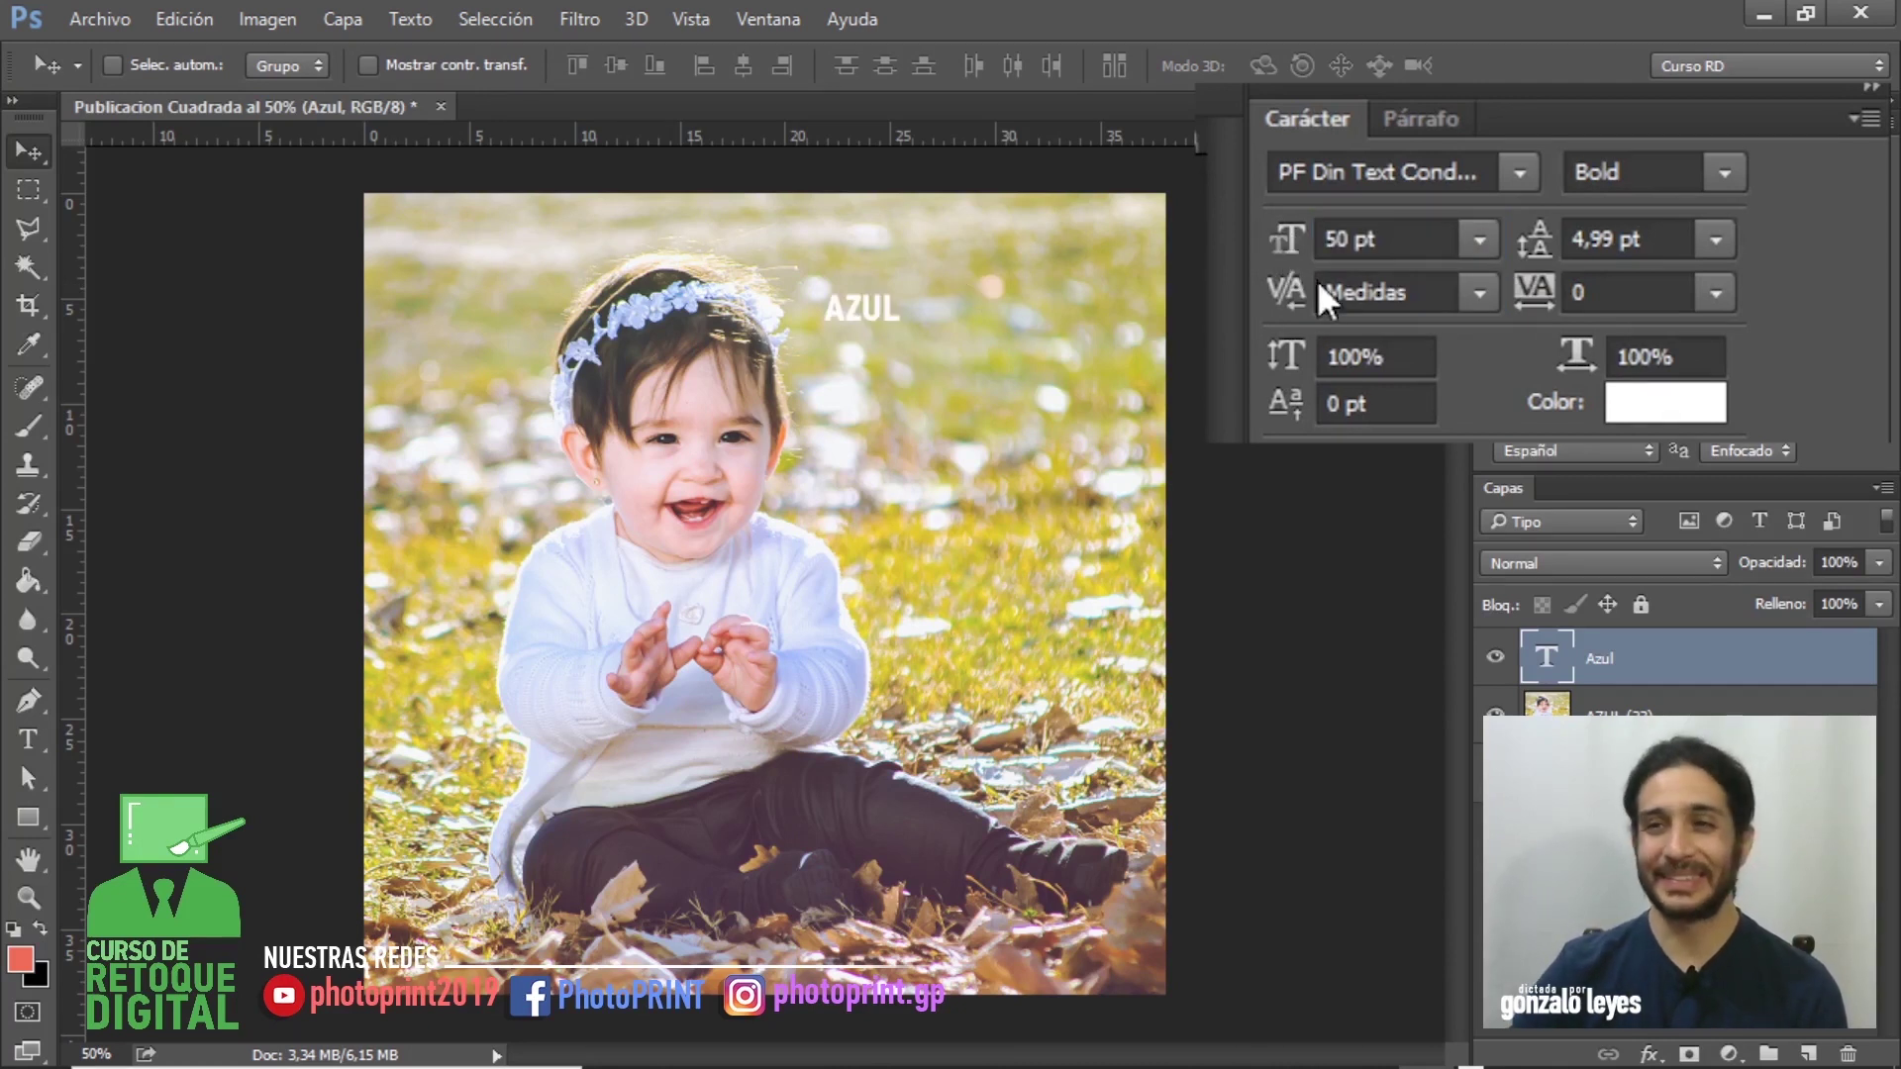
{"action": "left_click", "coordinate": [1396, 239]}
{"action": "type", "text": "100"}
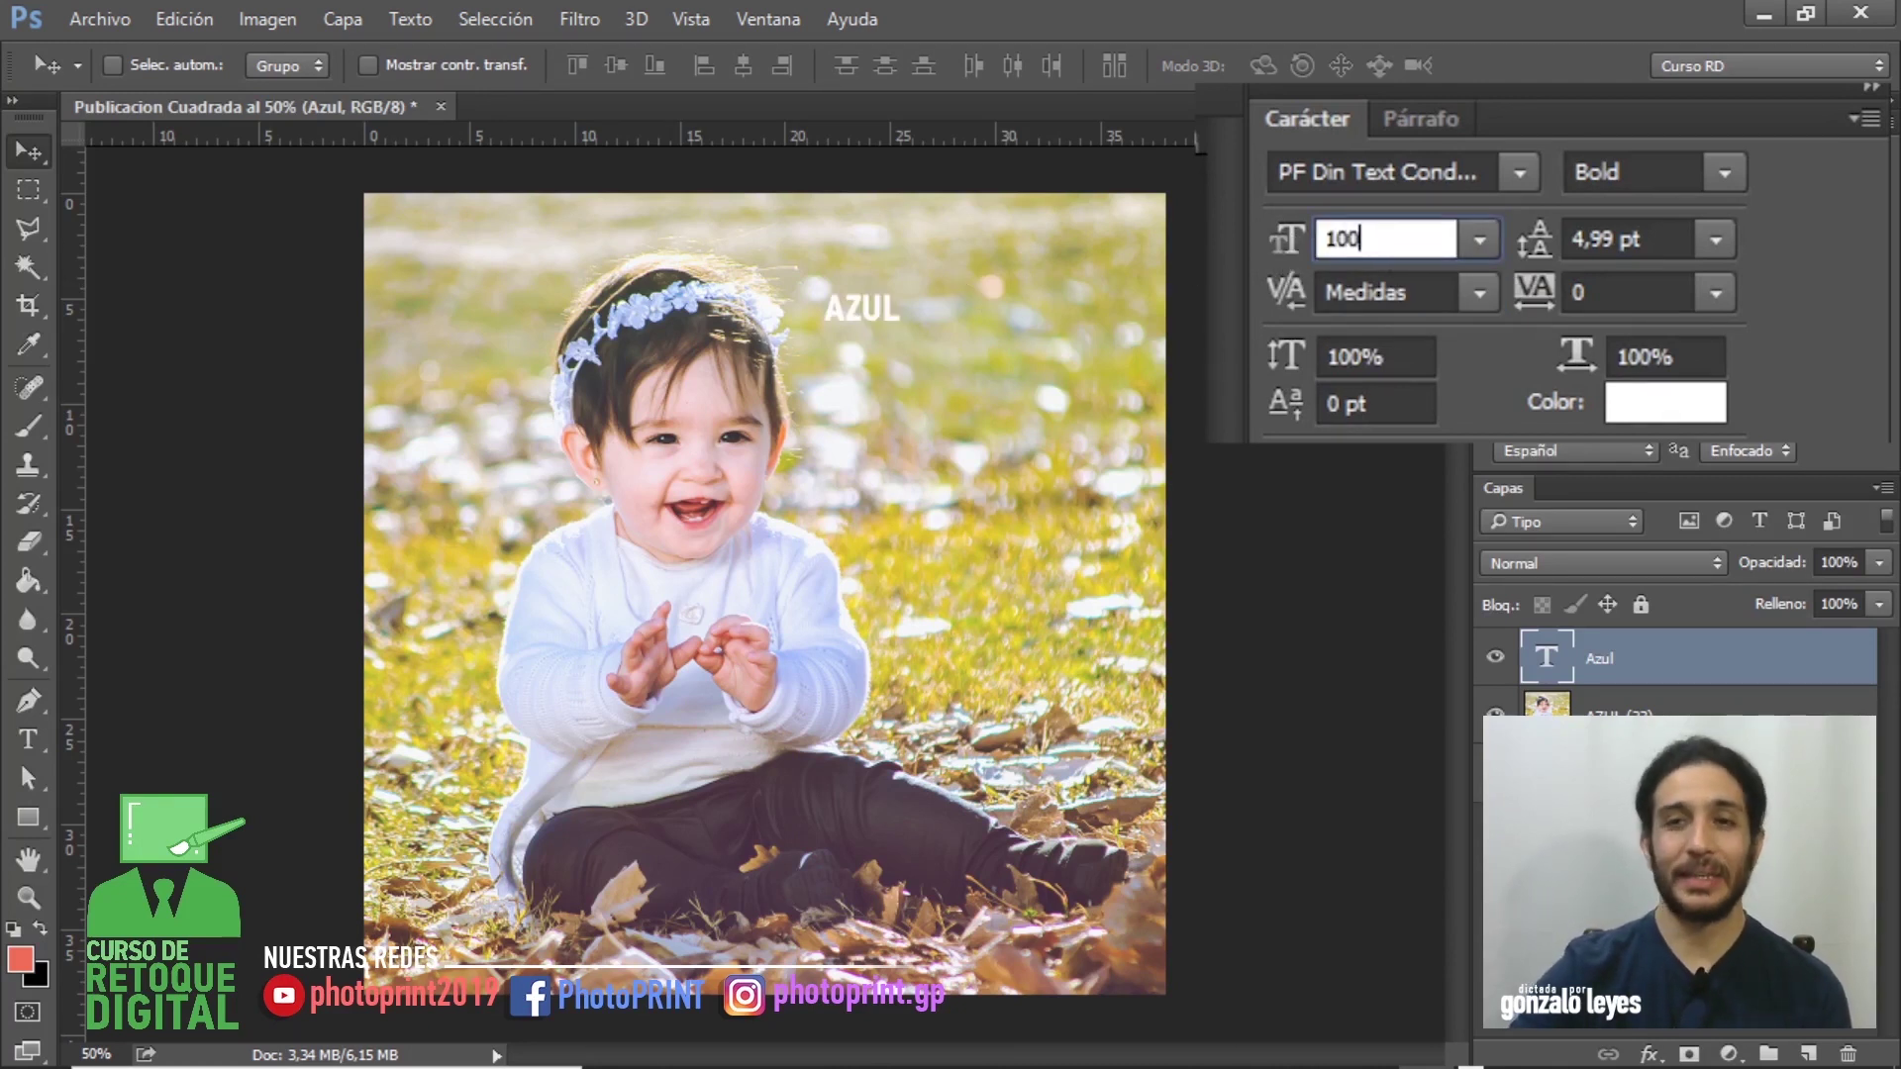
{"action": "key", "text": "Return"}
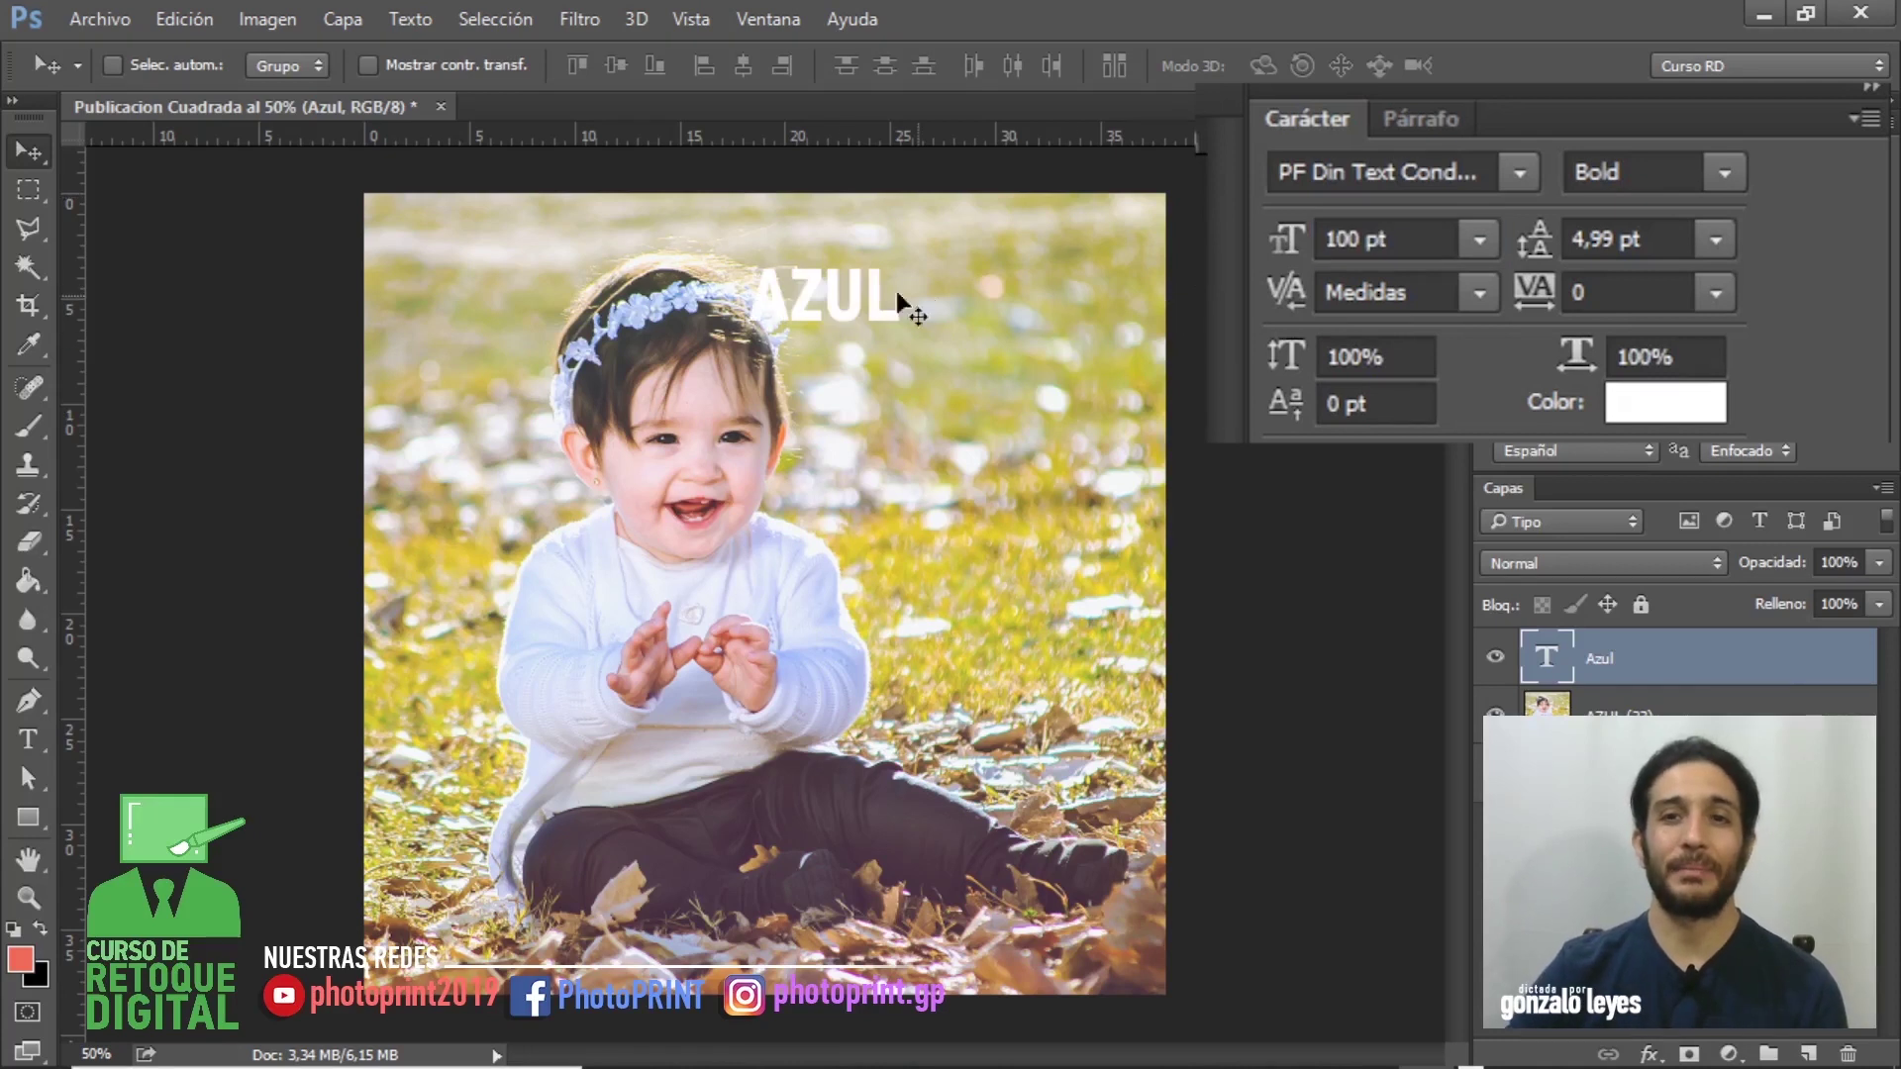
{"action": "left_click_drag", "start_coordinate": [897, 297], "coordinate": [1046, 305]}
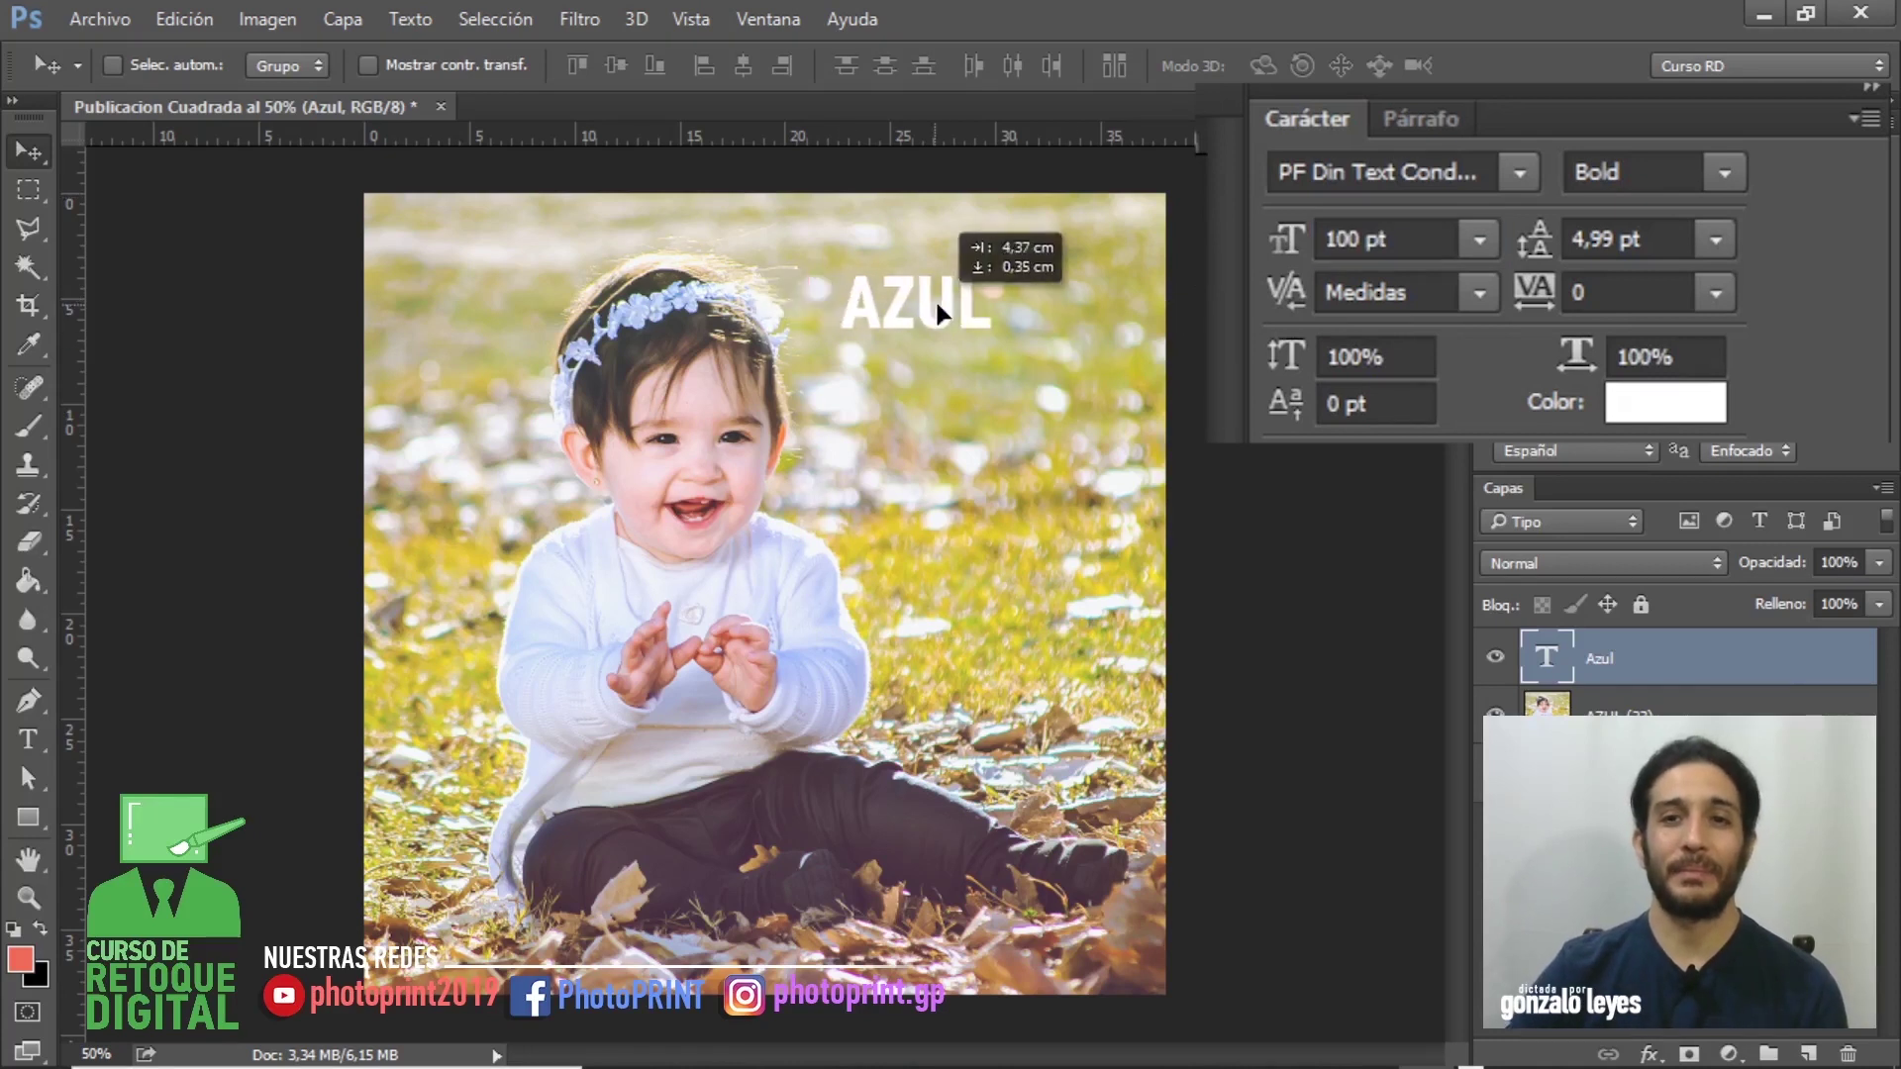
- Raise the Azul font size to 200 pt and nudge it into the upper right
{"action": "left_click", "coordinate": [1437, 239]}
{"action": "left_click", "coordinate": [1287, 239]}
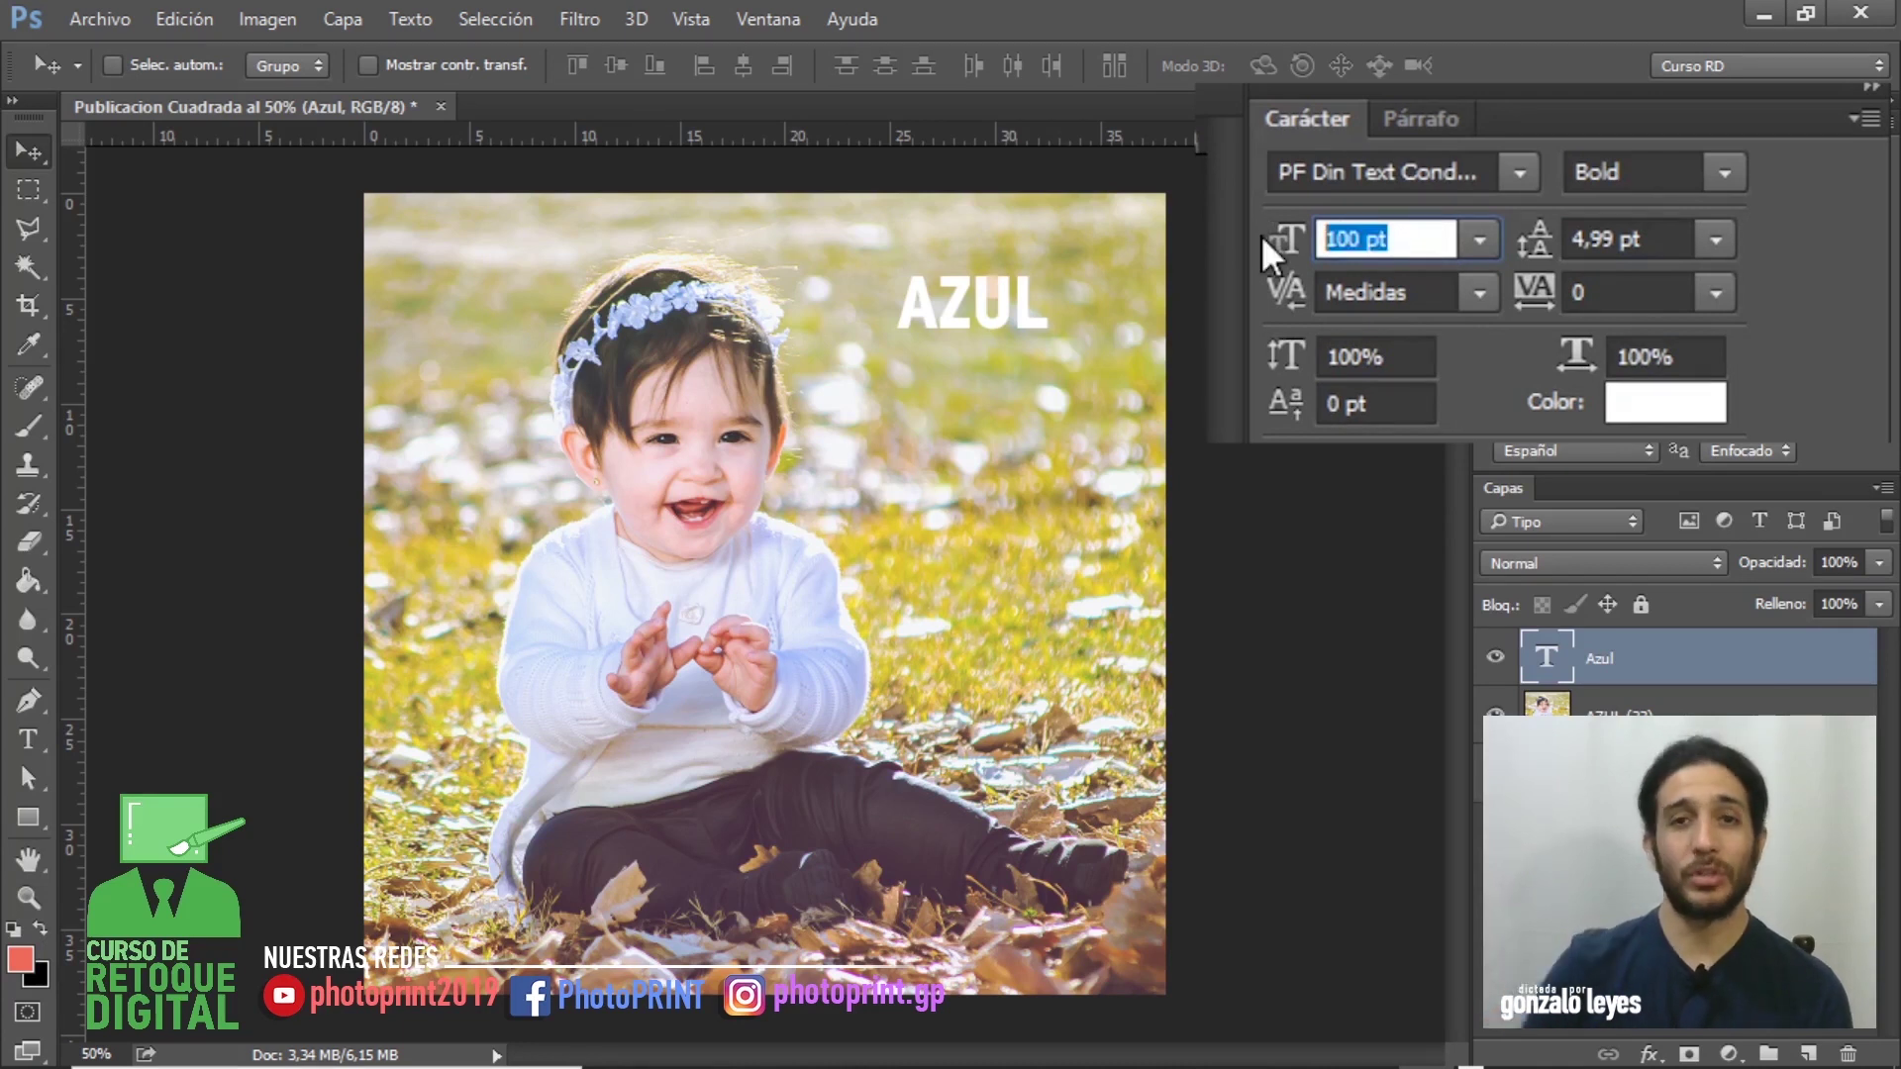
{"action": "type", "text": "200"}
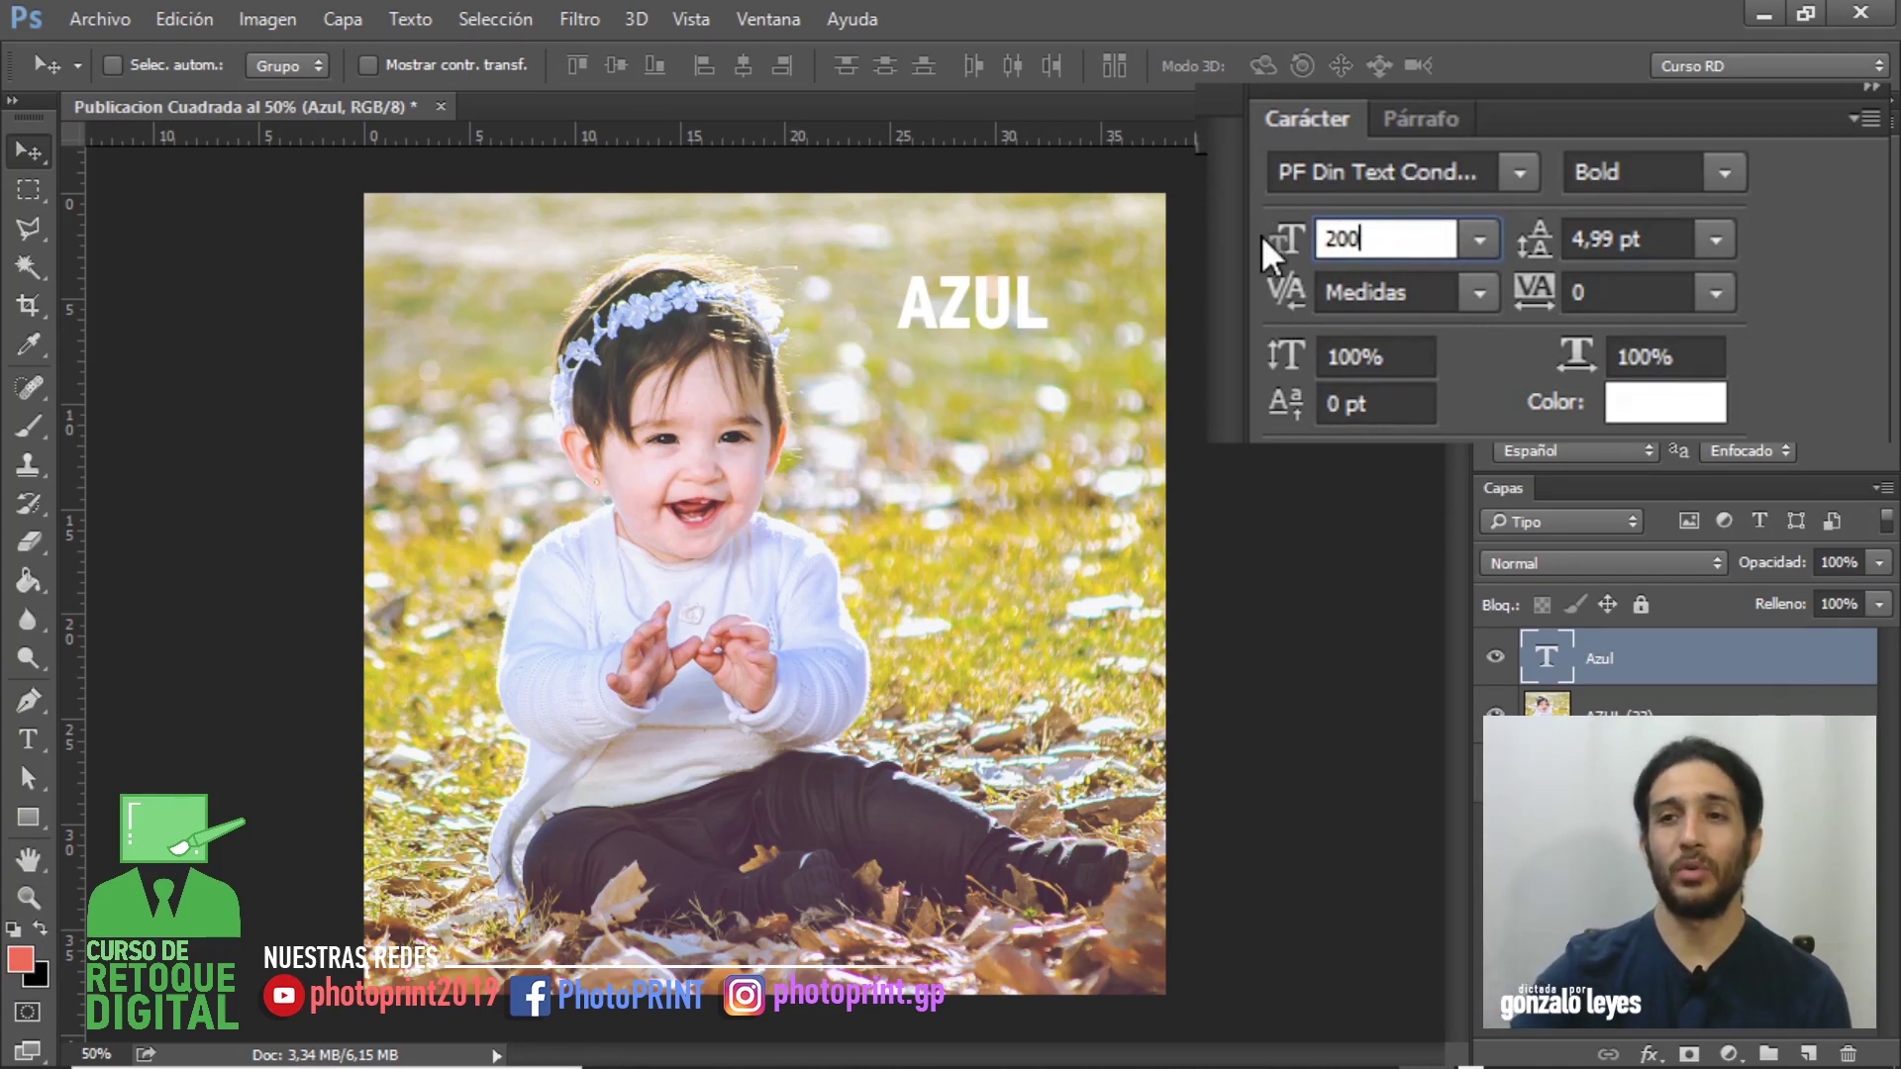
{"action": "key", "text": "Return"}
{"action": "left_click", "coordinate": [1035, 321]}
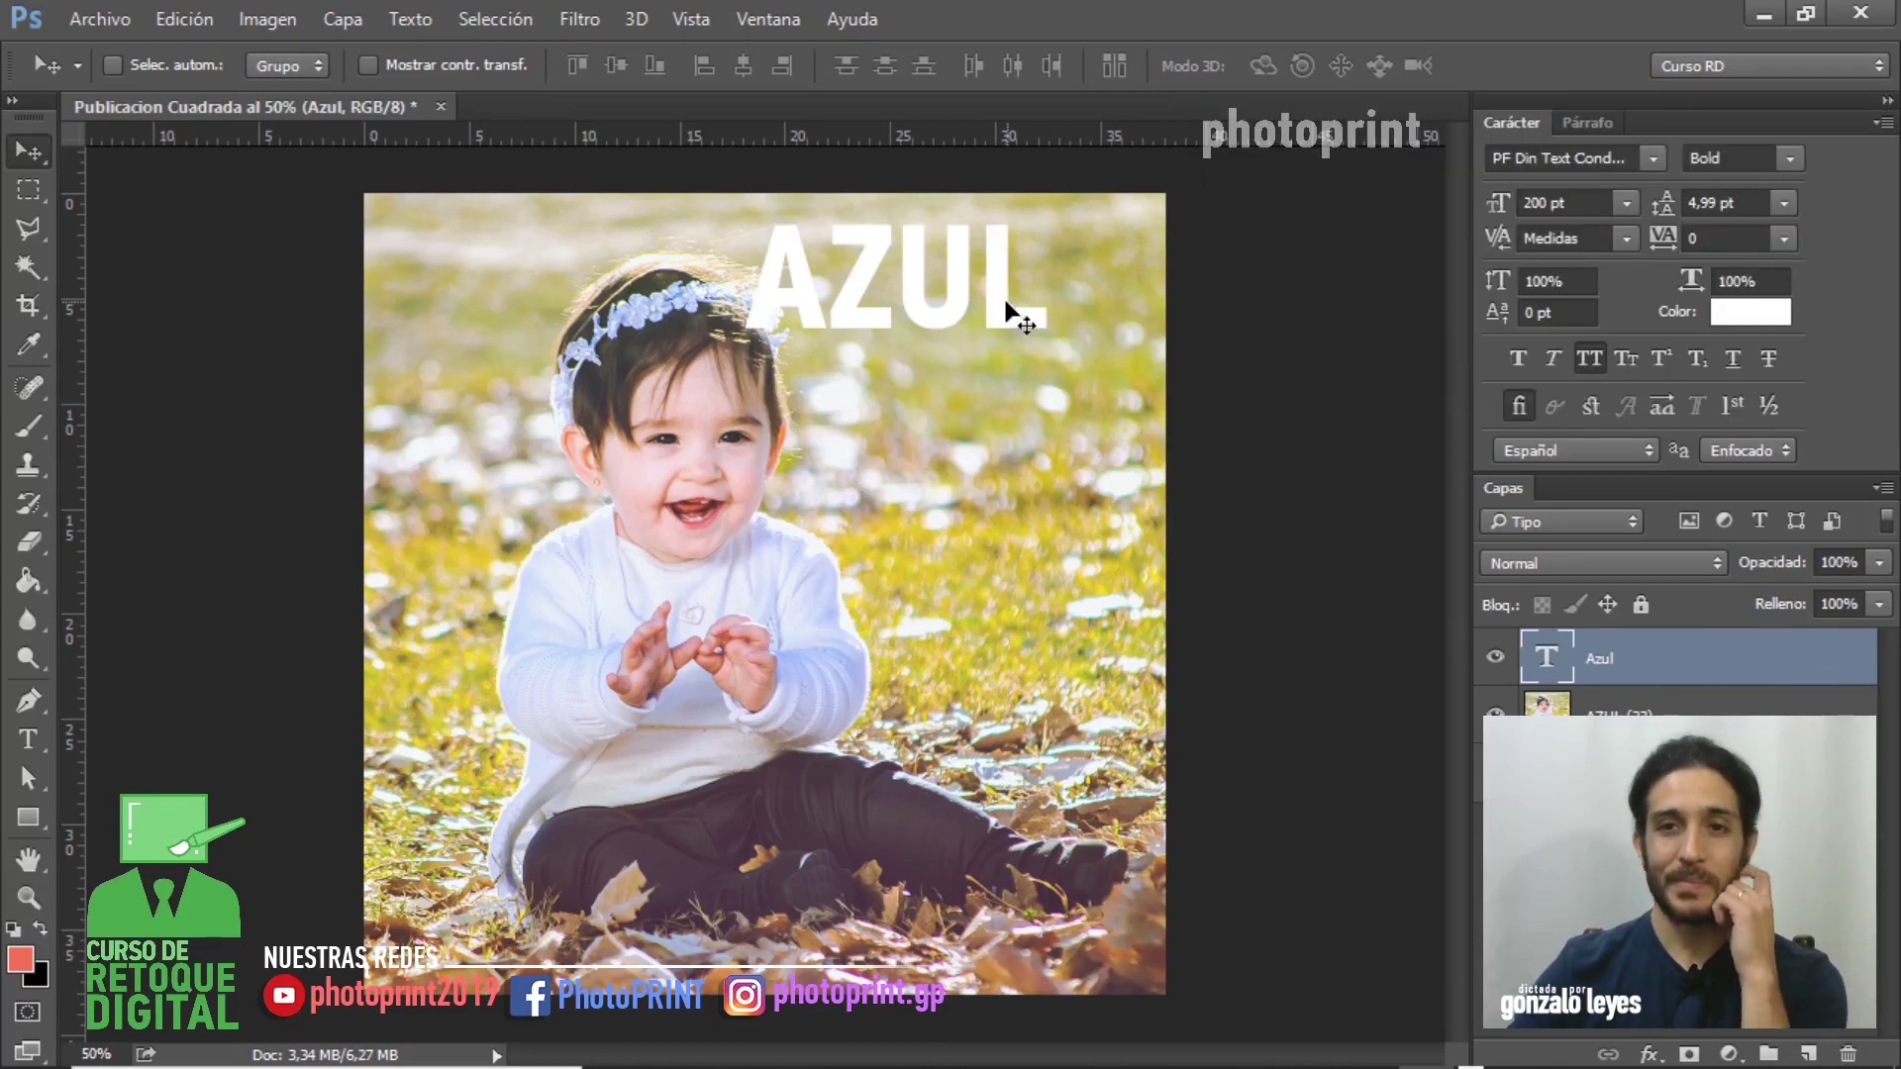
{"action": "mouse_move", "coordinate": [1009, 305]}
{"action": "left_mouse_down"}
{"action": "mouse_move", "coordinate": [1101, 300]}
{"action": "mouse_move", "coordinate": [1079, 315]}
{"action": "mouse_move", "coordinate": [994, 265]}
{"action": "left_mouse_up"}
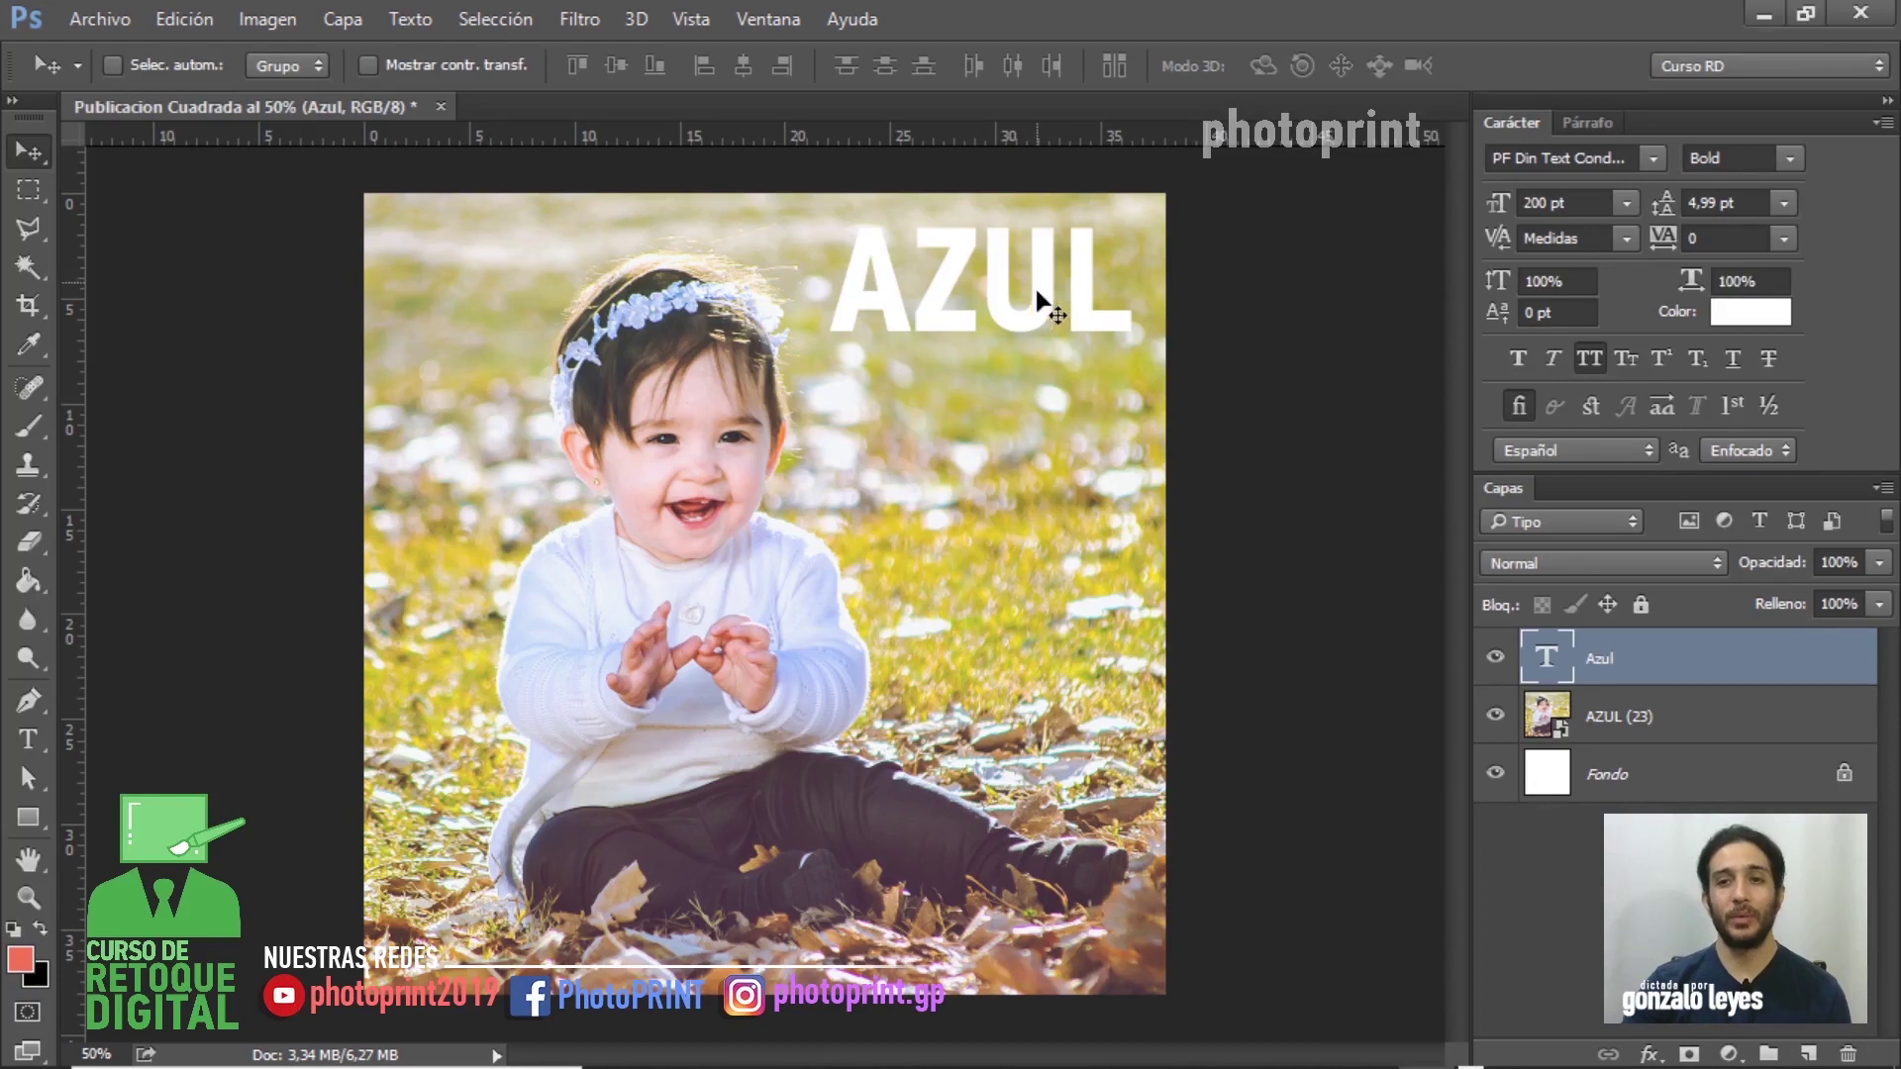
- Drag the AZUL text down so it sits level with the baby's face
{"action": "mouse_move", "coordinate": [1044, 277]}
{"action": "left_mouse_down"}
{"action": "mouse_move", "coordinate": [1053, 518]}
{"action": "mouse_move", "coordinate": [1055, 435]}
{"action": "left_mouse_up"}
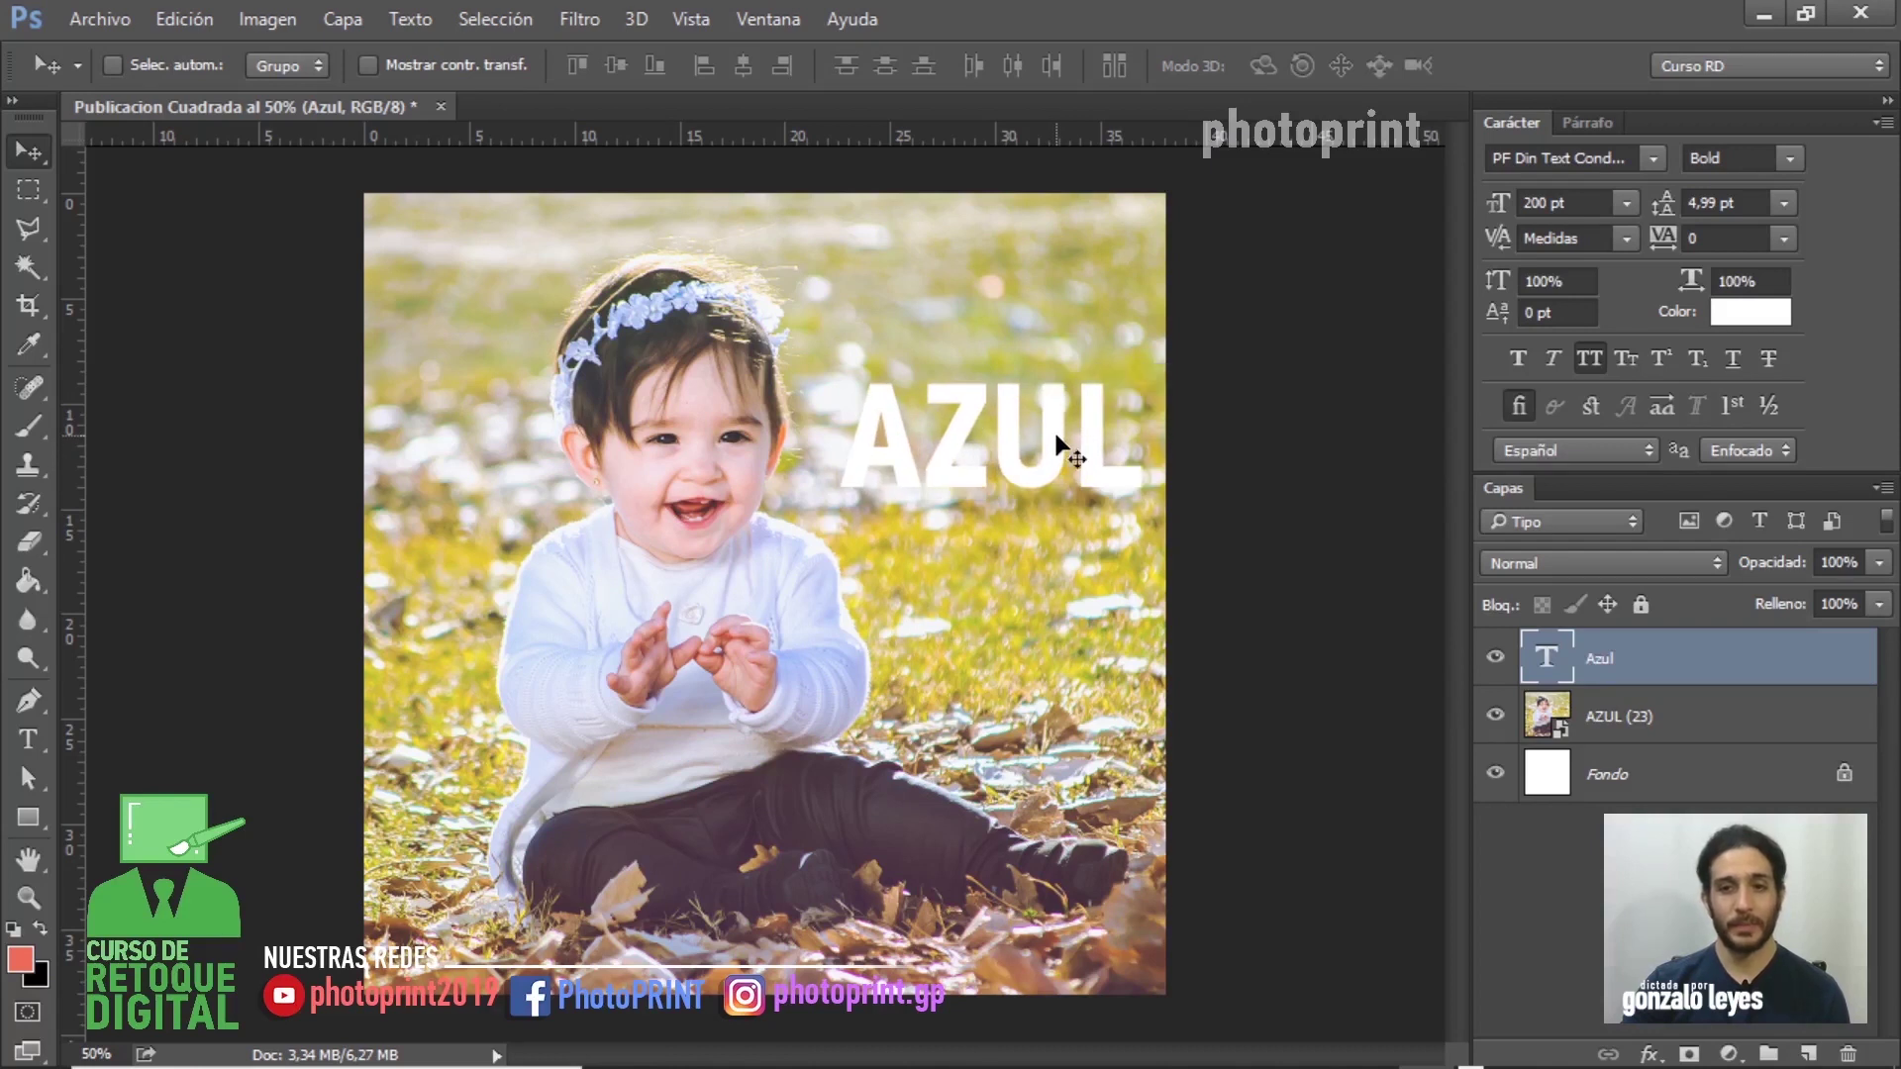
- Select the AZUL (23) photo layer and slide the baby photo slightly left
{"action": "left_click", "coordinate": [1651, 744]}
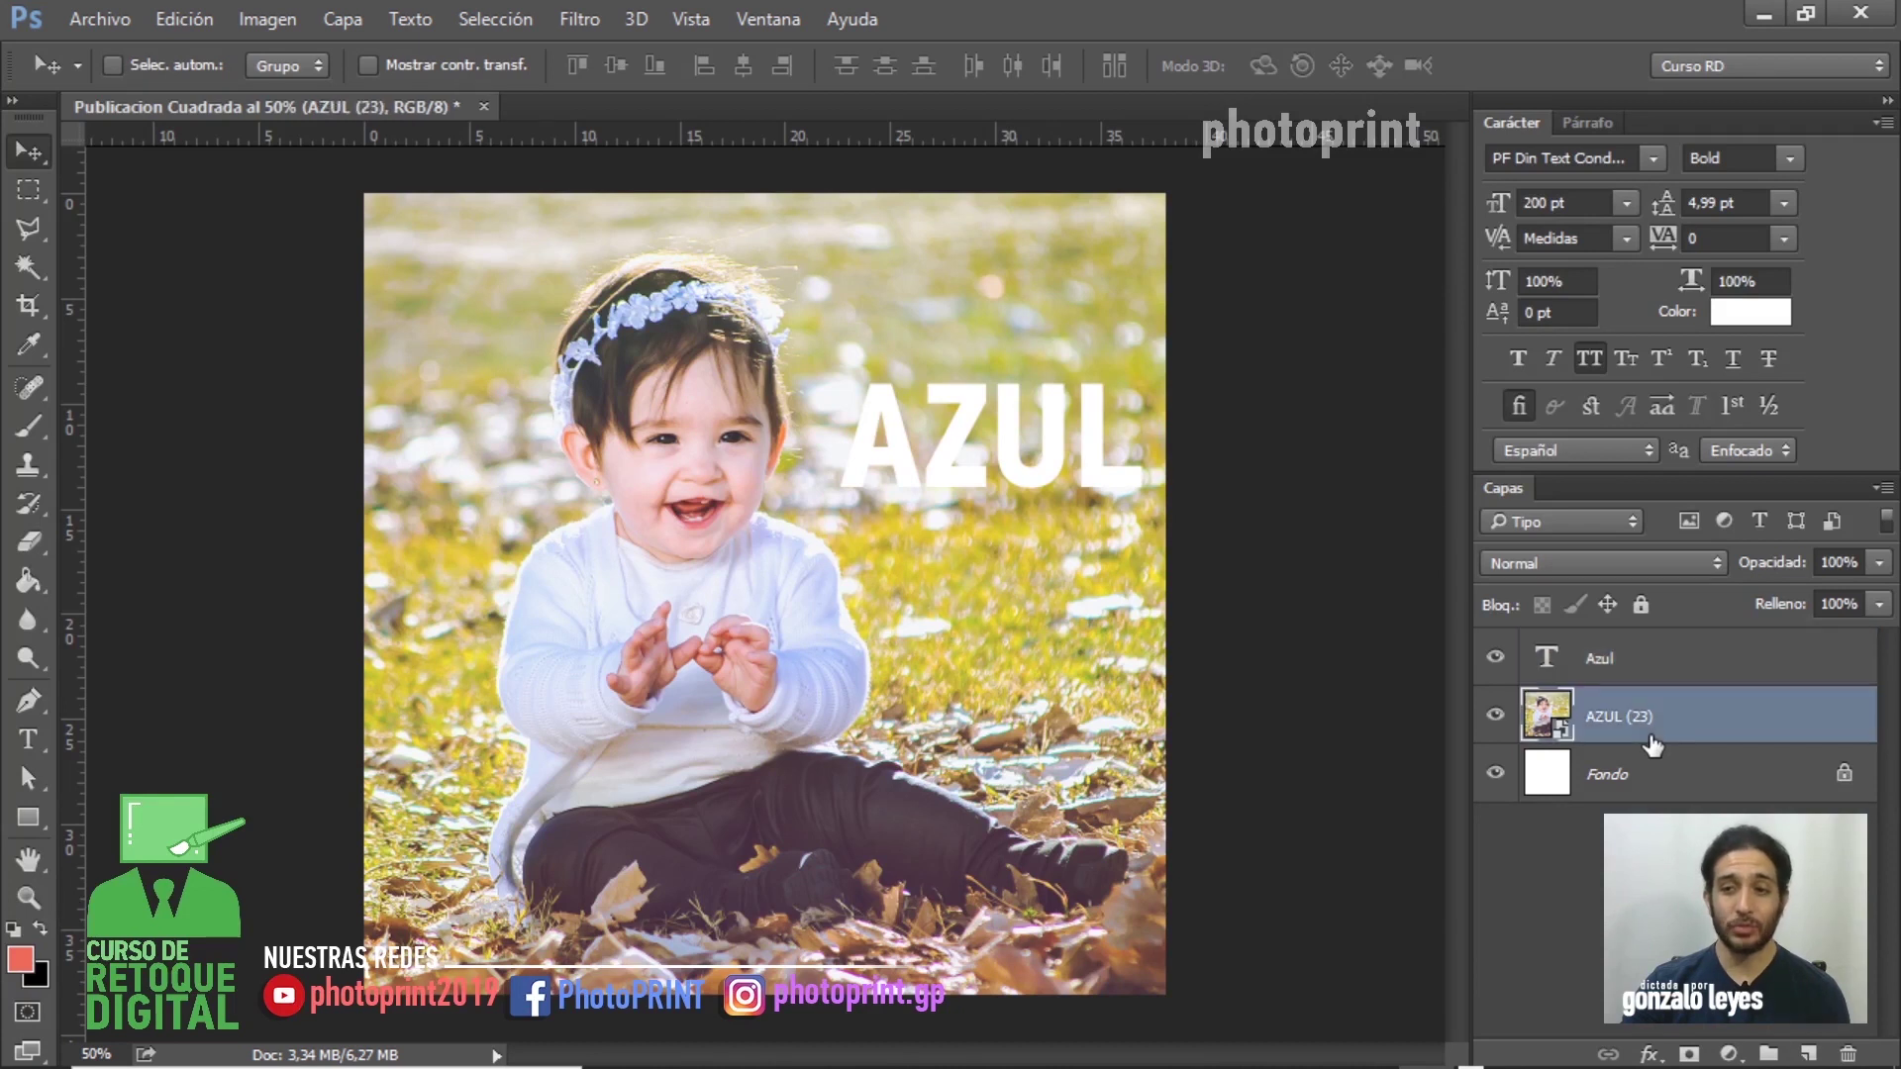
{"action": "mouse_move", "coordinate": [888, 687]}
{"action": "left_mouse_down"}
{"action": "mouse_move", "coordinate": [828, 677]}
{"action": "mouse_move", "coordinate": [857, 679]}
{"action": "left_mouse_up"}
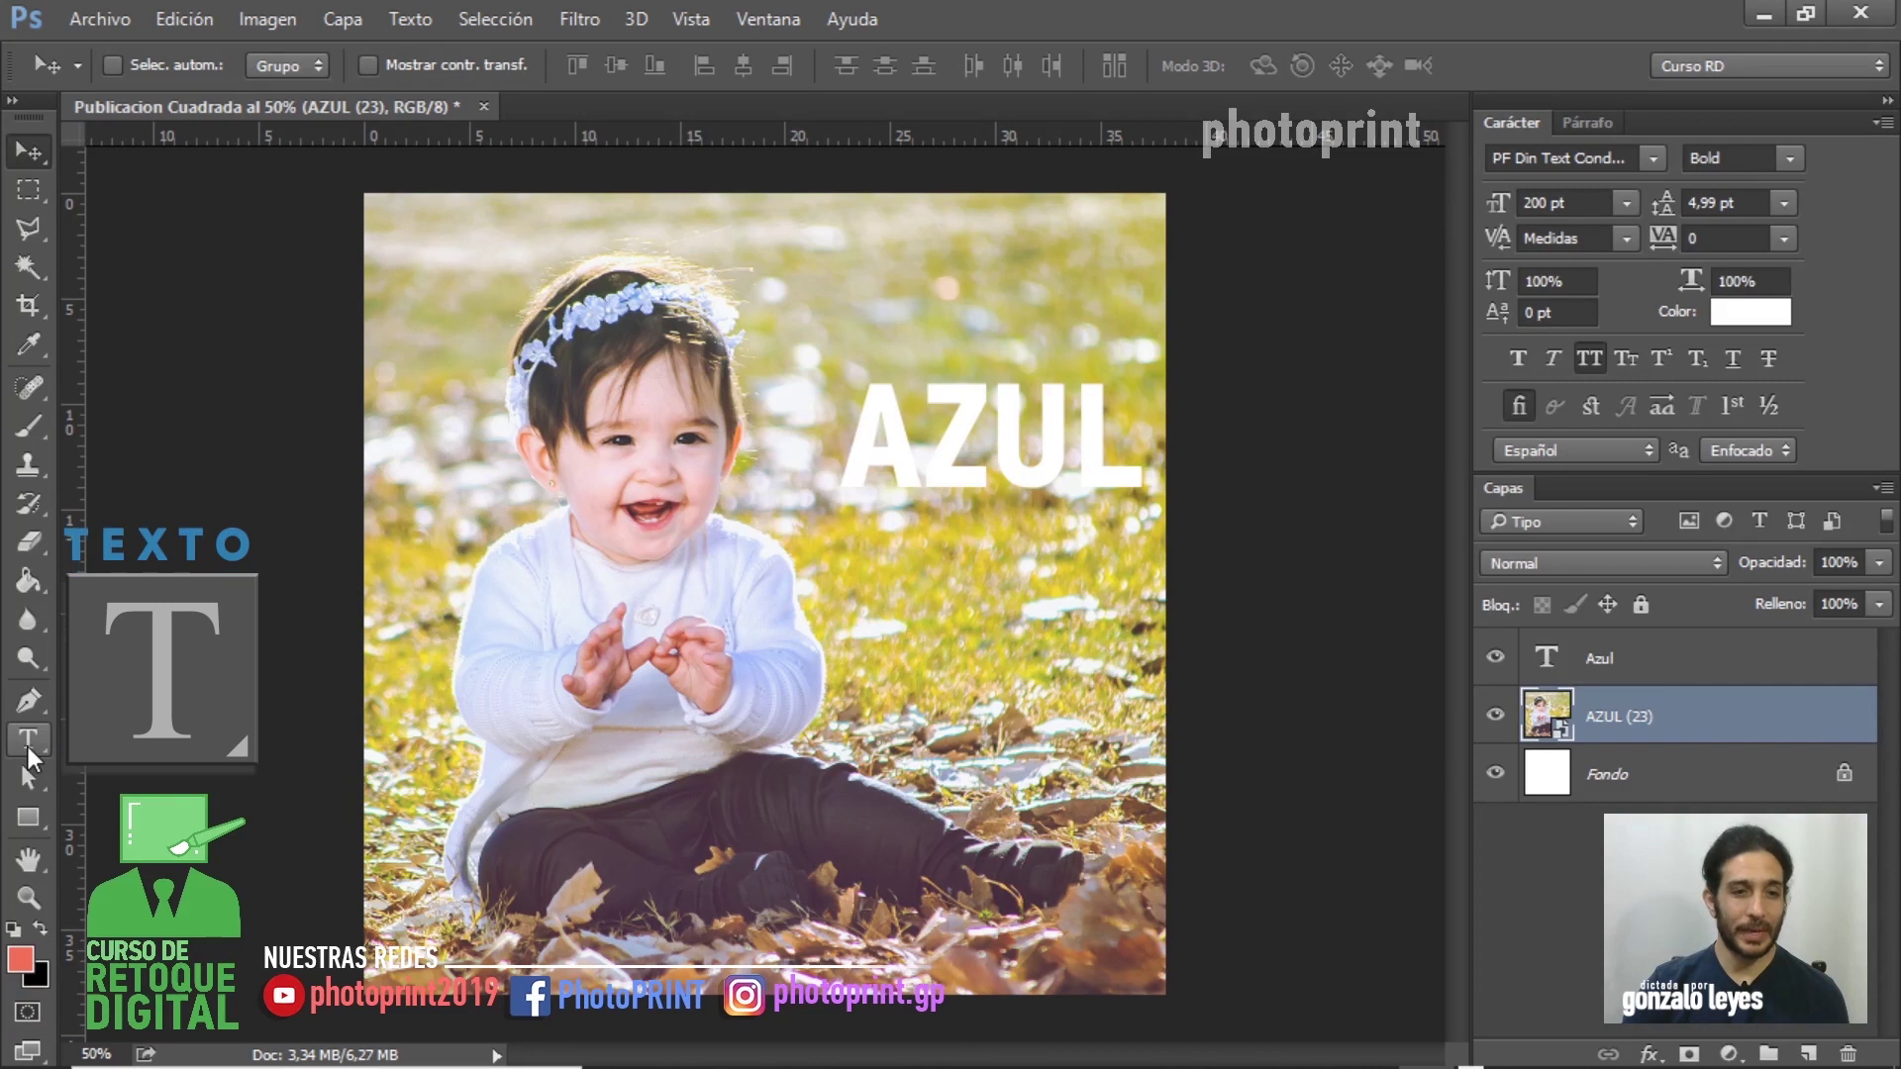
- Paste 'mi primer añito' as a new text layer and position it directly beneath AZUL
{"action": "left_click", "coordinate": [28, 751]}
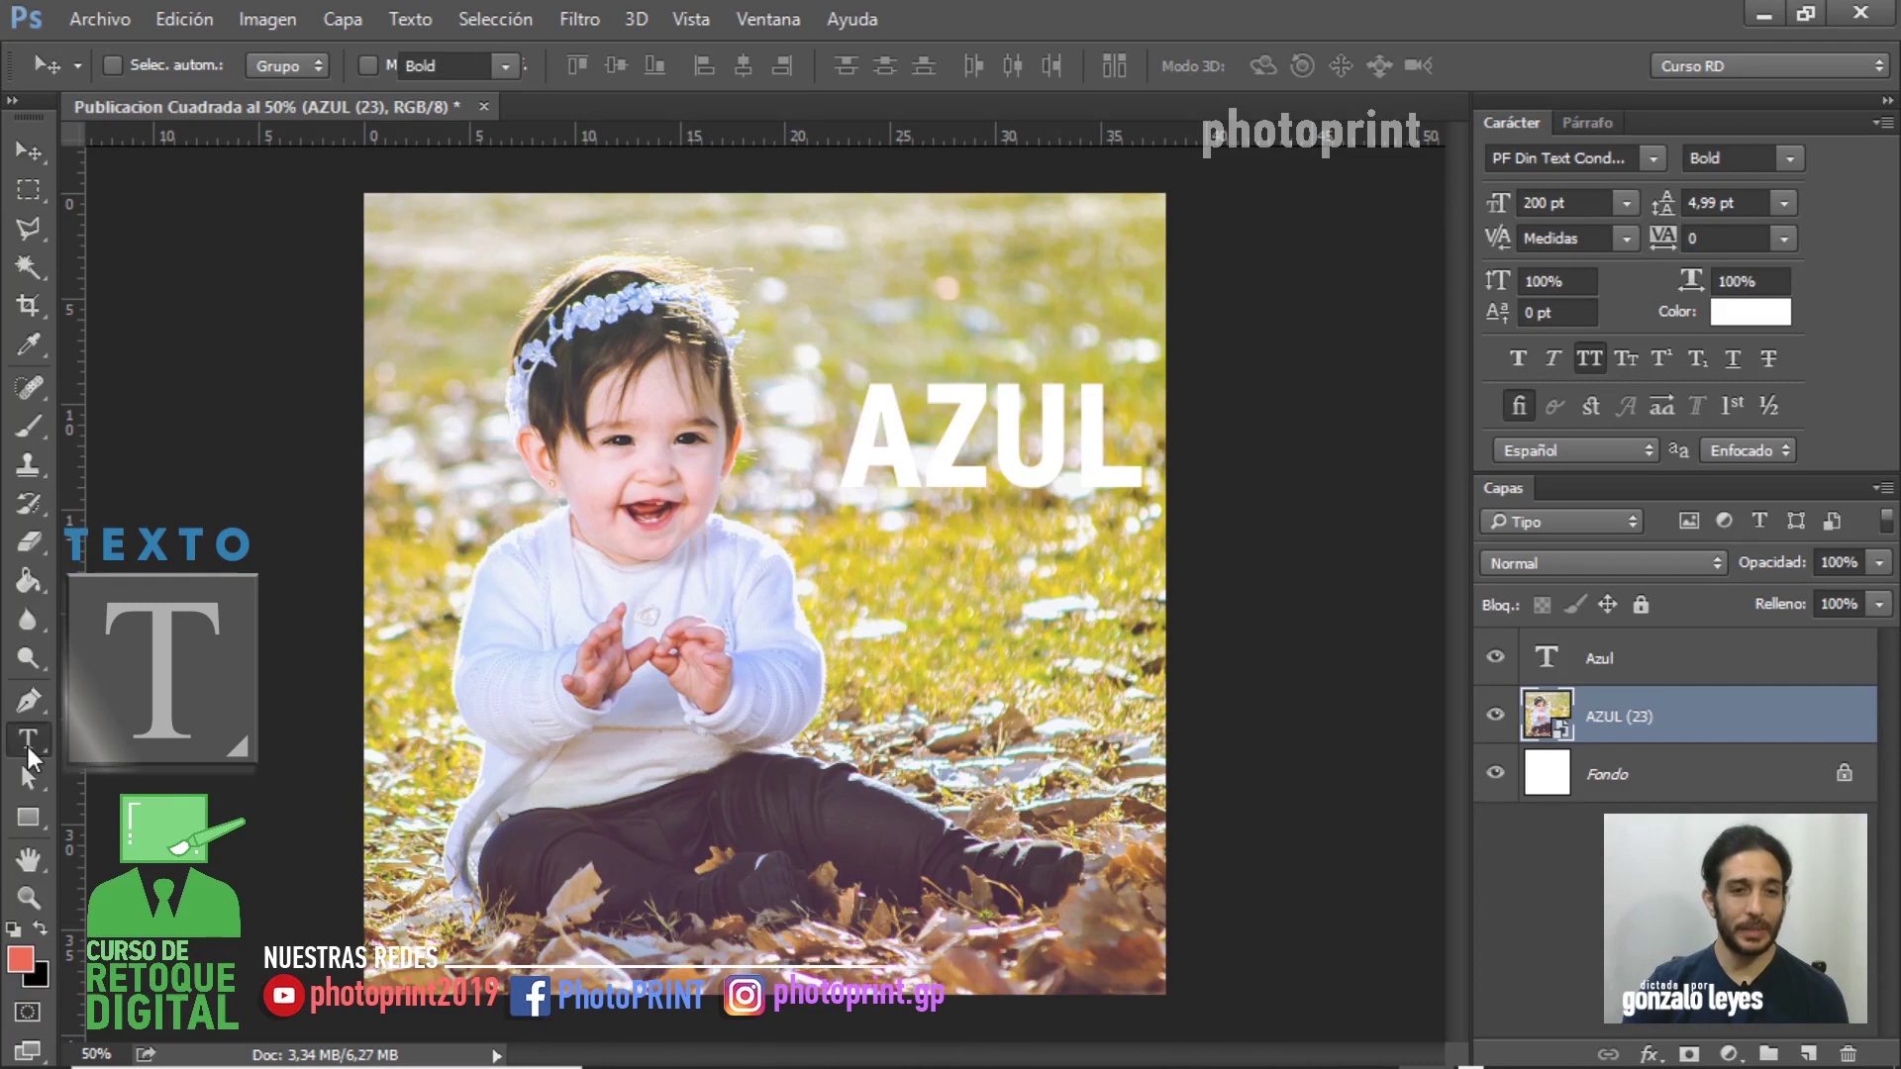
{"action": "left_click", "coordinate": [884, 591]}
{"action": "key", "text": "ctrl+v"}
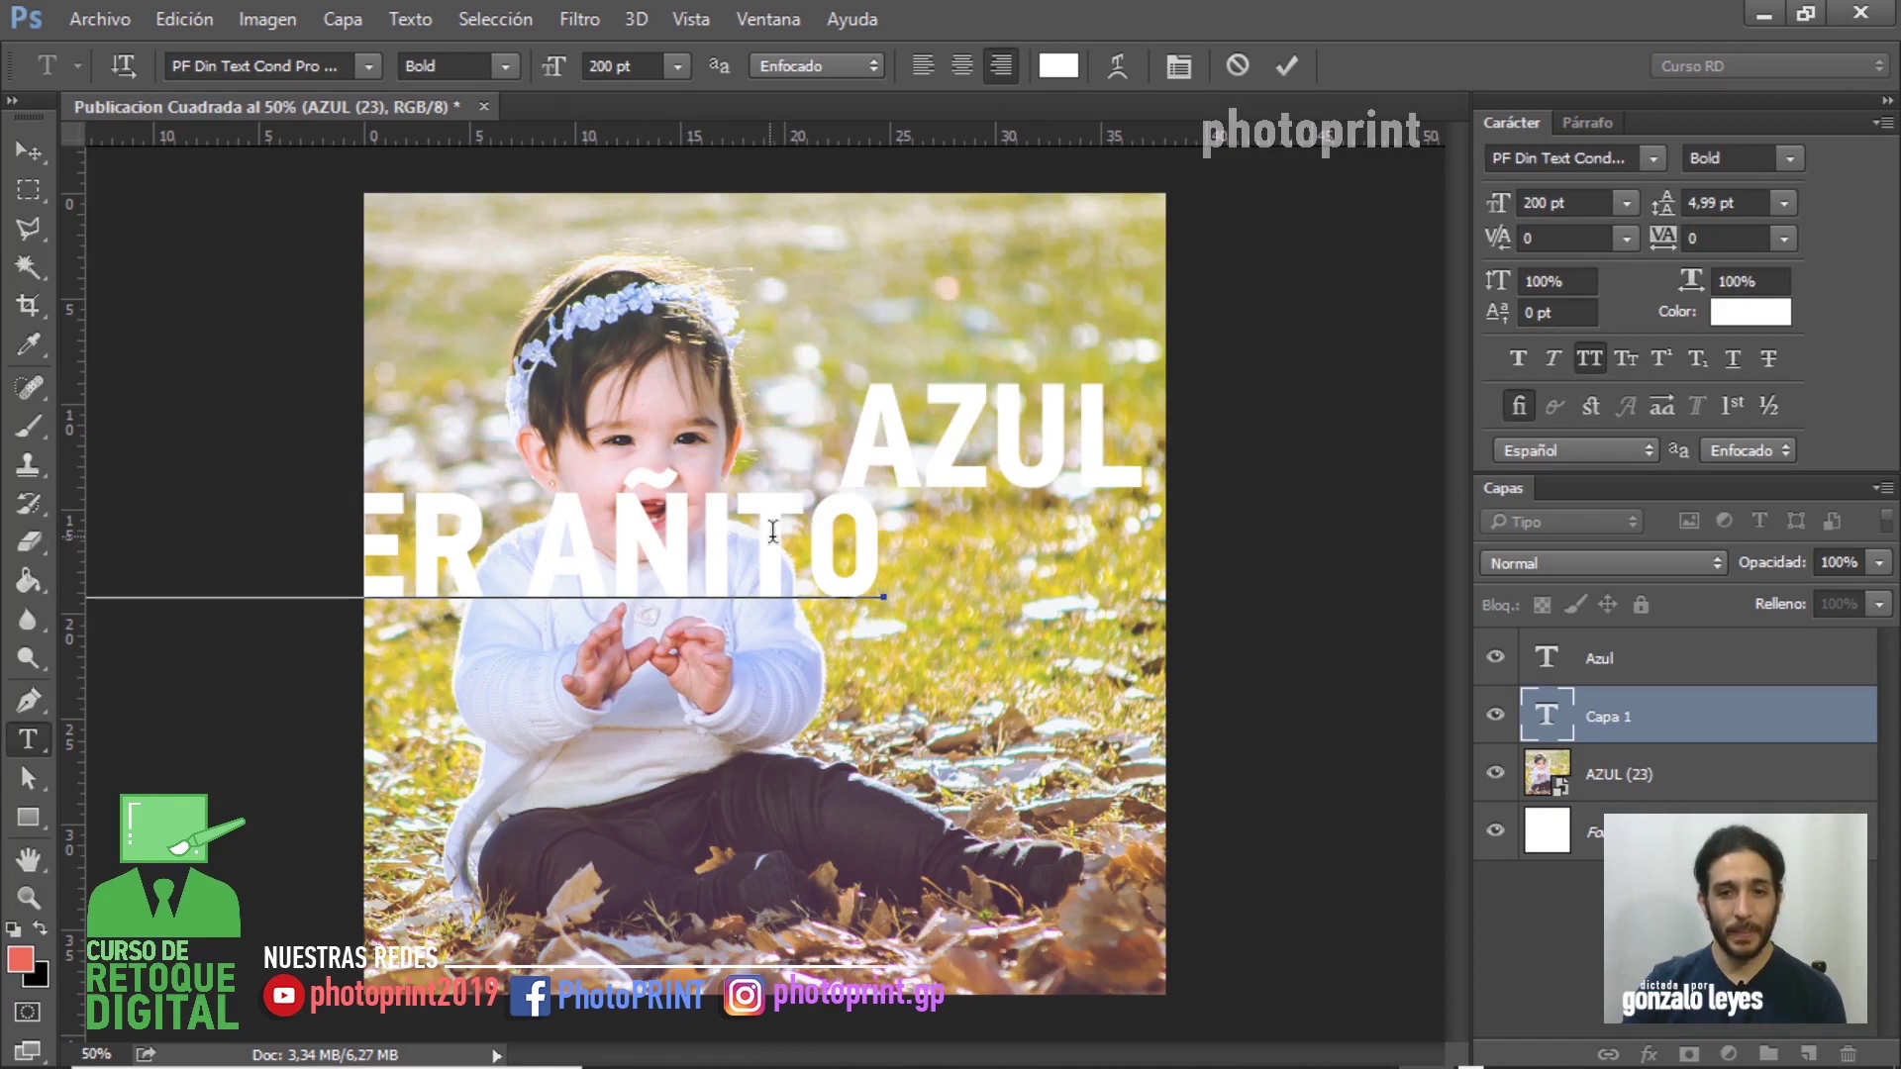
{"action": "left_click", "coordinate": [21, 151]}
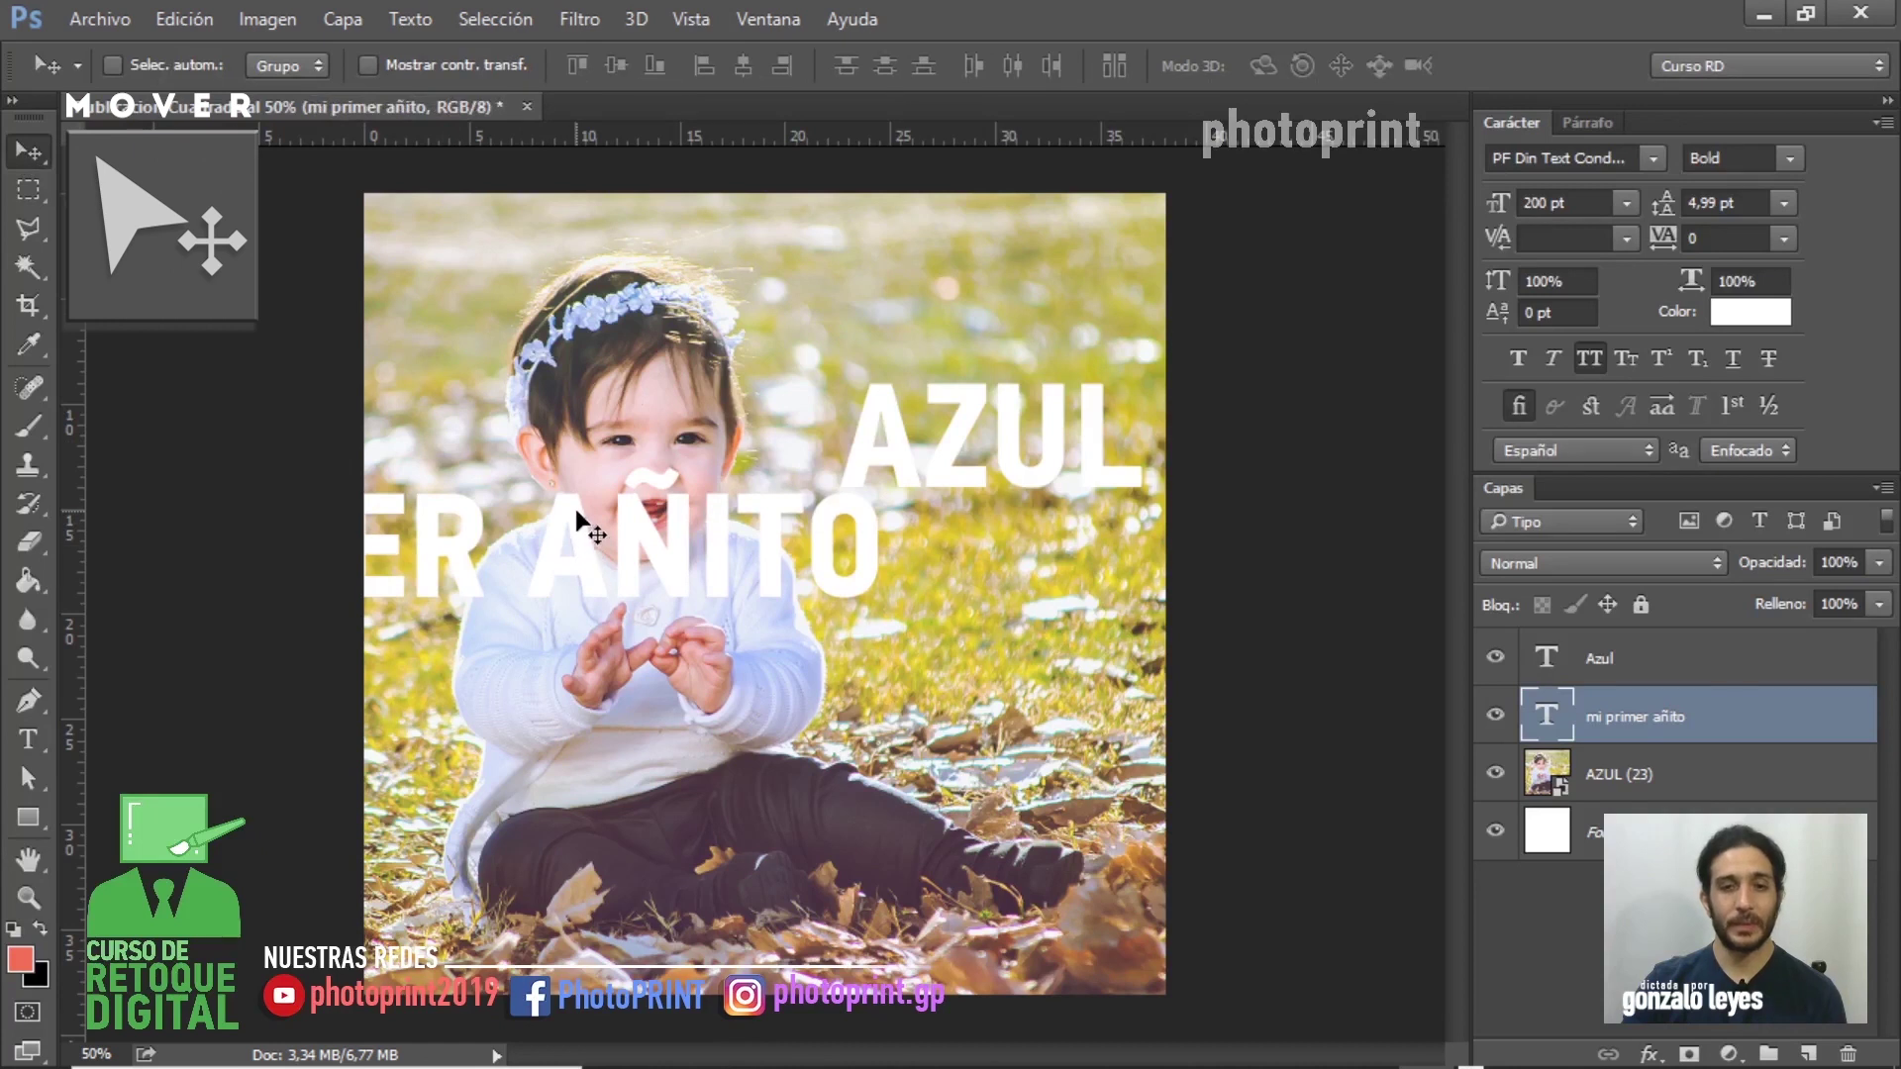
{"action": "left_click_drag", "start_coordinate": [584, 522], "coordinate": [1089, 536]}
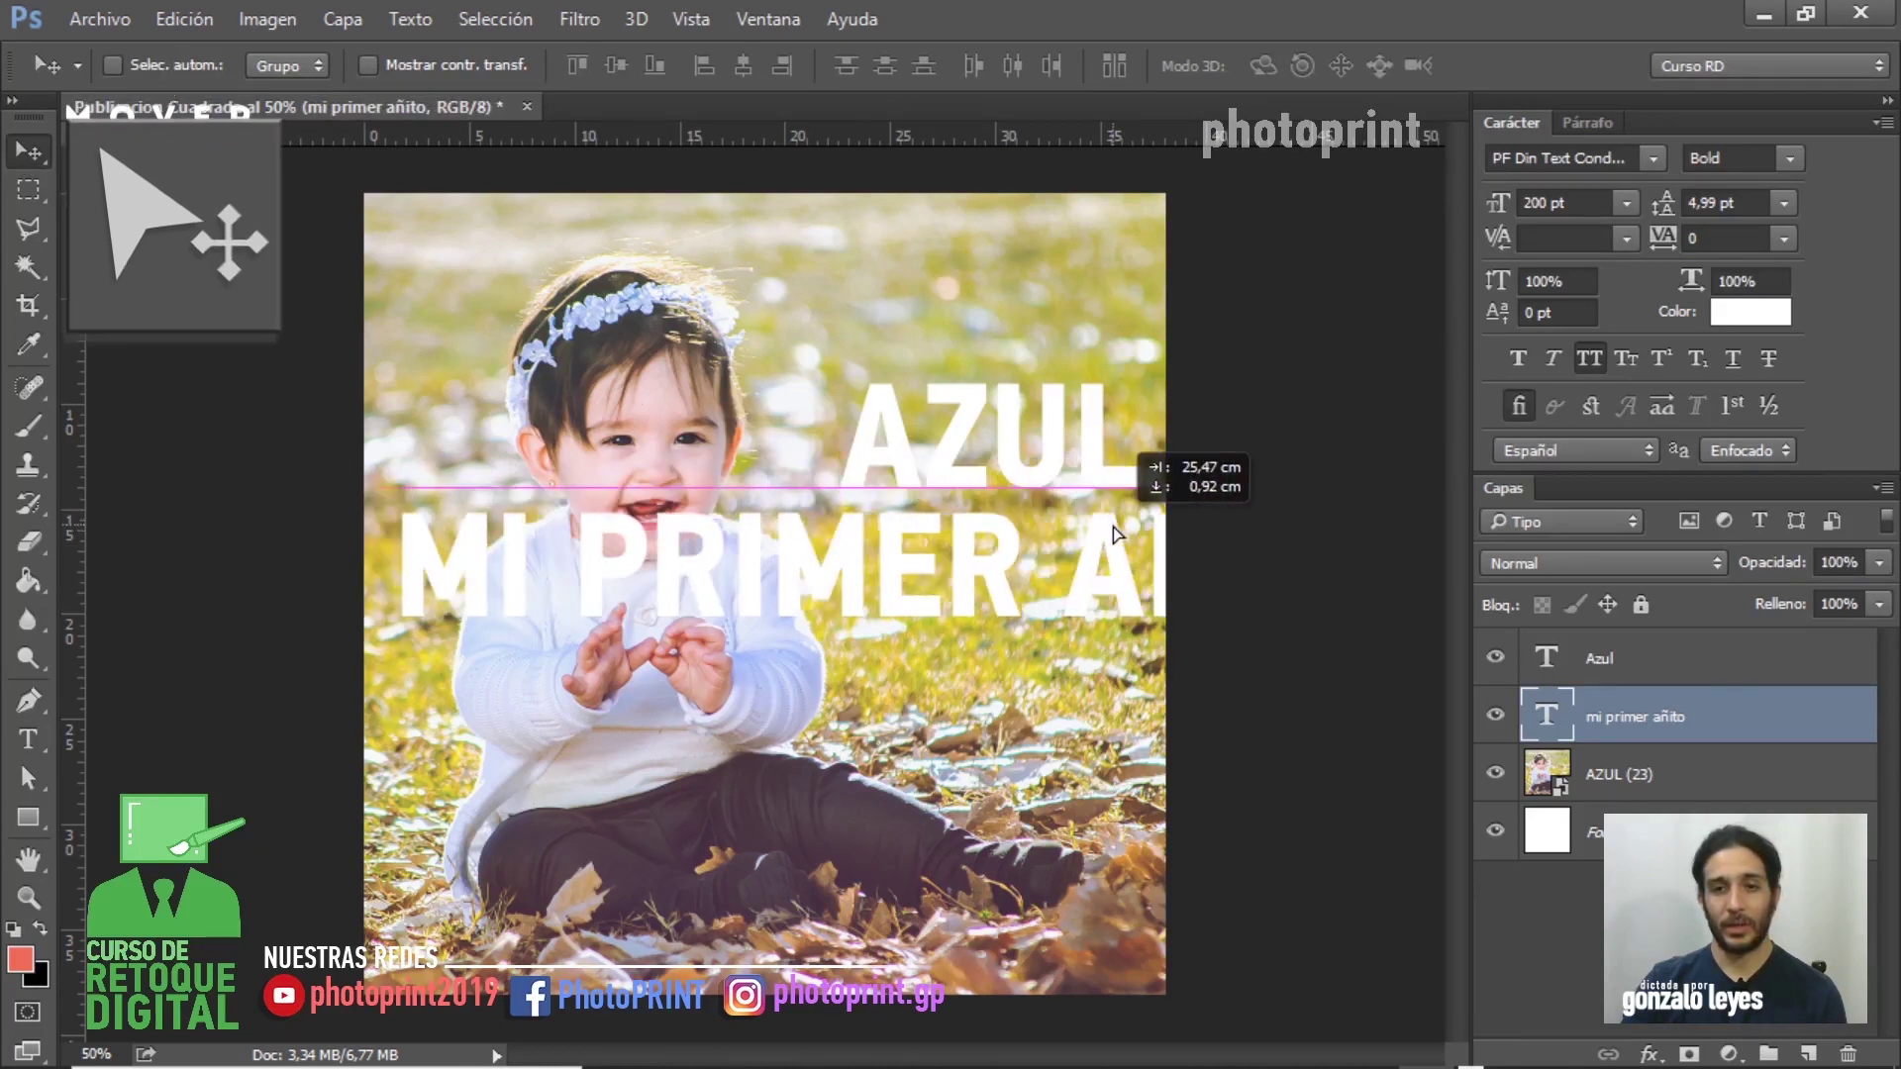
{"action": "left_click_drag", "start_coordinate": [1089, 535], "coordinate": [1055, 535]}
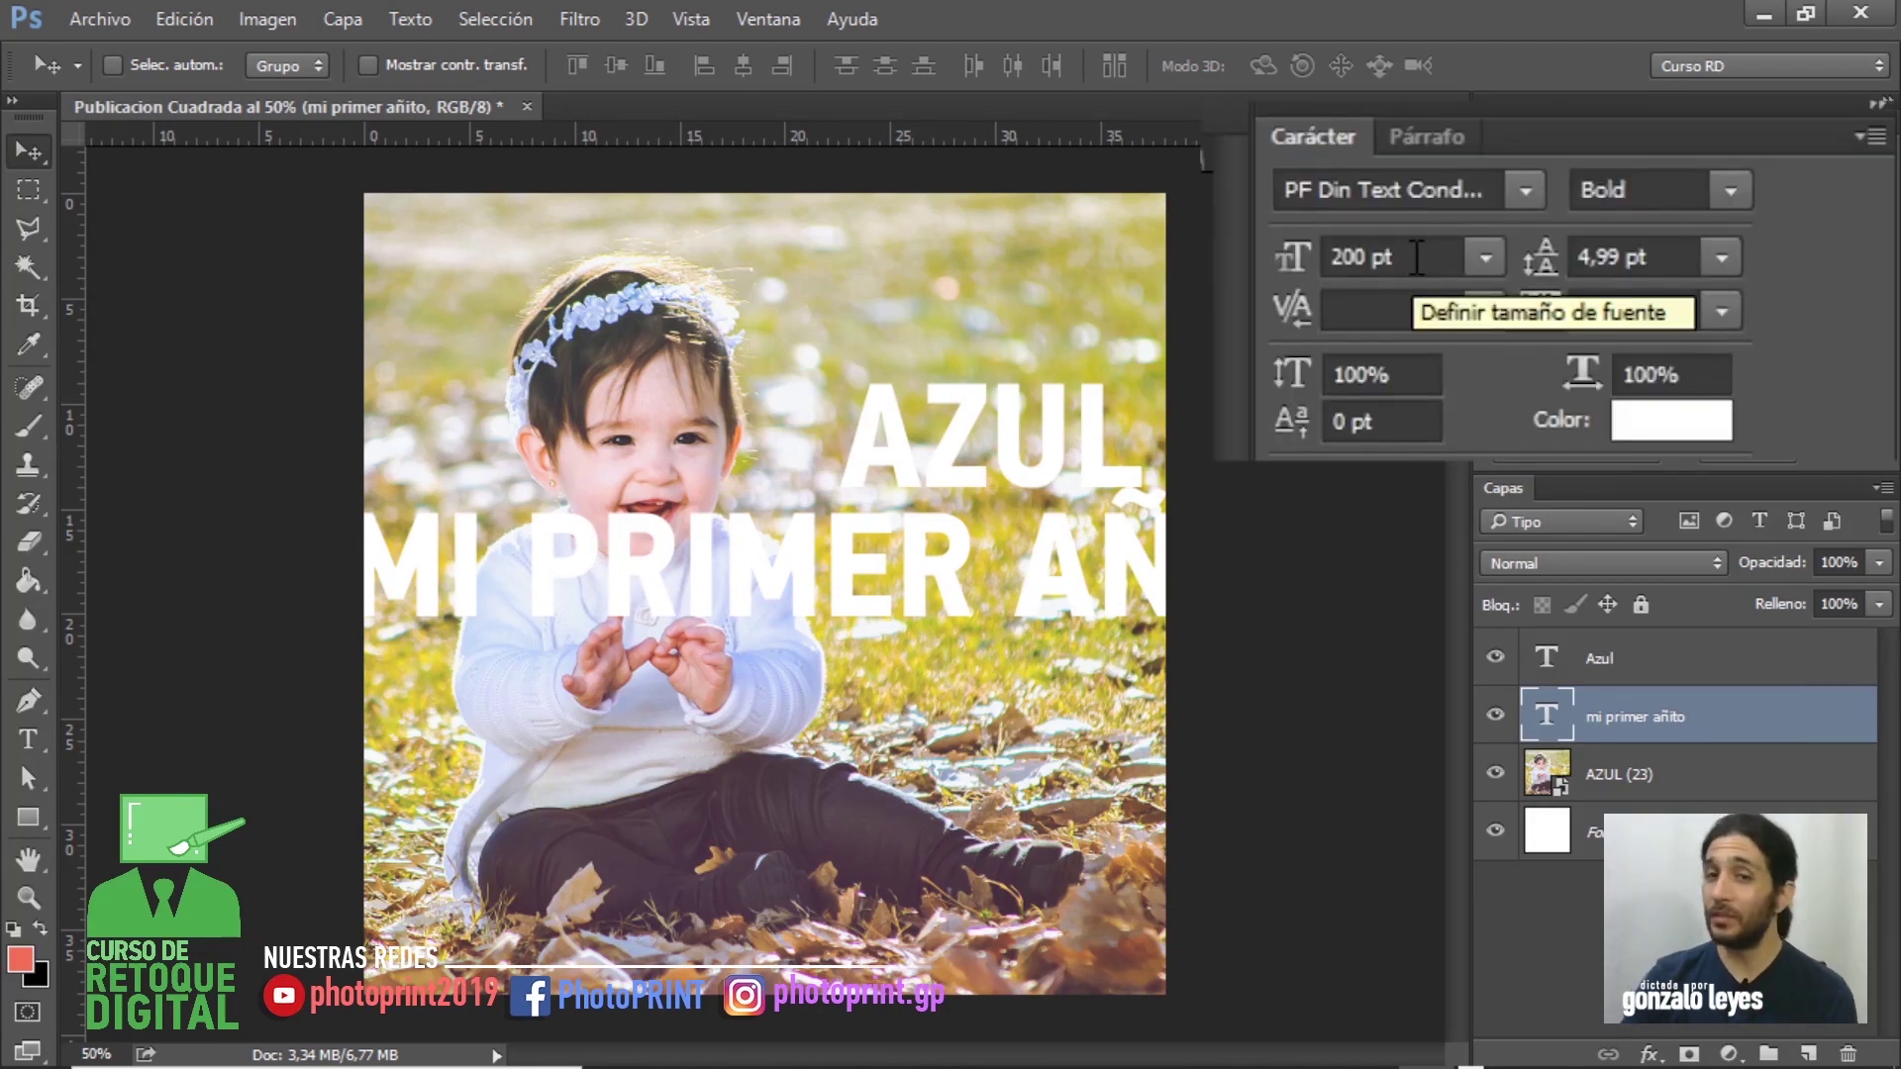
- Resize the 'mi primer añito' text to 50 pt and move it just above AZUL
{"action": "left_click_drag", "start_coordinate": [1417, 257], "coordinate": [1326, 259]}
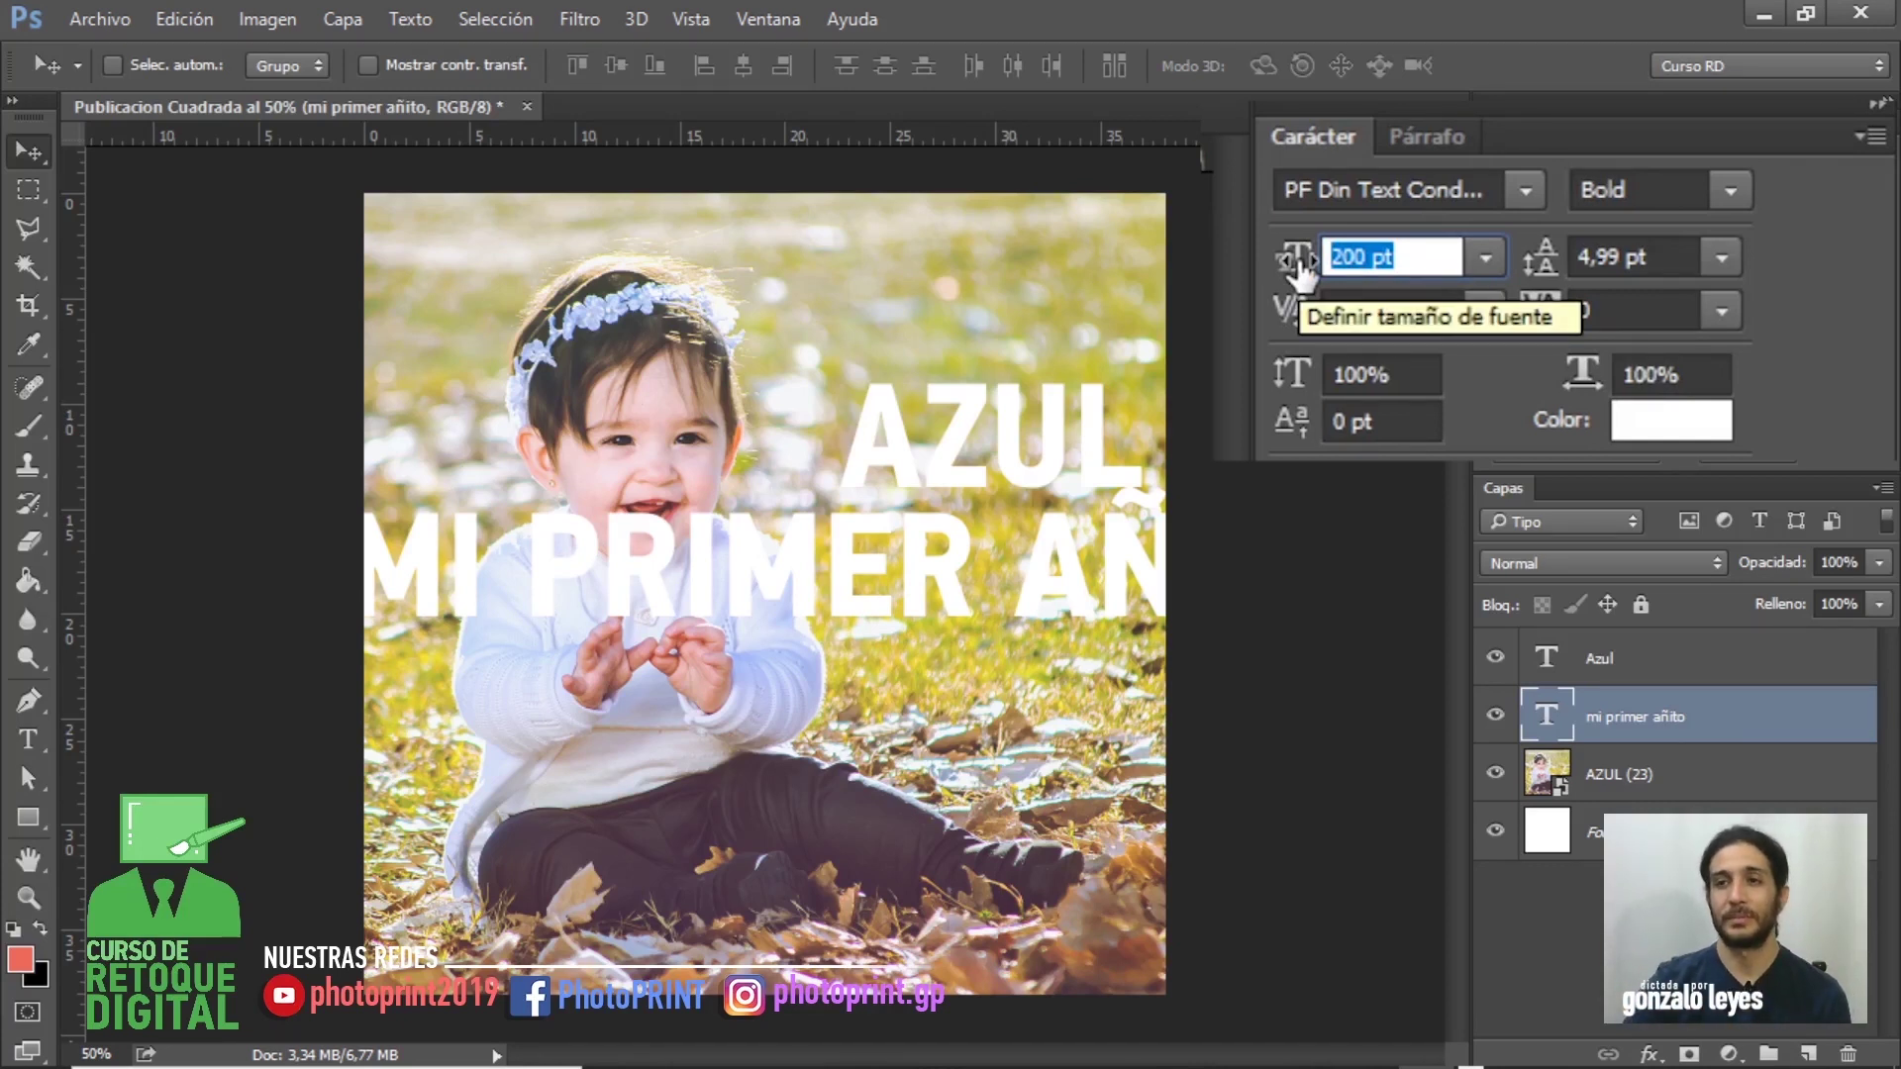
{"action": "type", "text": "50"}
{"action": "key", "text": "Return"}
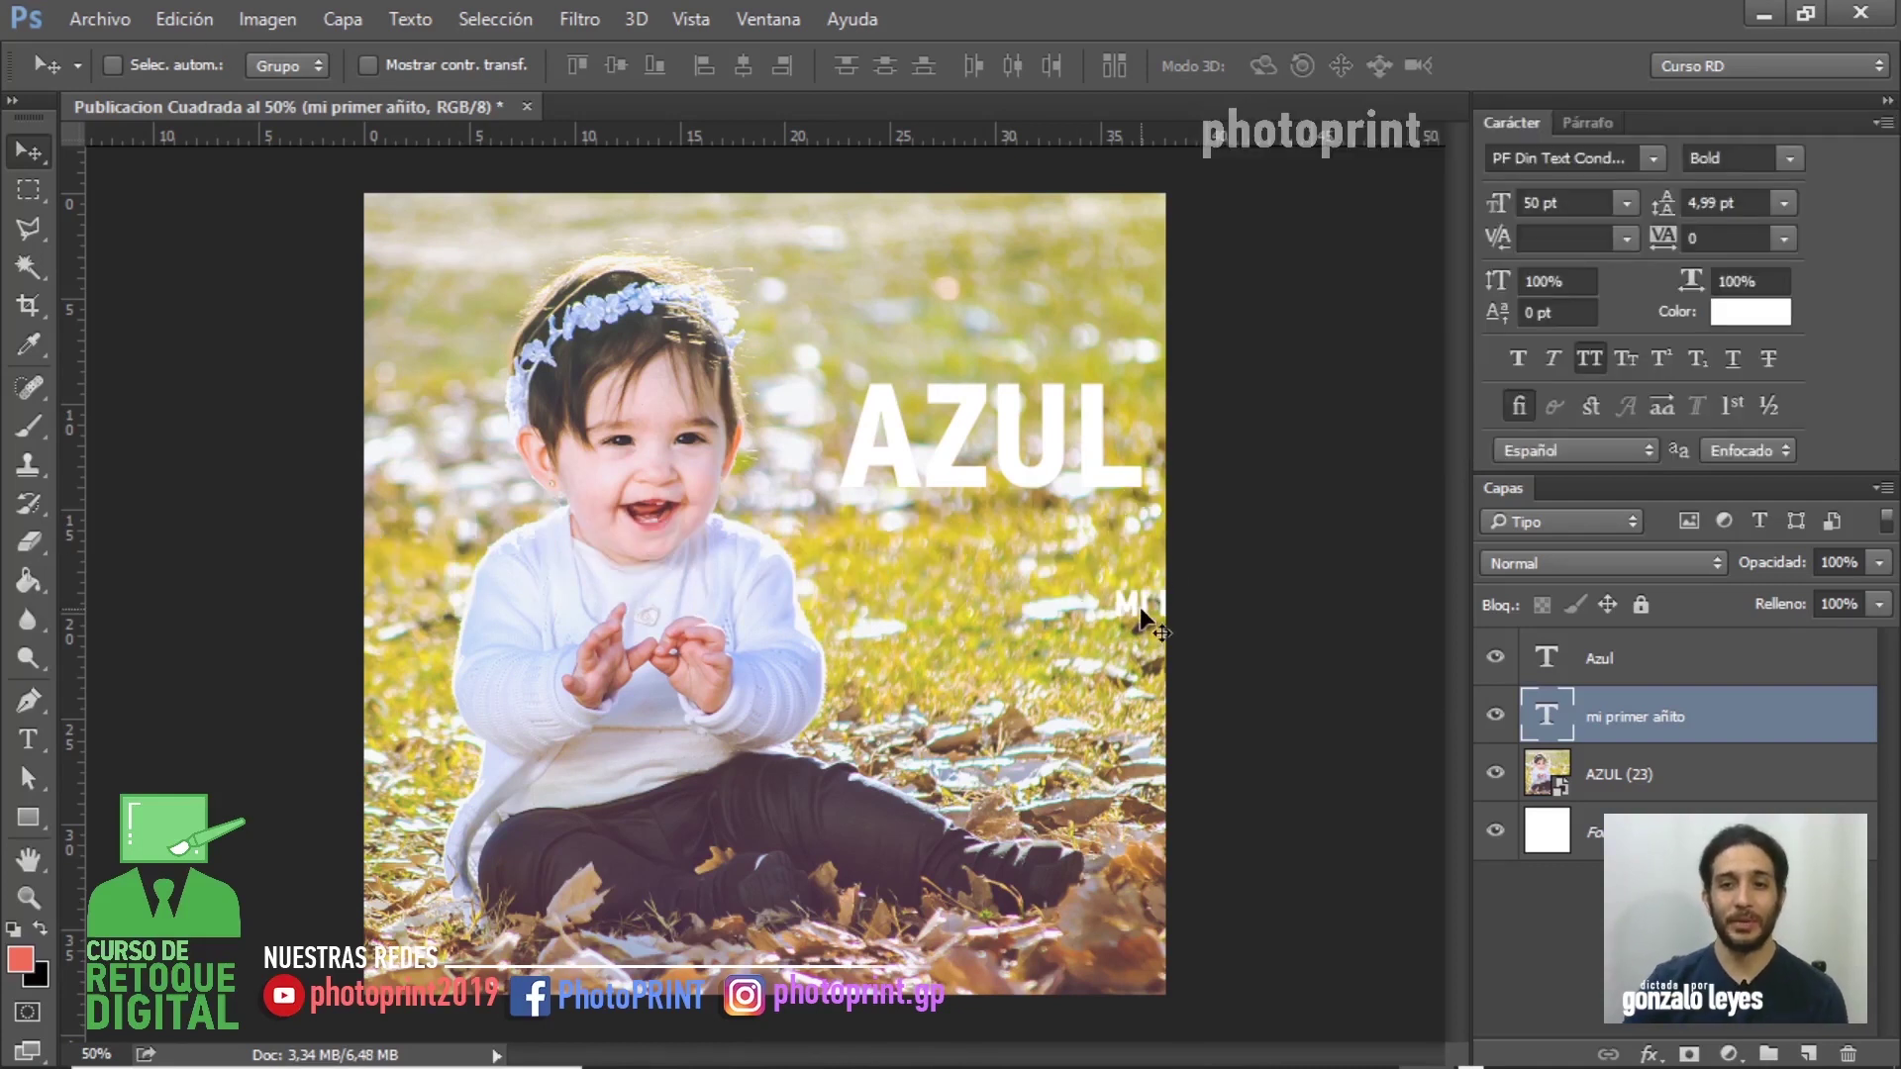
{"action": "left_click_drag", "start_coordinate": [1139, 607], "coordinate": [884, 529]}
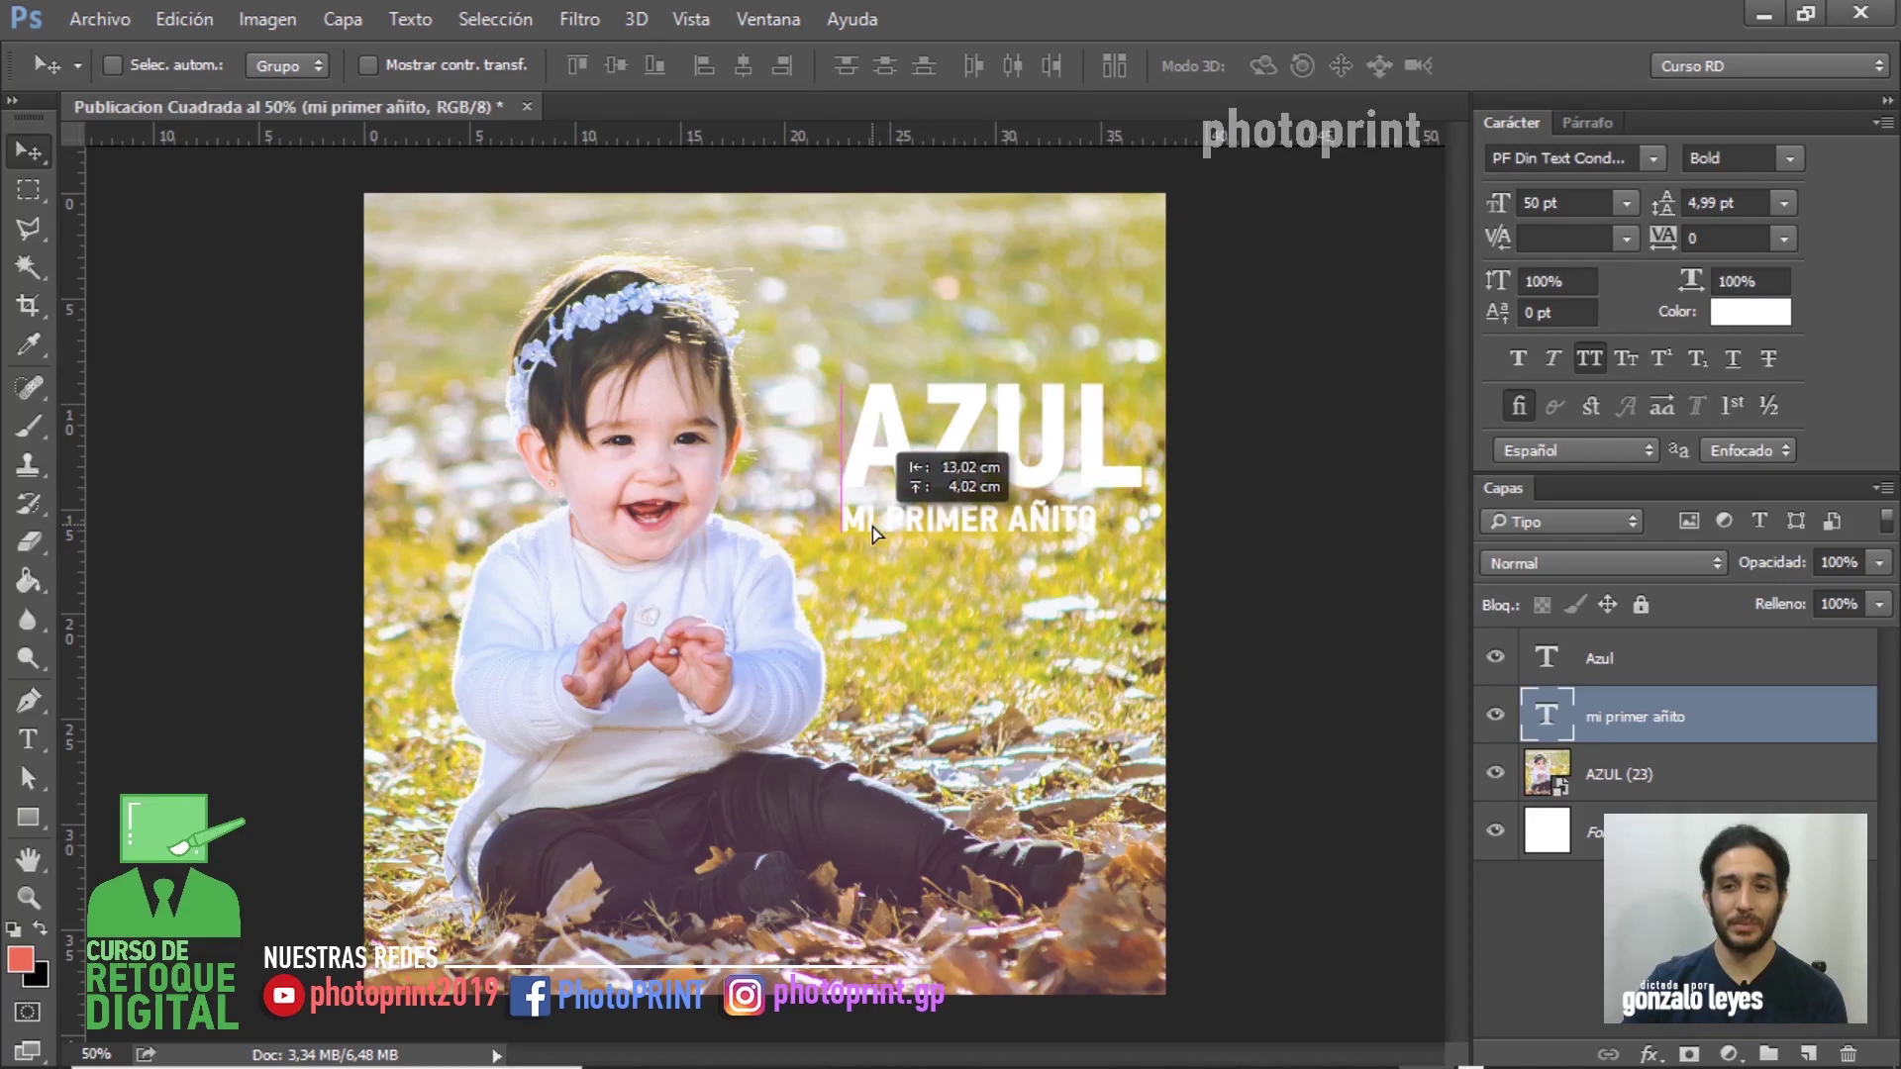
{"action": "left_click_drag", "start_coordinate": [884, 530], "coordinate": [980, 356]}
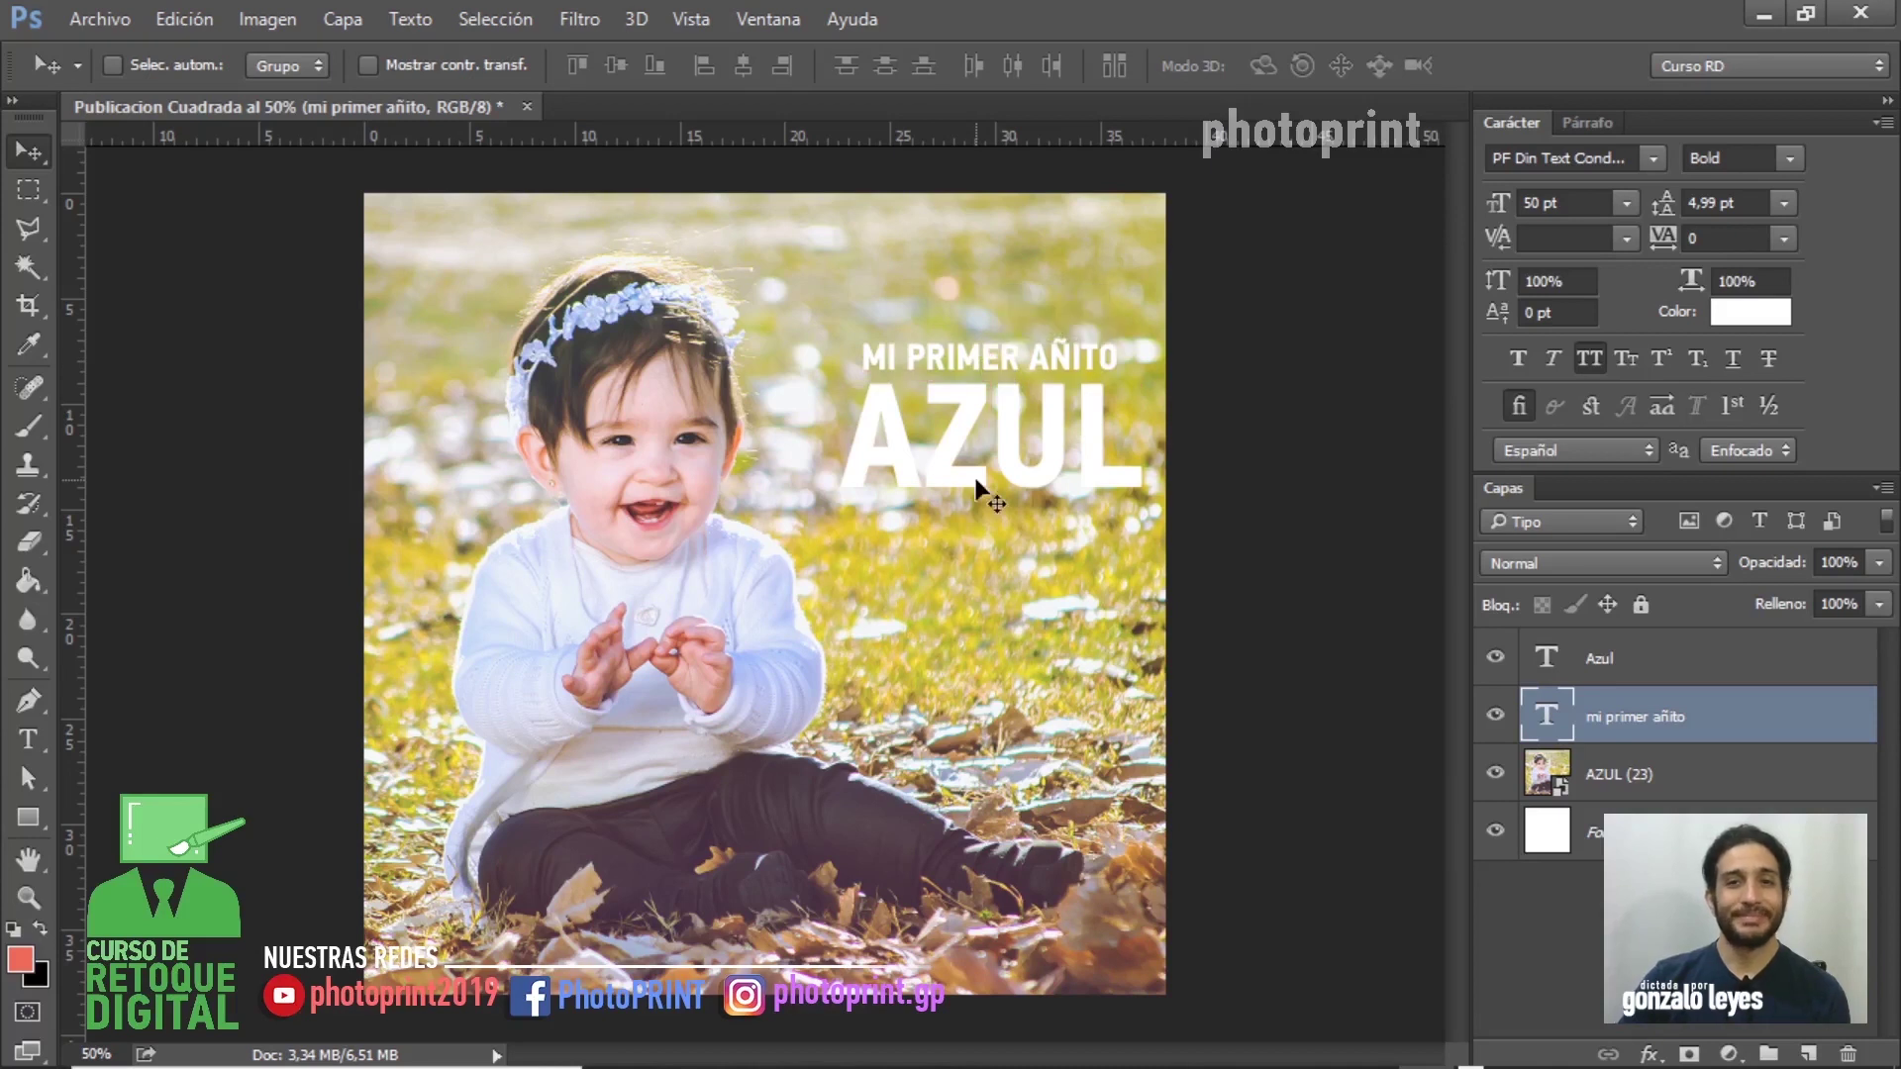